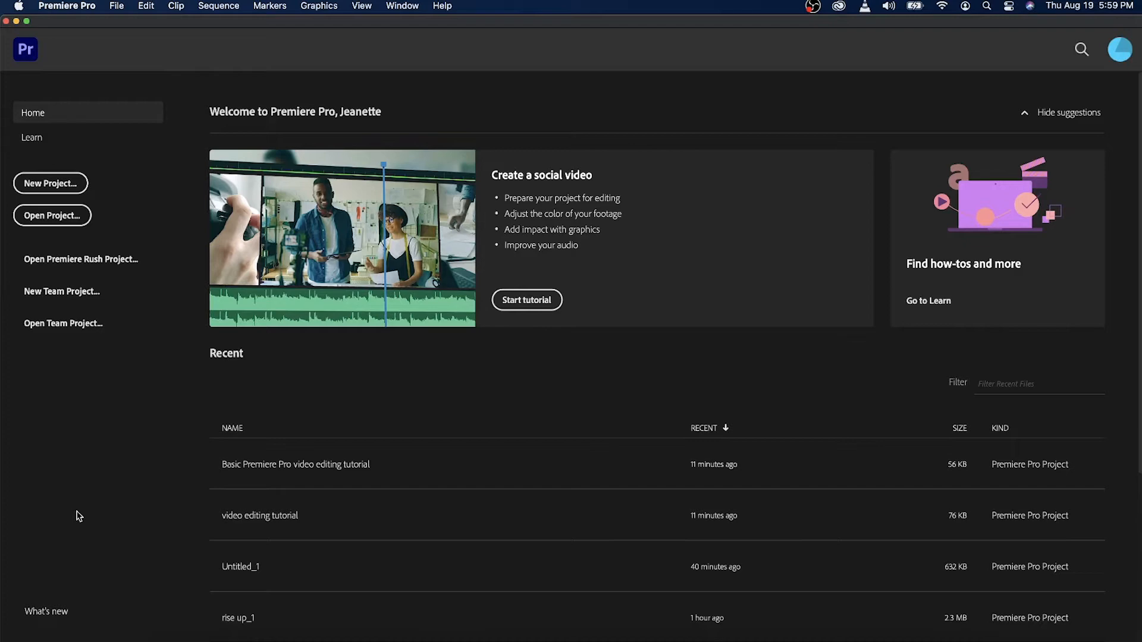
# Start a new project and name it "Welcome to premiere pro".
pyautogui.click(51, 183)
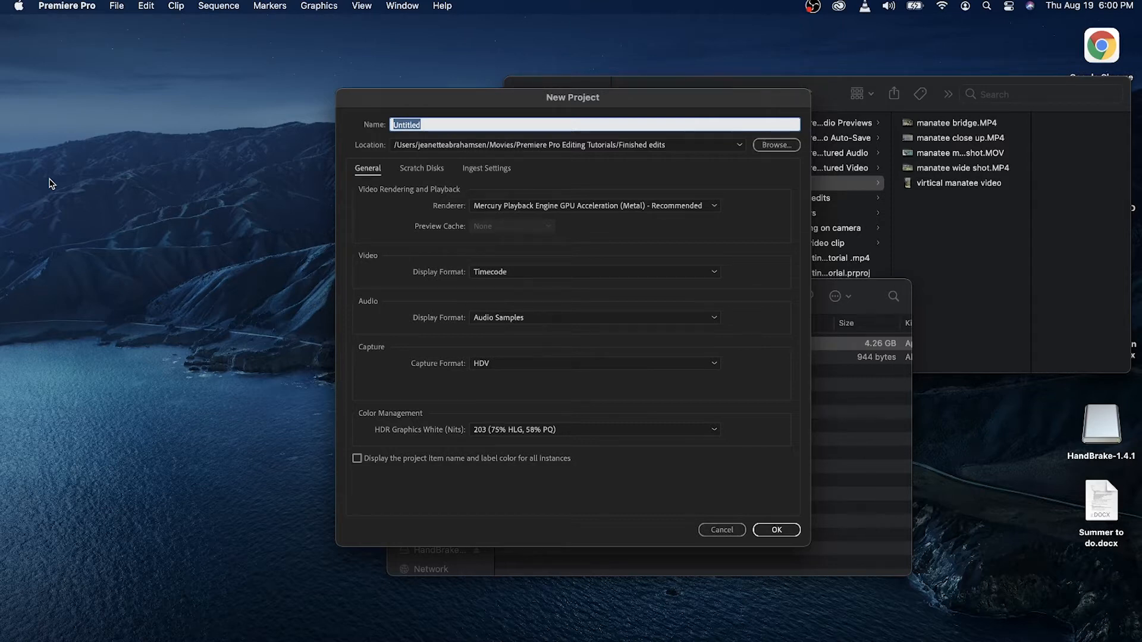
pyautogui.write('Welcome to premiere pro')
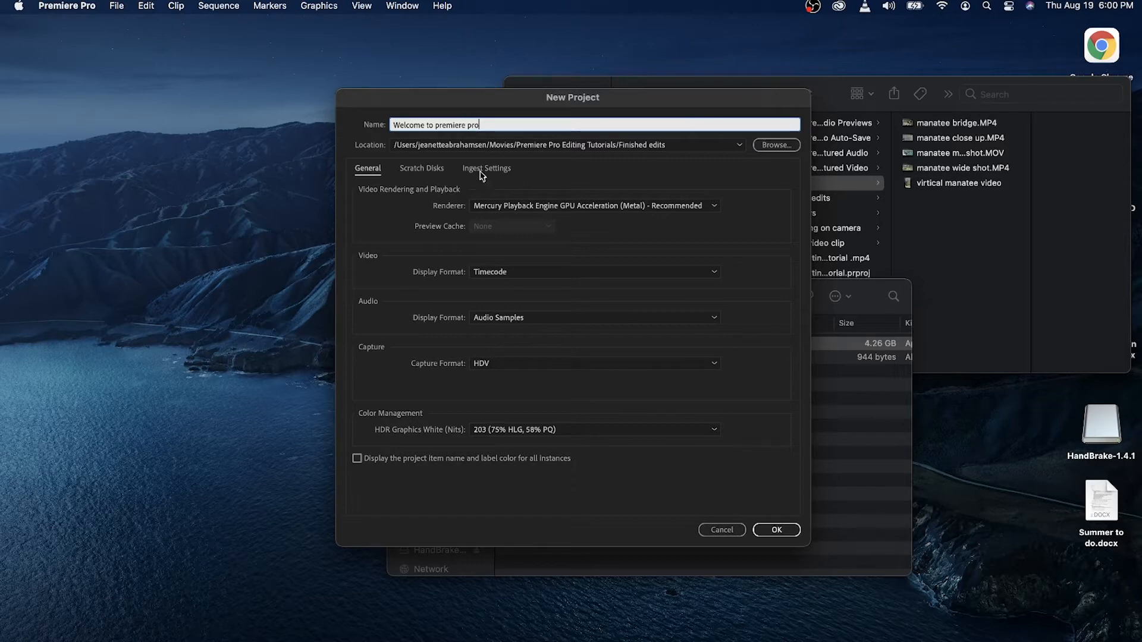
# Set the project's location to the Premiere Pro Editing Tutorials folder inside Movies and create the project.
pyautogui.click(784, 143)
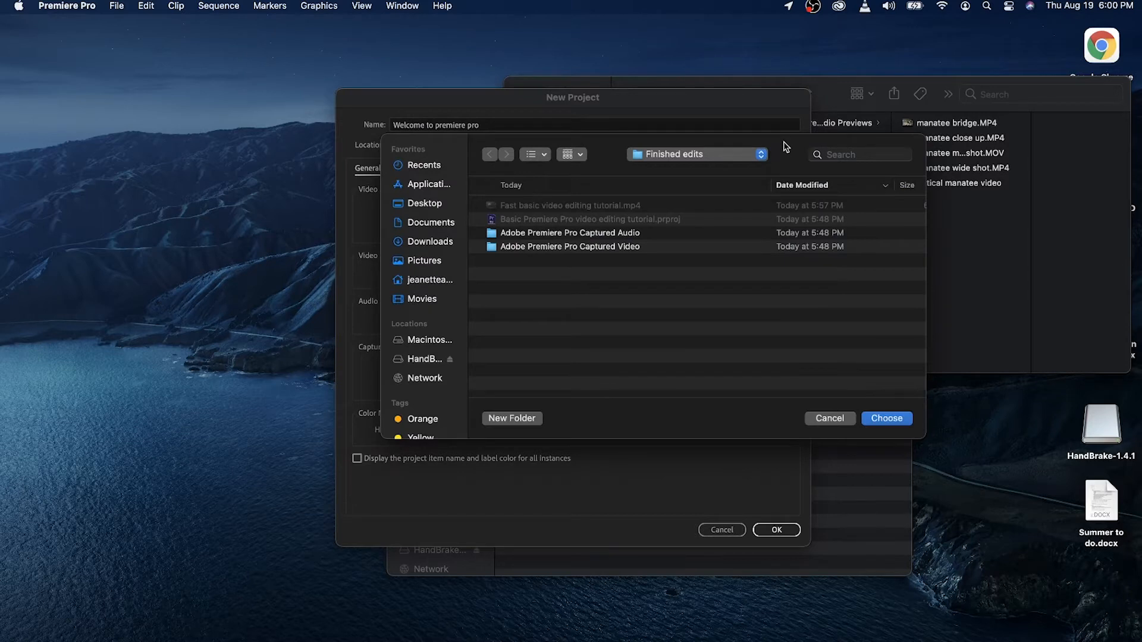
pyautogui.click(422, 302)
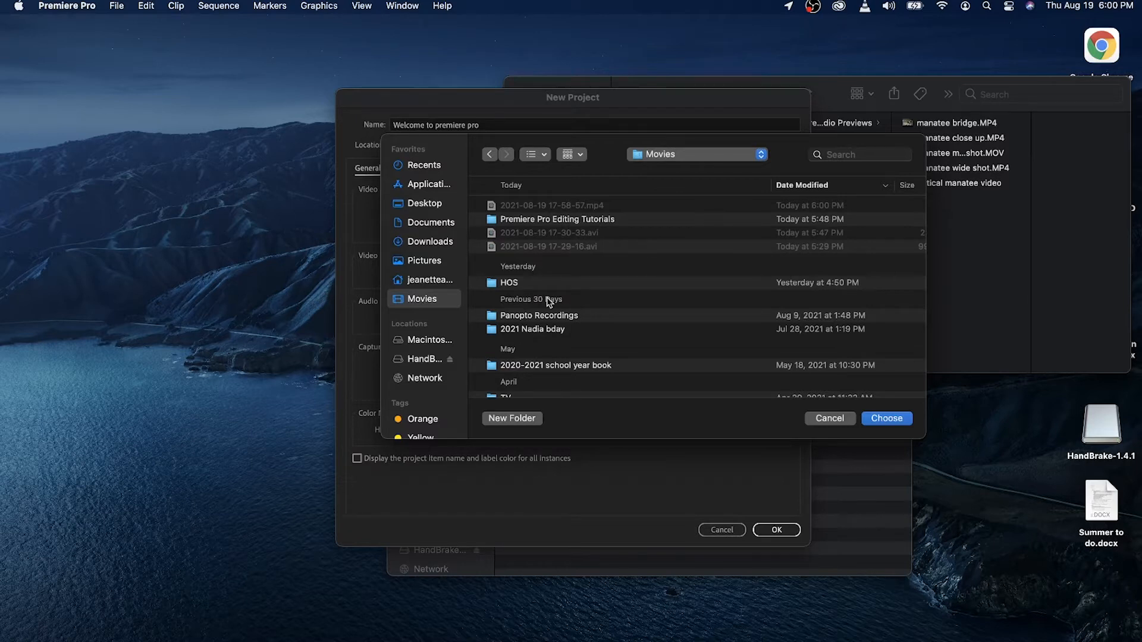
pyautogui.doubleClick(543, 221)
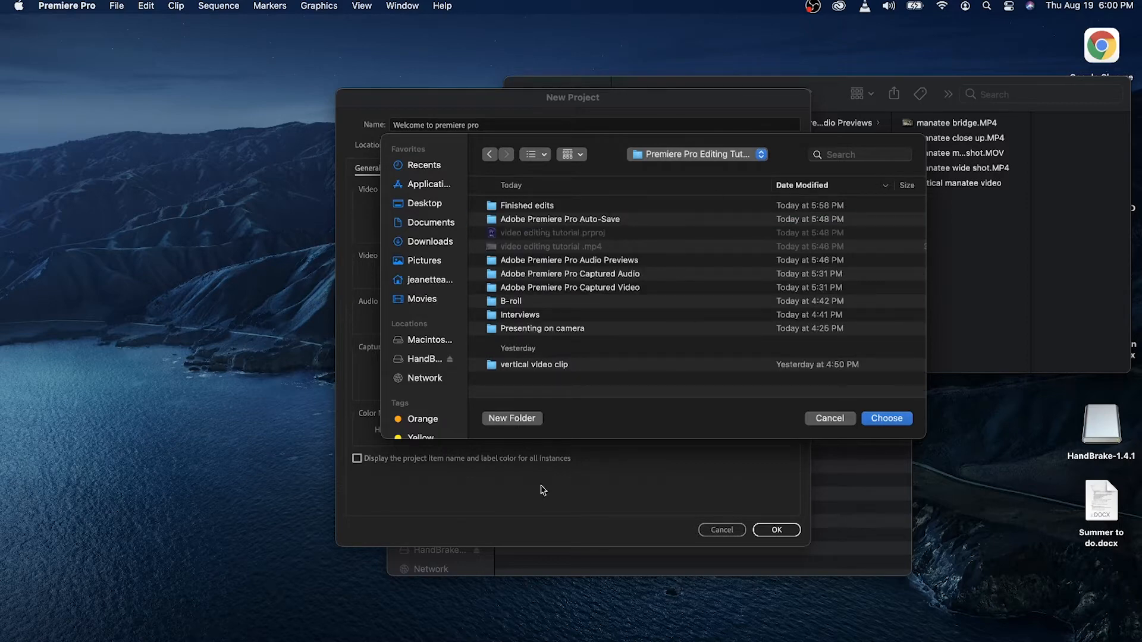
pyautogui.click(902, 420)
pyautogui.click(777, 531)
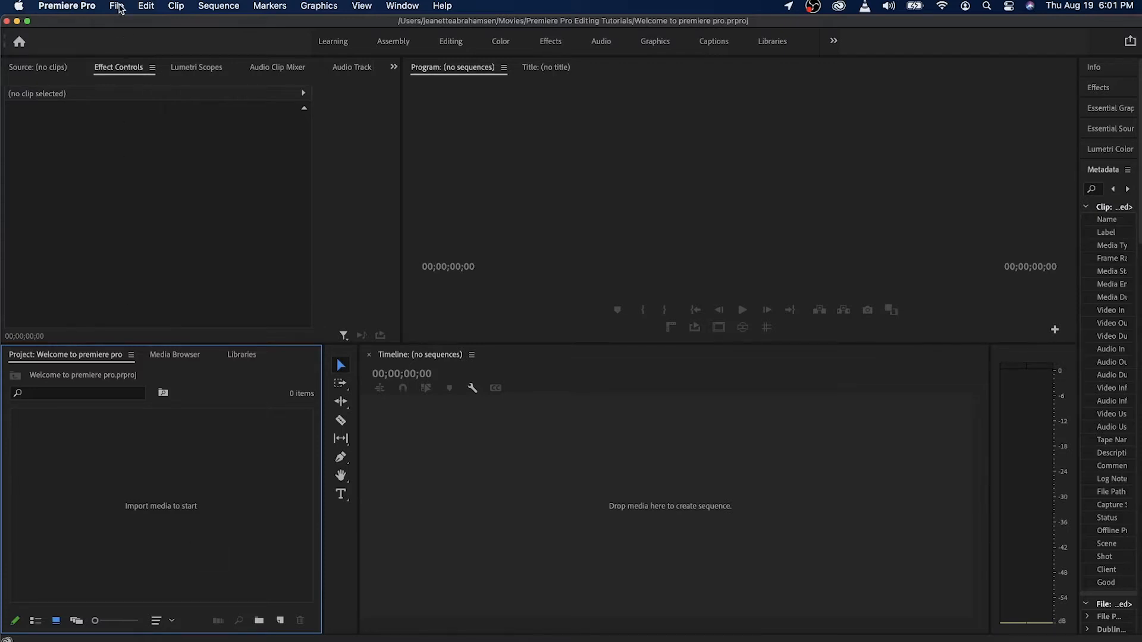
# Import the whole B-roll folder from Premiere Pro Editing Tutorials into the project.
pyautogui.click(116, 6)
pyautogui.click(117, 6)
pyautogui.click(116, 6)
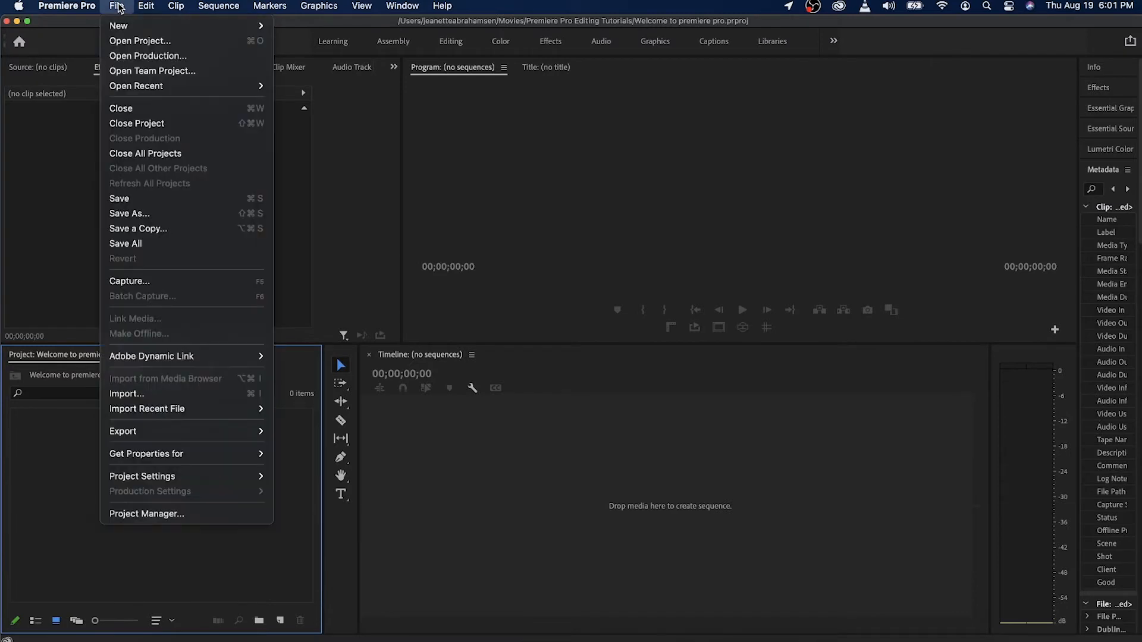
pyautogui.click(153, 394)
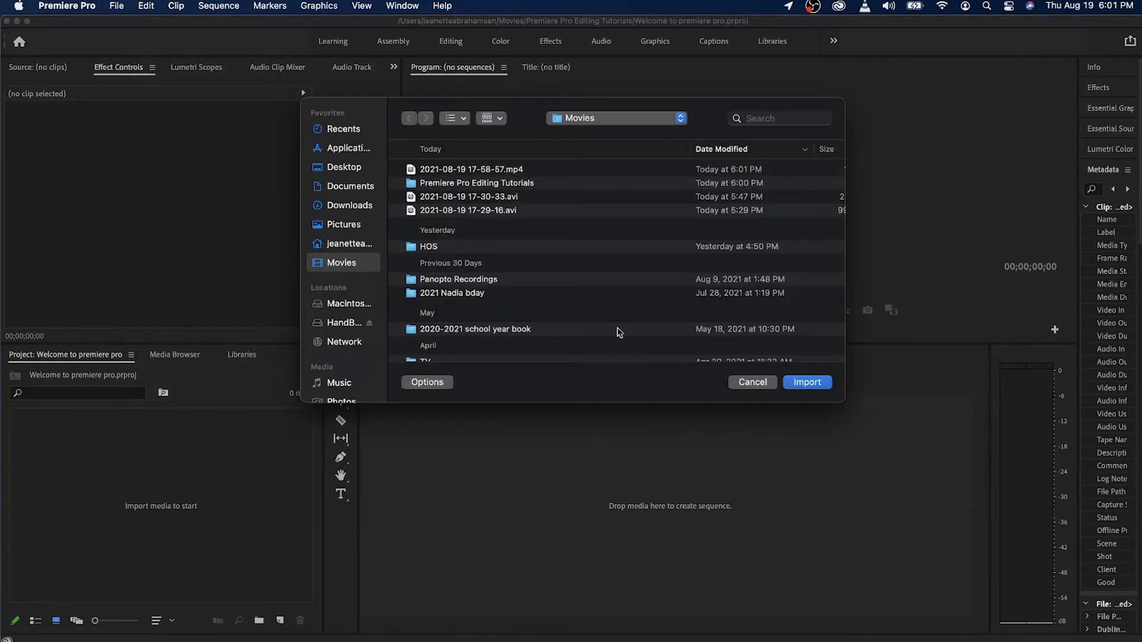
pyautogui.doubleClick(433, 184)
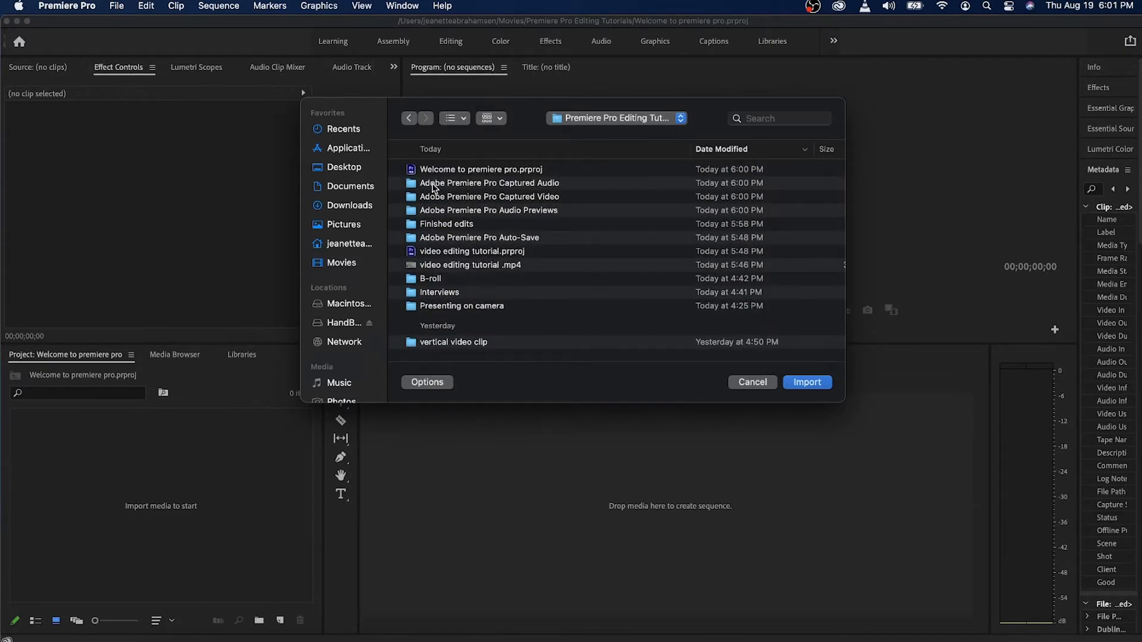
pyautogui.click(433, 279)
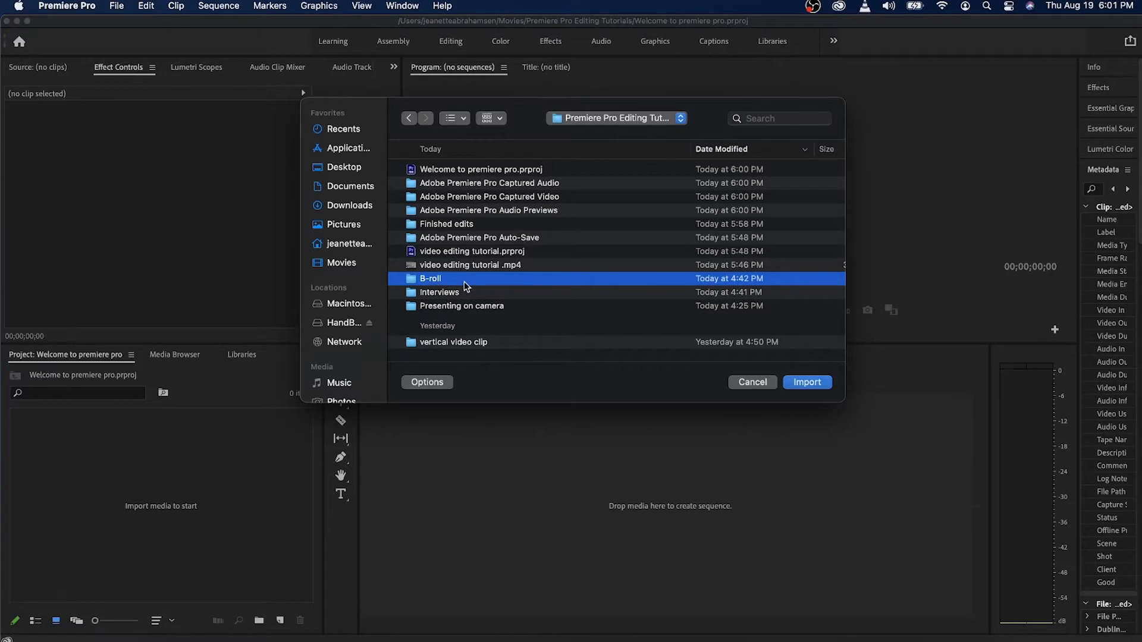
pyautogui.click(825, 389)
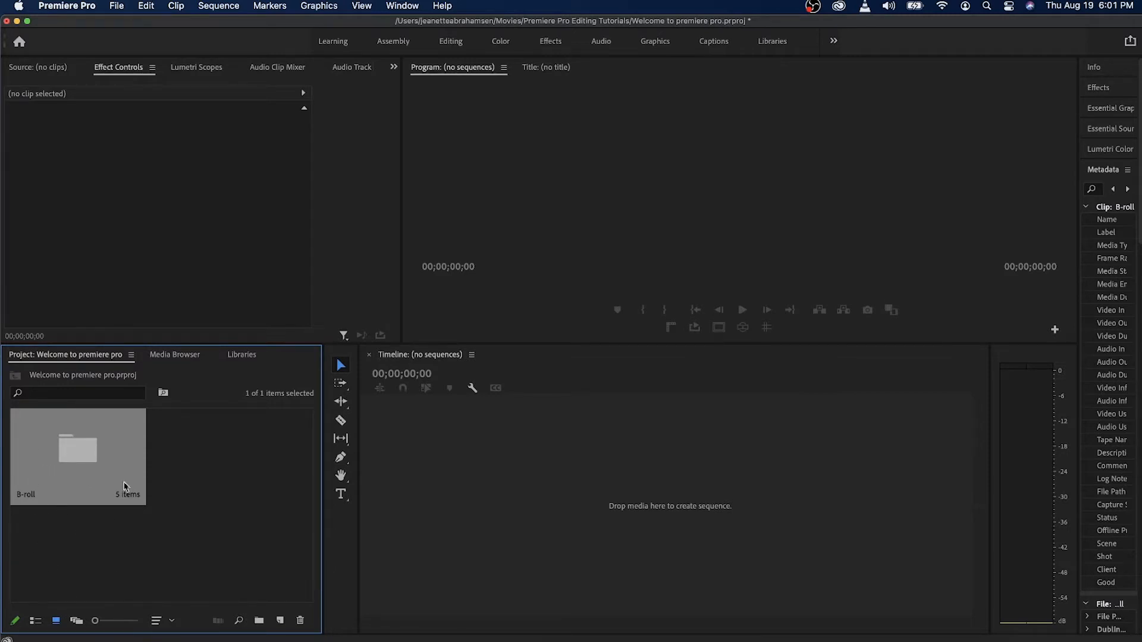
# Switch the project items to list view and check the clips inside the B-roll bin.
pyautogui.click(36, 622)
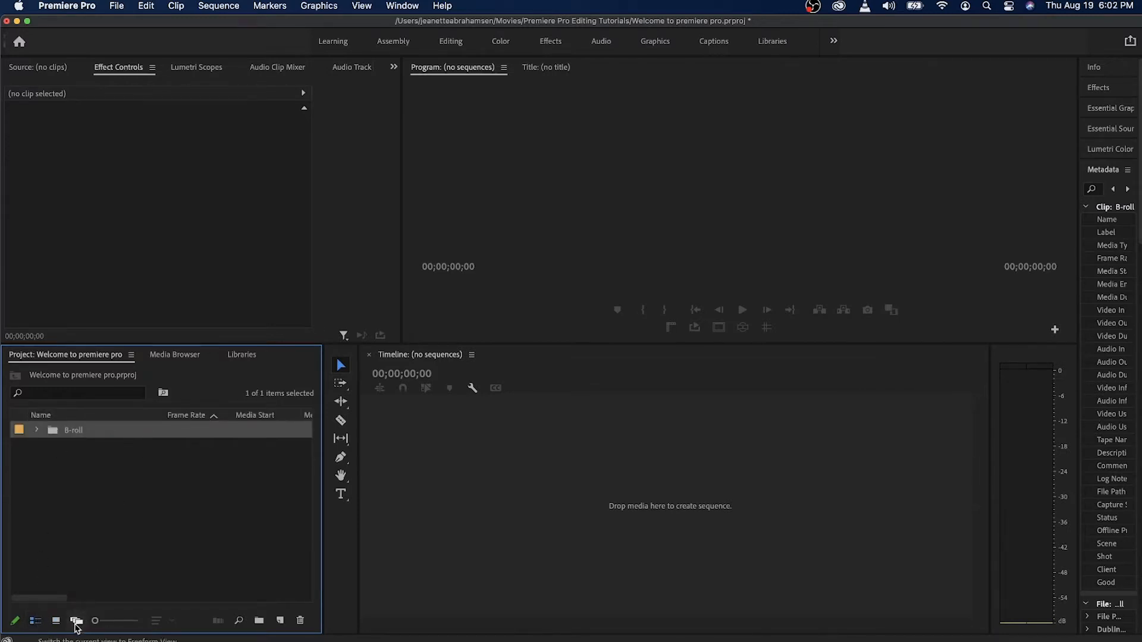
pyautogui.click(56, 621)
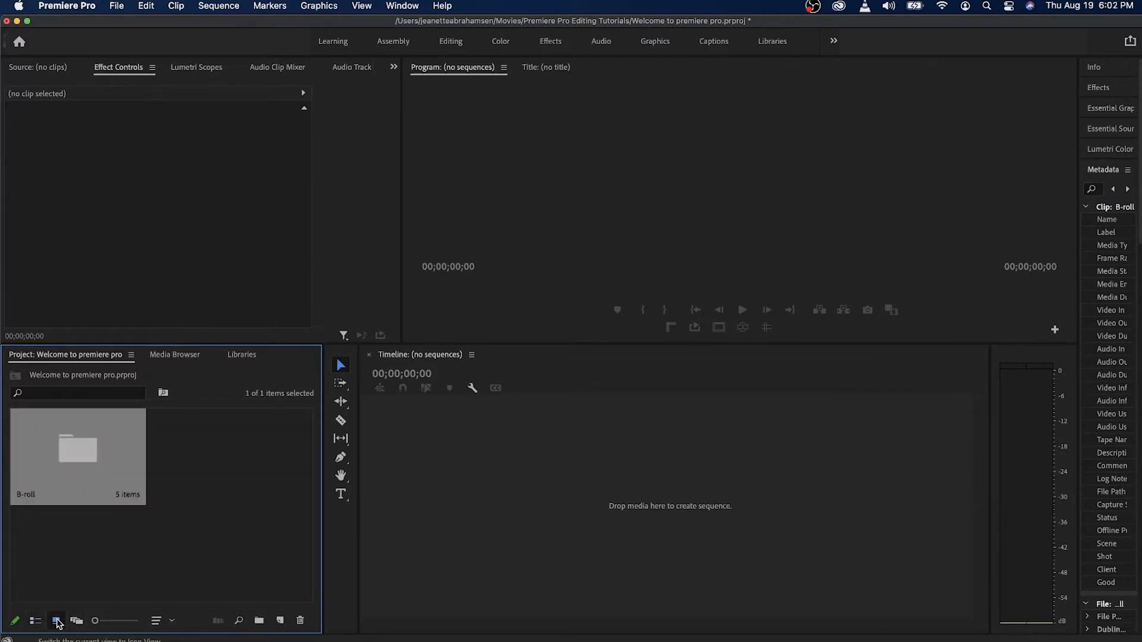
pyautogui.click(36, 621)
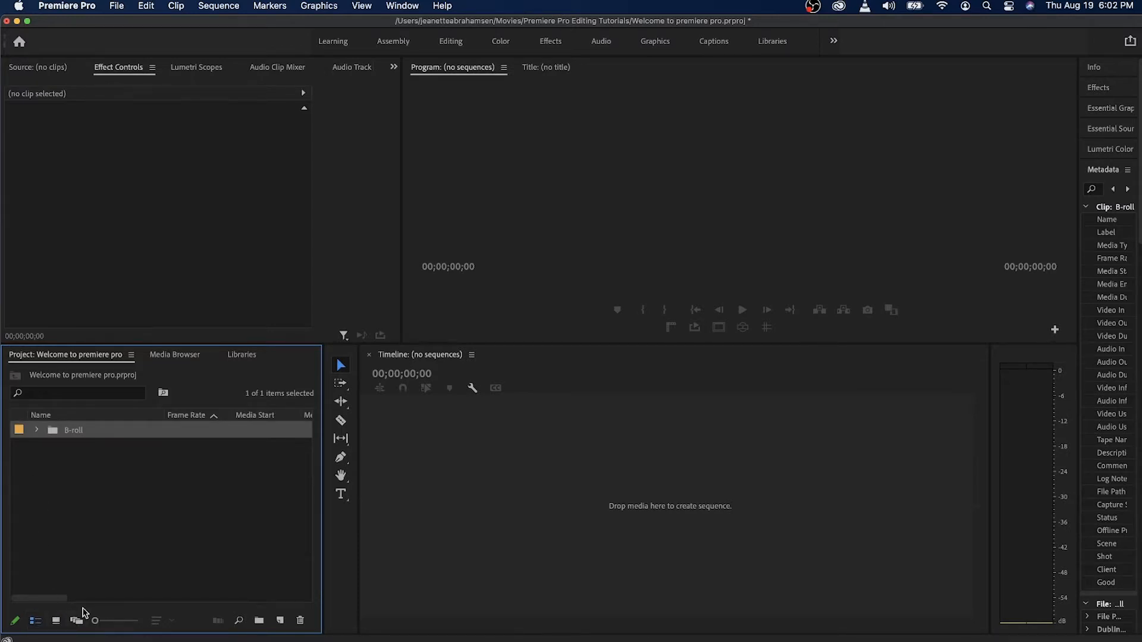
pyautogui.click(86, 534)
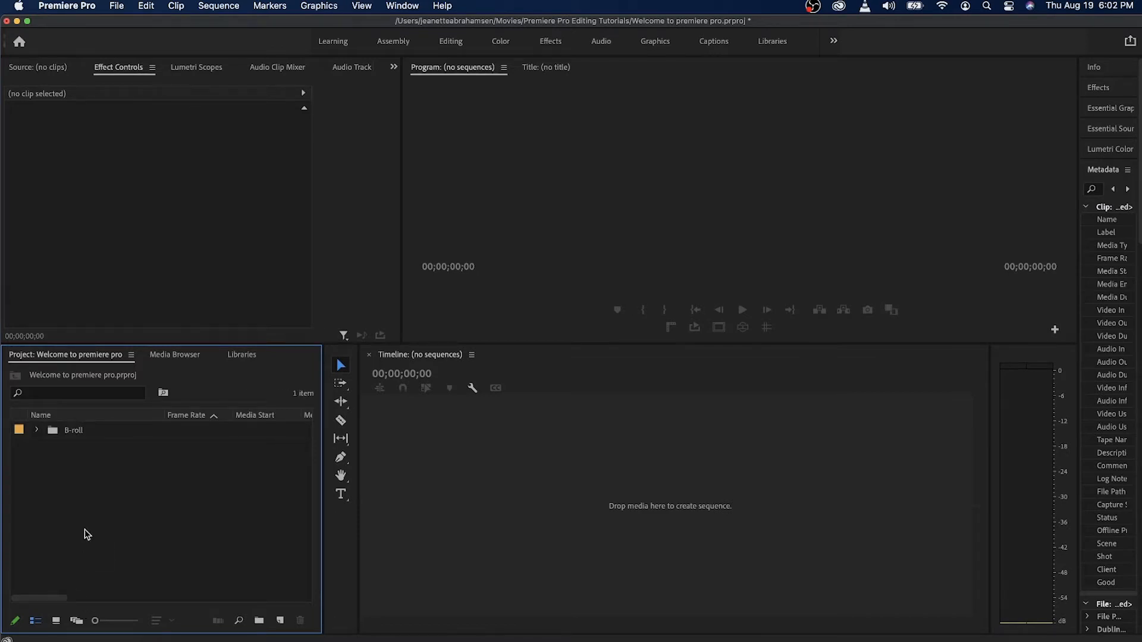
pyautogui.click(37, 430)
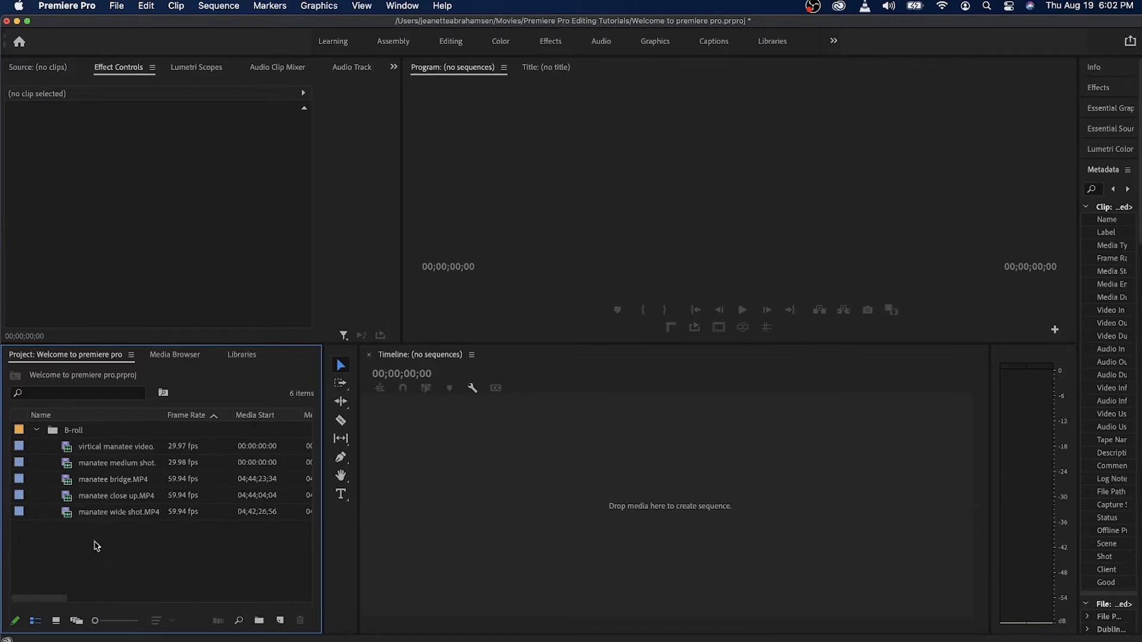
pyautogui.click(36, 430)
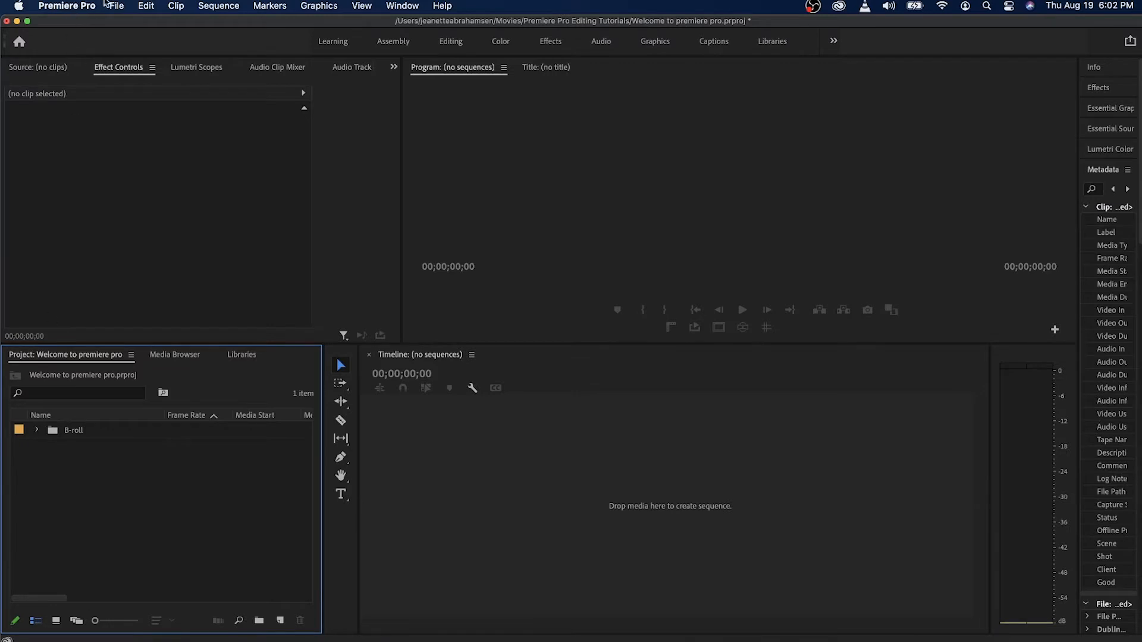
# Import manatee wide shot.MP4, manatee close up.MP4 and manatee bridge.MP4 as individual clips and compare them with the B-roll bin's contents.
pyautogui.click(115, 6)
pyautogui.click(170, 391)
pyautogui.click(566, 121)
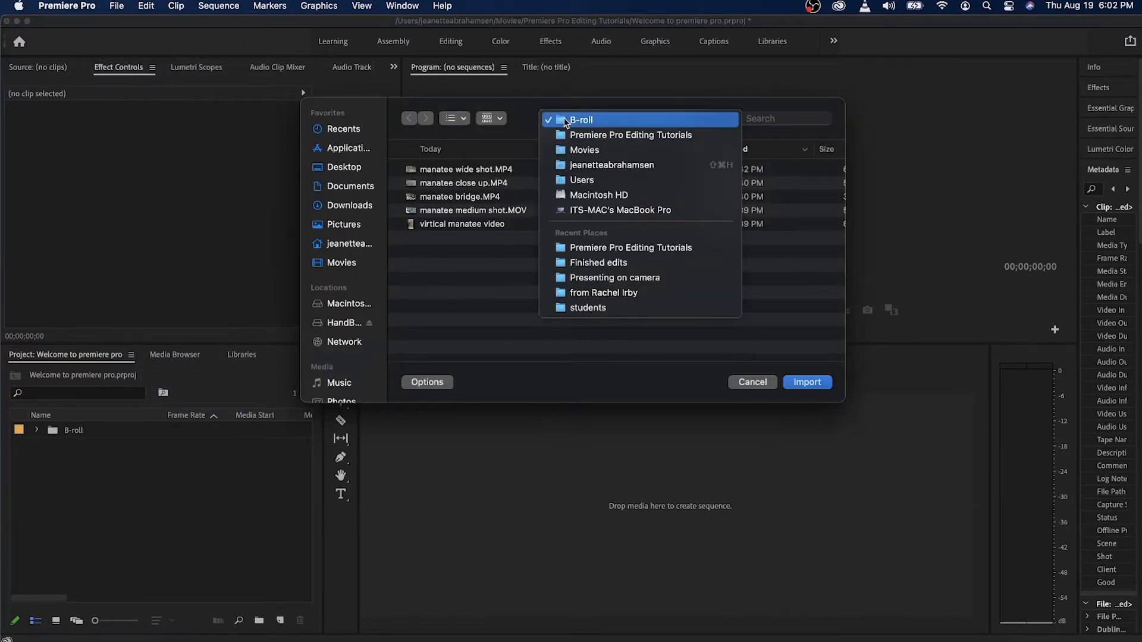
pyautogui.click(566, 122)
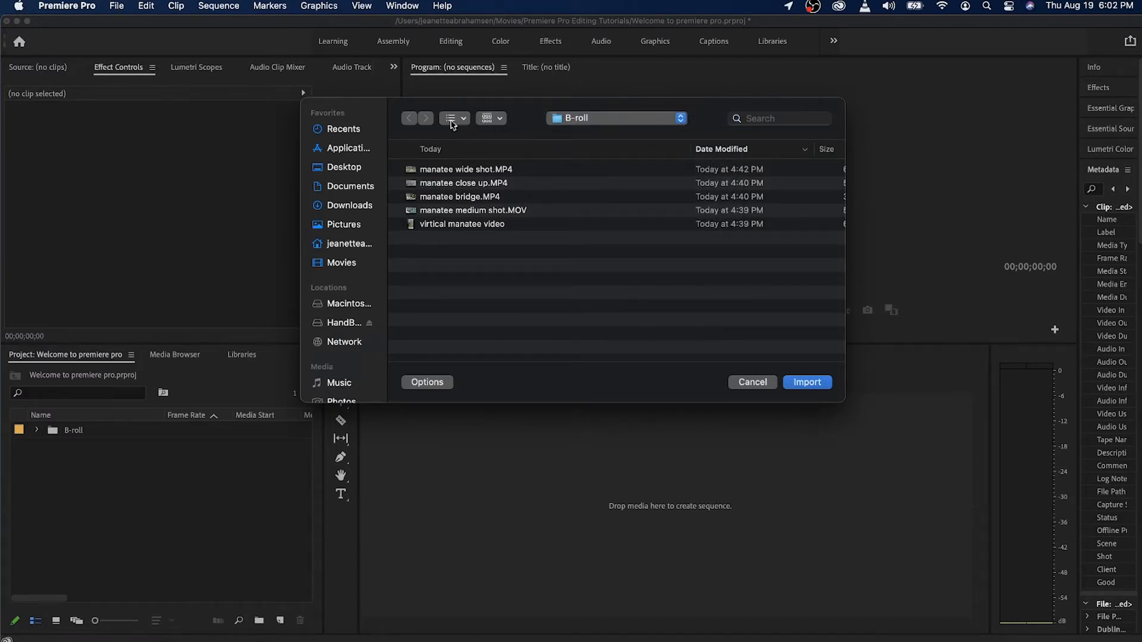
pyautogui.click(338, 269)
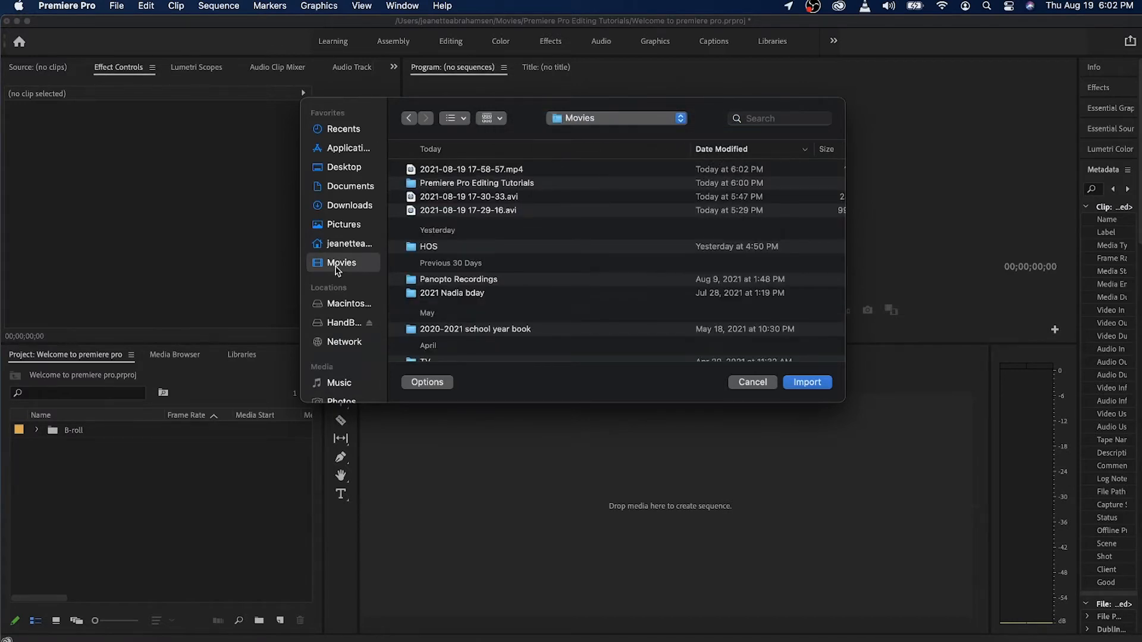
pyautogui.doubleClick(497, 184)
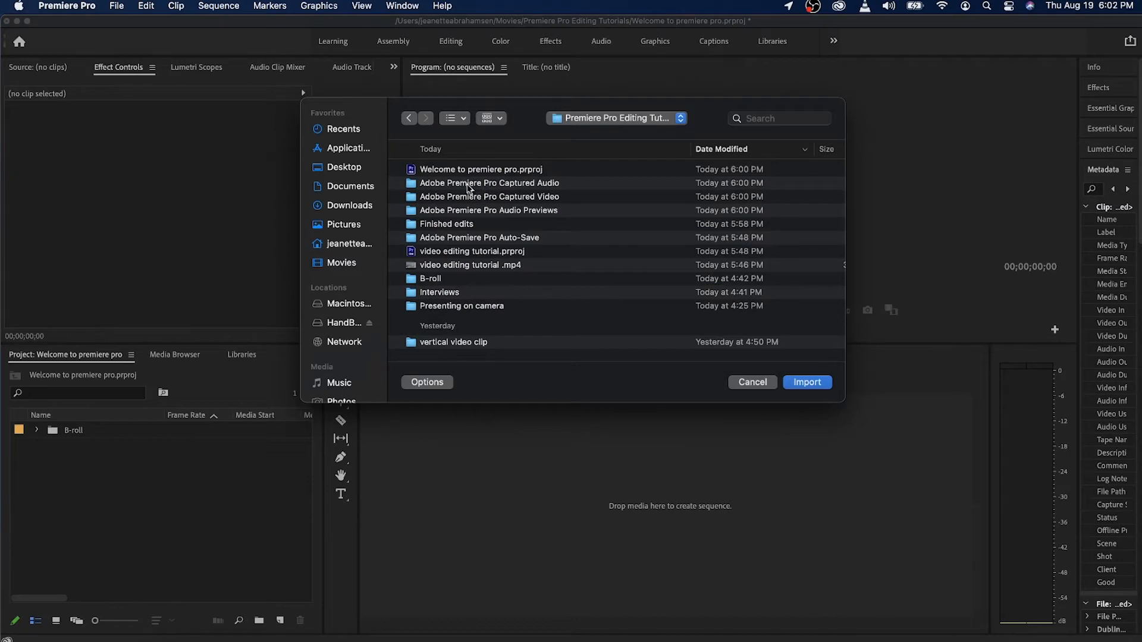
pyautogui.doubleClick(457, 279)
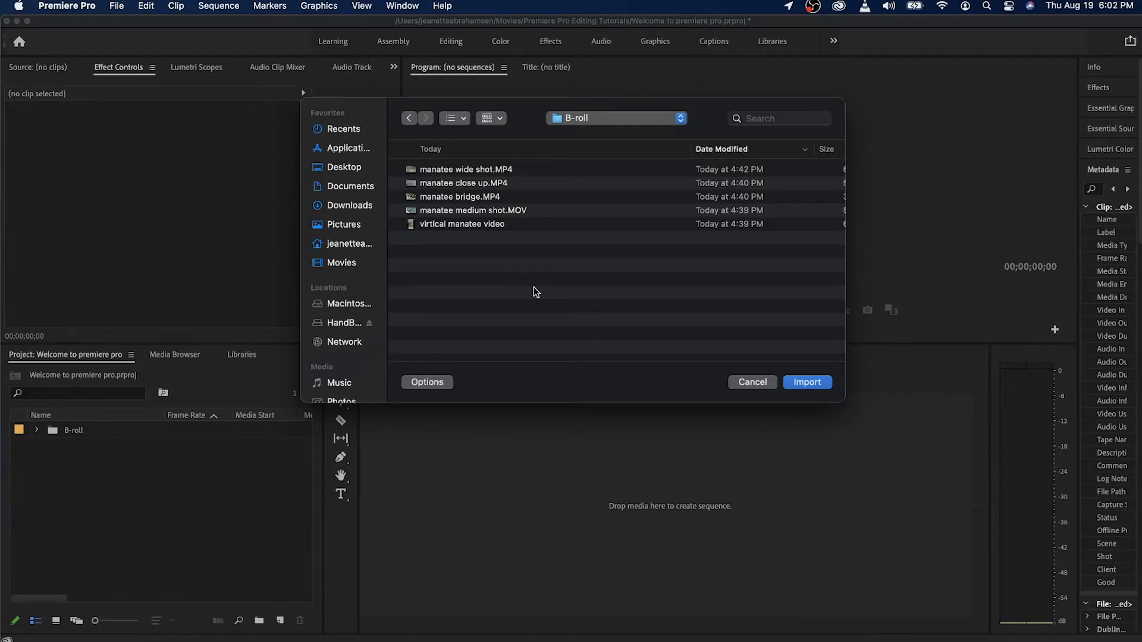
pyautogui.click(605, 169)
pyautogui.moveTo(605, 169); pyautogui.dragTo(609, 198)
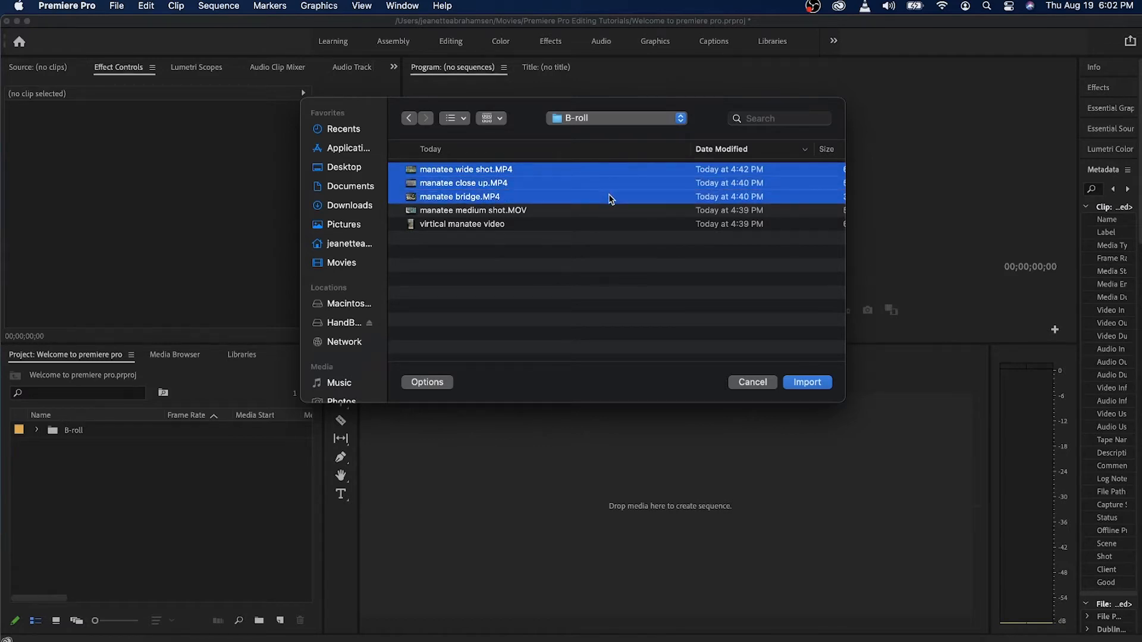
pyautogui.click(809, 385)
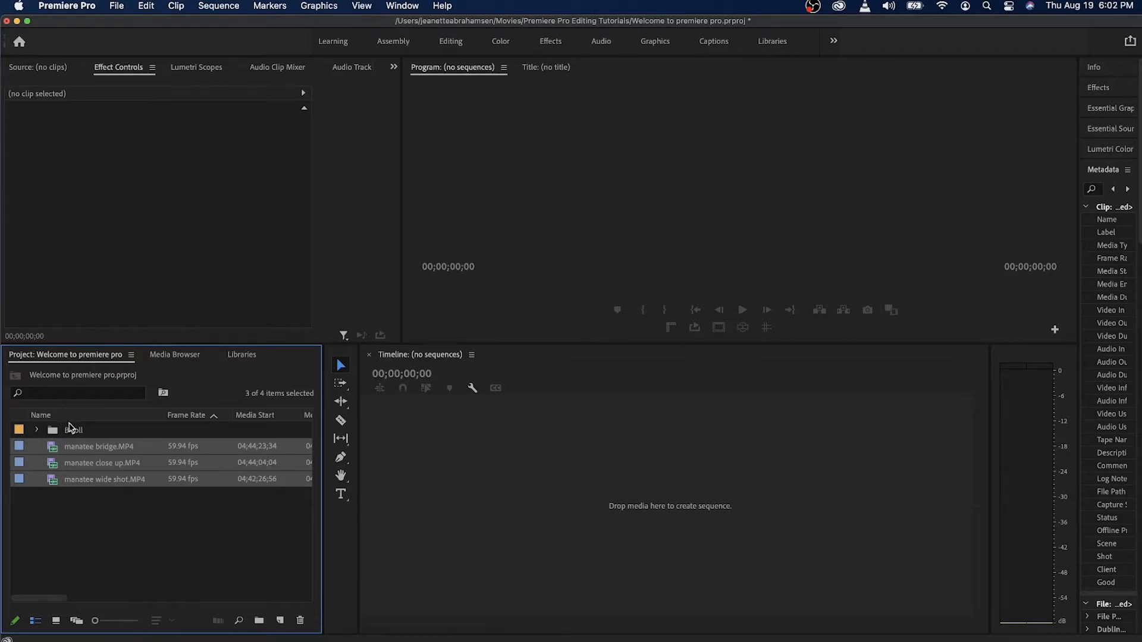
pyautogui.click(37, 431)
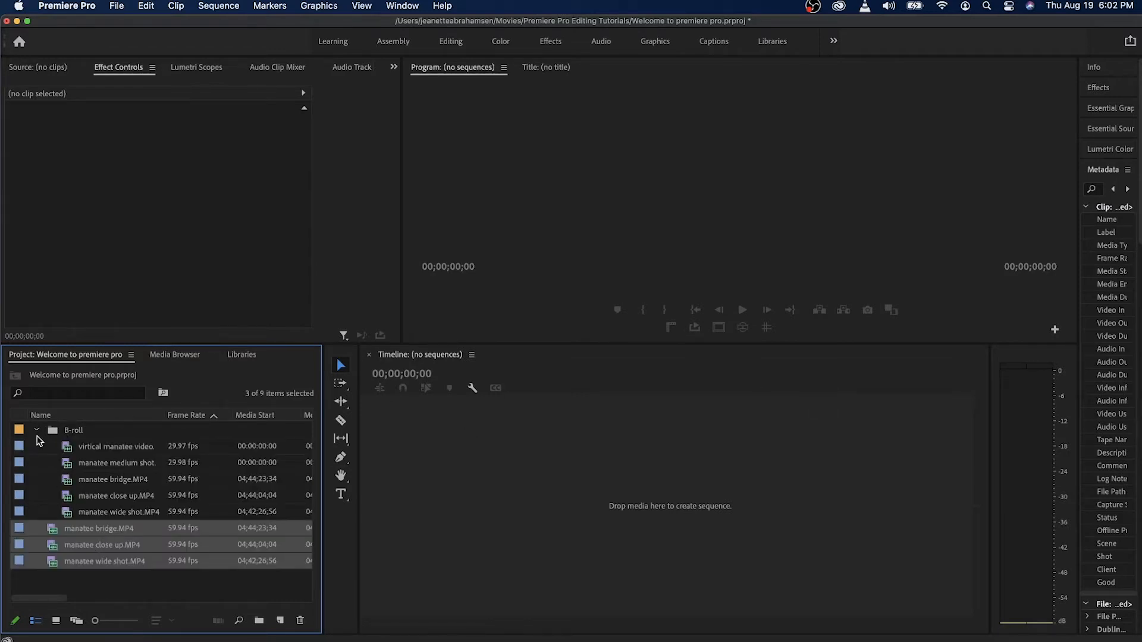
pyautogui.click(37, 430)
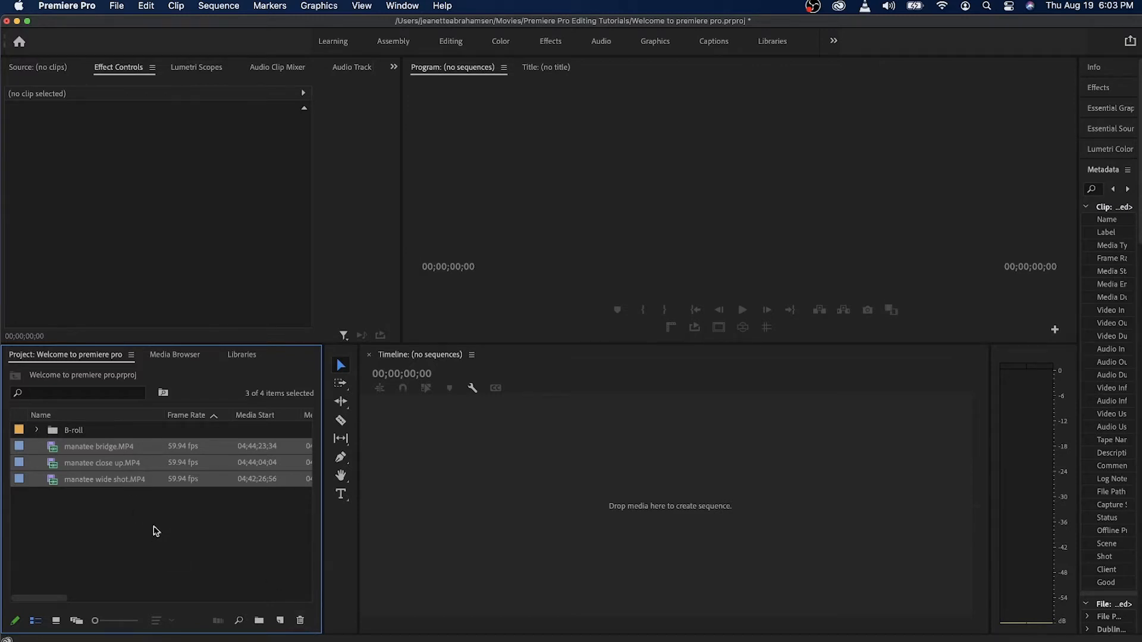
# Delete the individually imported bridge, close up and wide shot clips outside the B-roll bin.
pyautogui.click(143, 448)
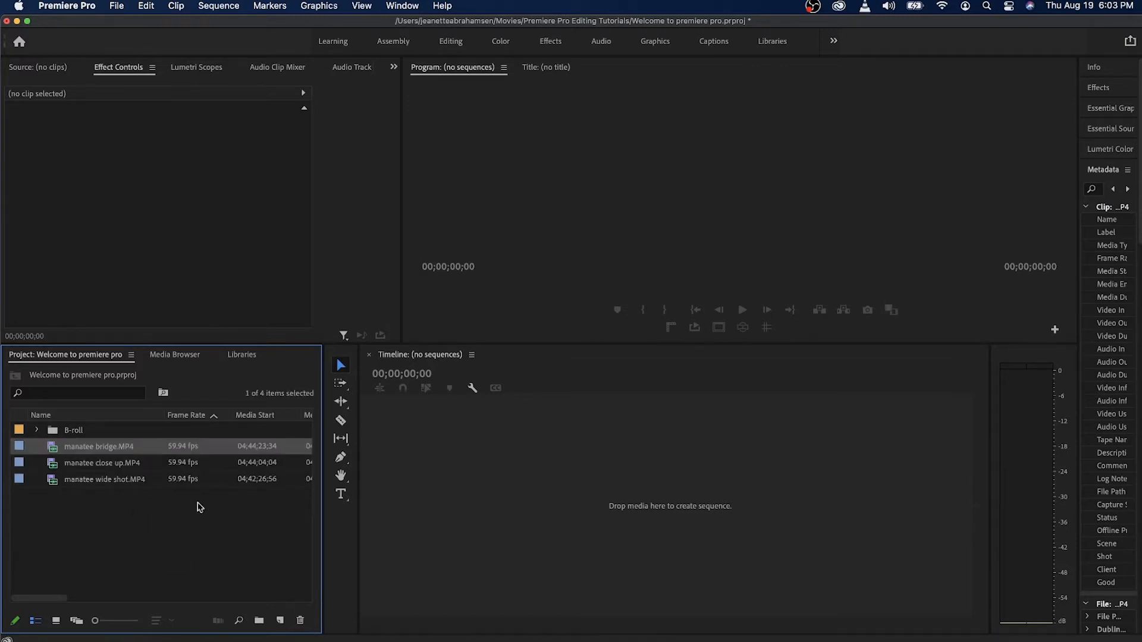
pyautogui.click(301, 622)
pyautogui.click(153, 452)
pyautogui.click(178, 539)
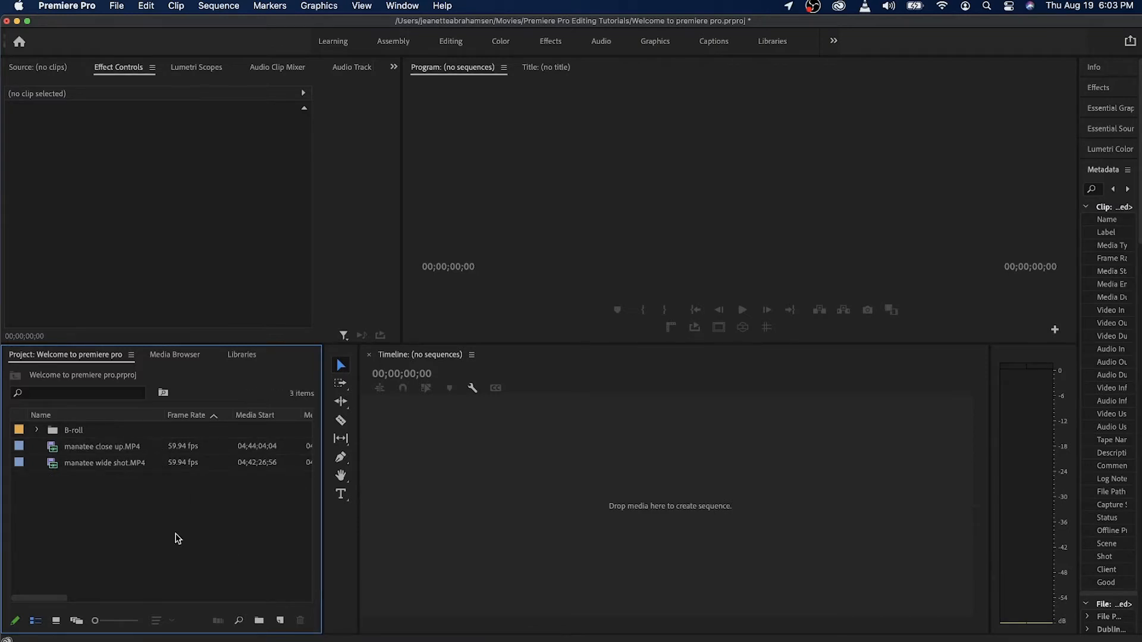
pyautogui.moveTo(133, 524); pyautogui.dragTo(135, 449)
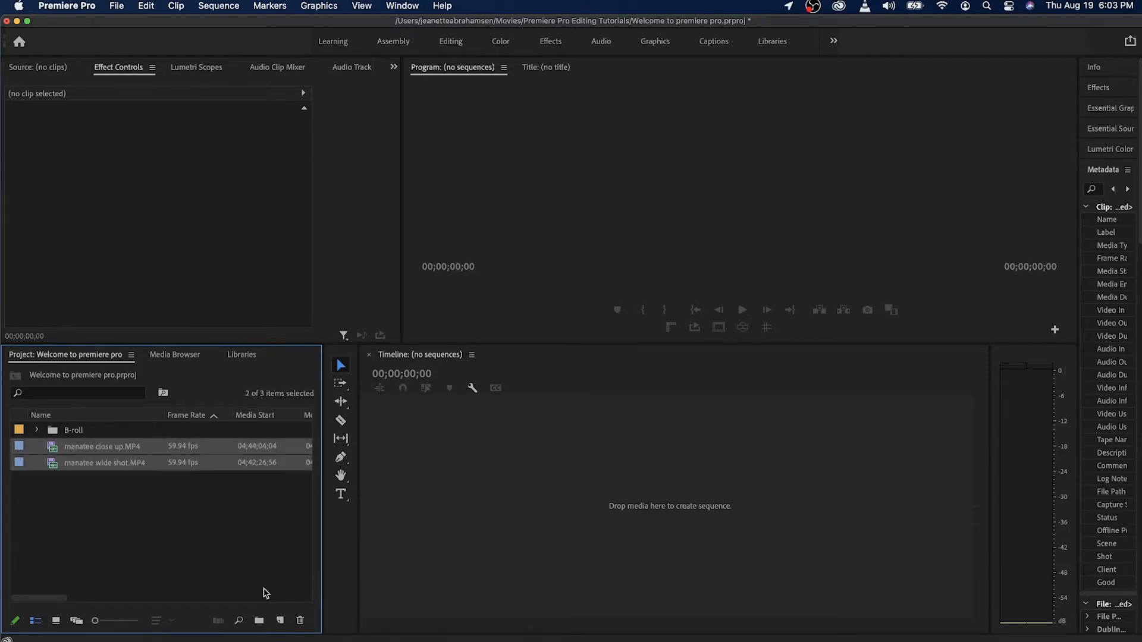
pyautogui.click(303, 621)
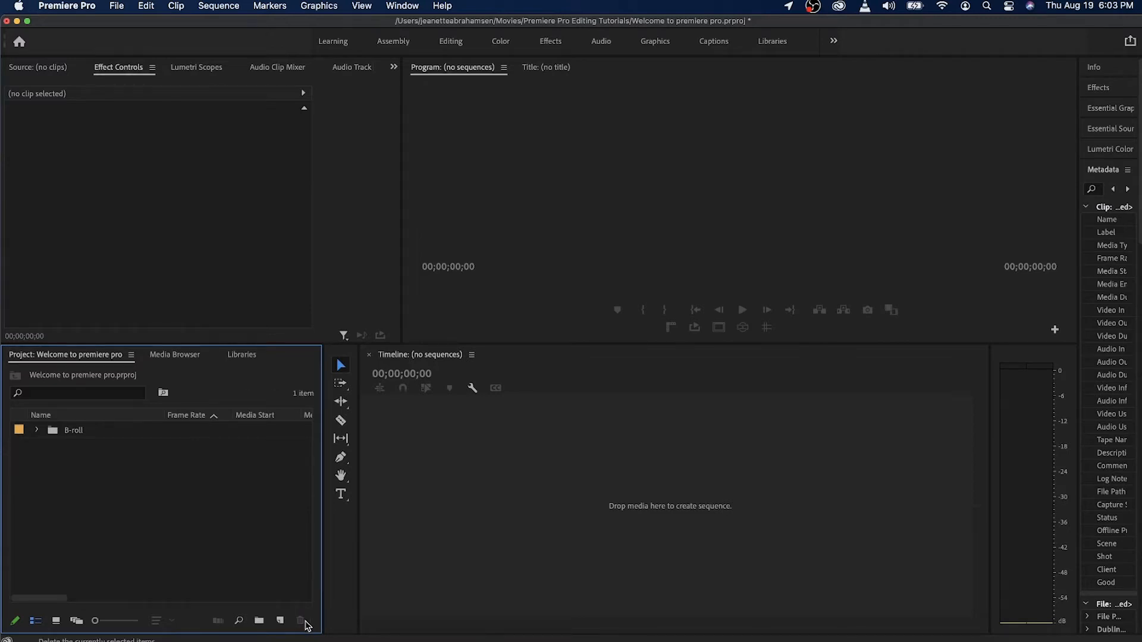
# Expand the B-roll bin and narrow the project area to give the timeline more width.
pyautogui.click(37, 431)
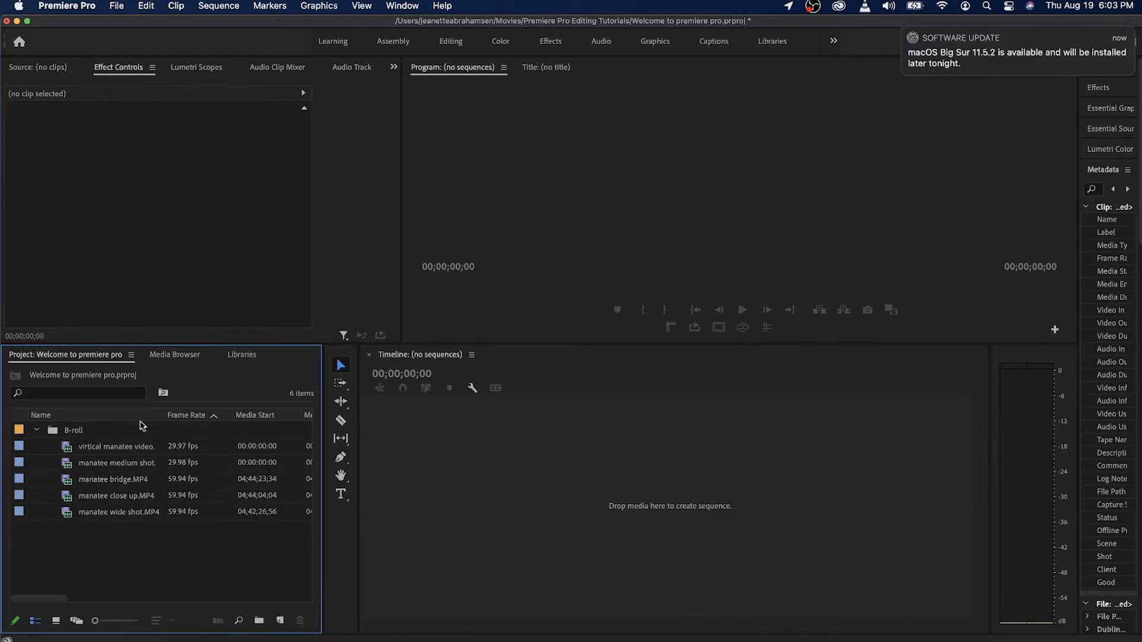
pyautogui.click(905, 31)
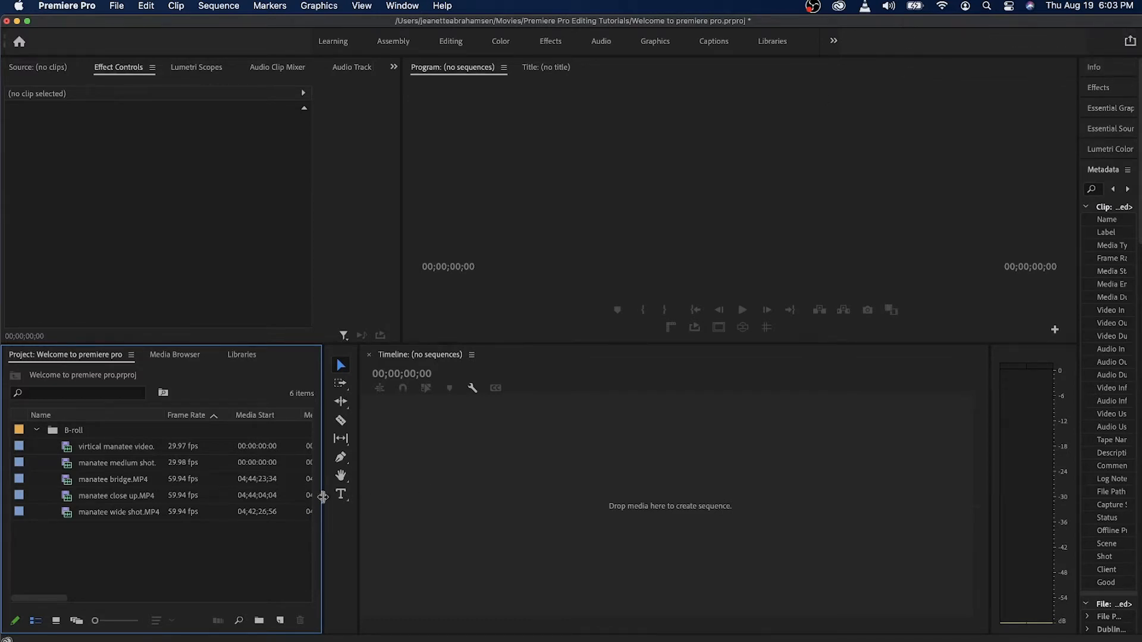
pyautogui.moveTo(323, 495); pyautogui.dragTo(582, 497)
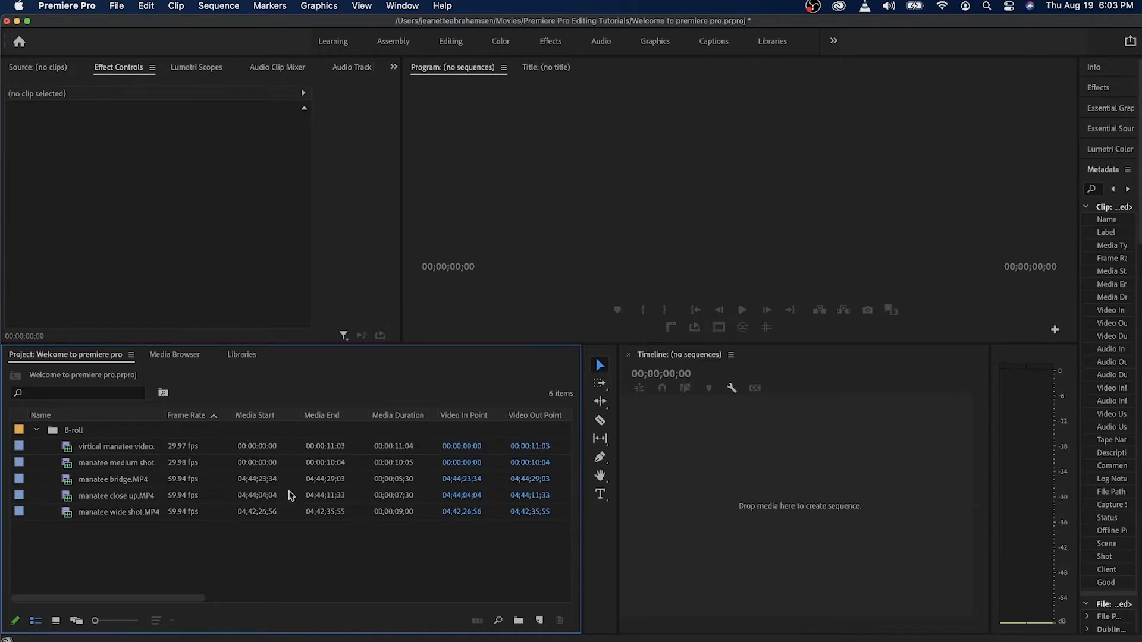
pyautogui.moveTo(582, 491); pyautogui.dragTo(250, 480)
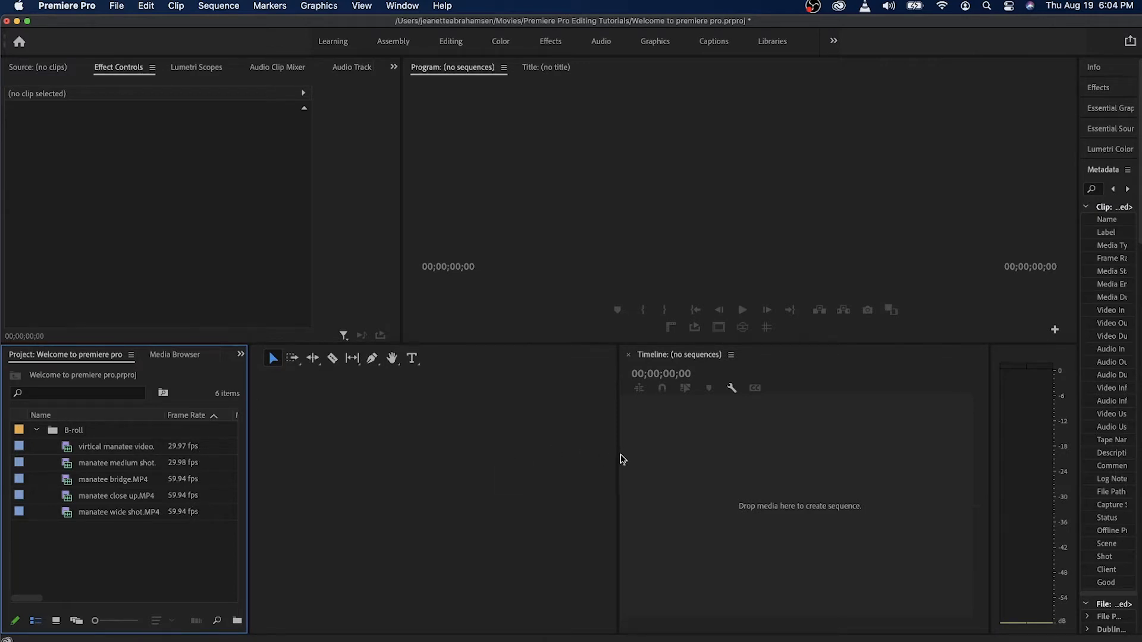
pyautogui.moveTo(617, 454); pyautogui.dragTo(279, 426)
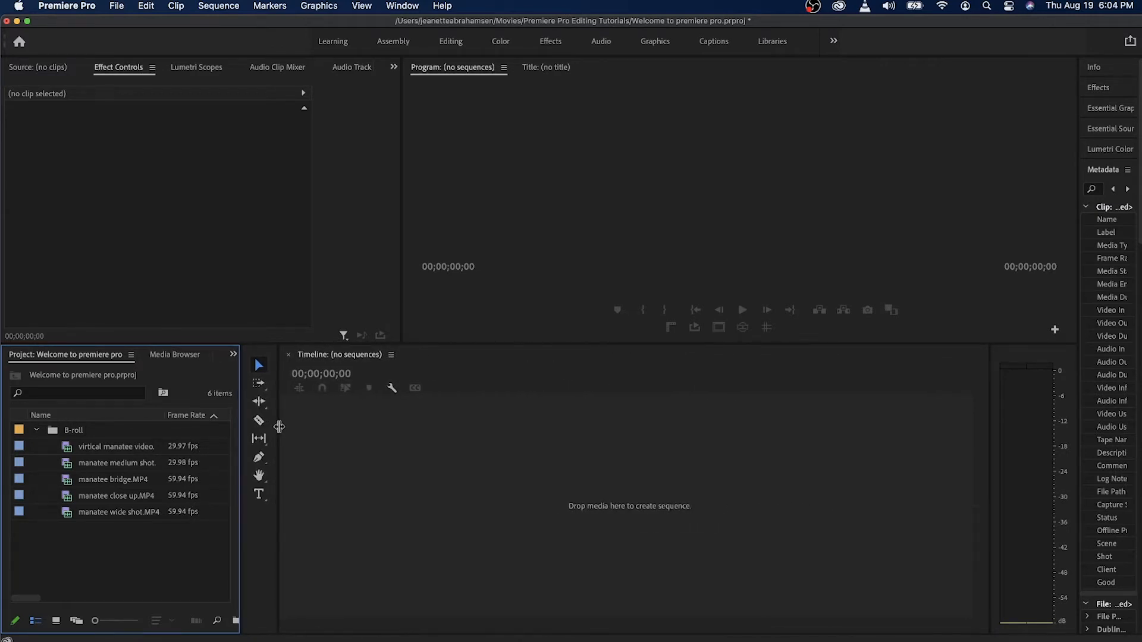
# Widen the project area slightly and collapse the B-roll bin.
pyautogui.moveTo(241, 466); pyautogui.dragTo(261, 466)
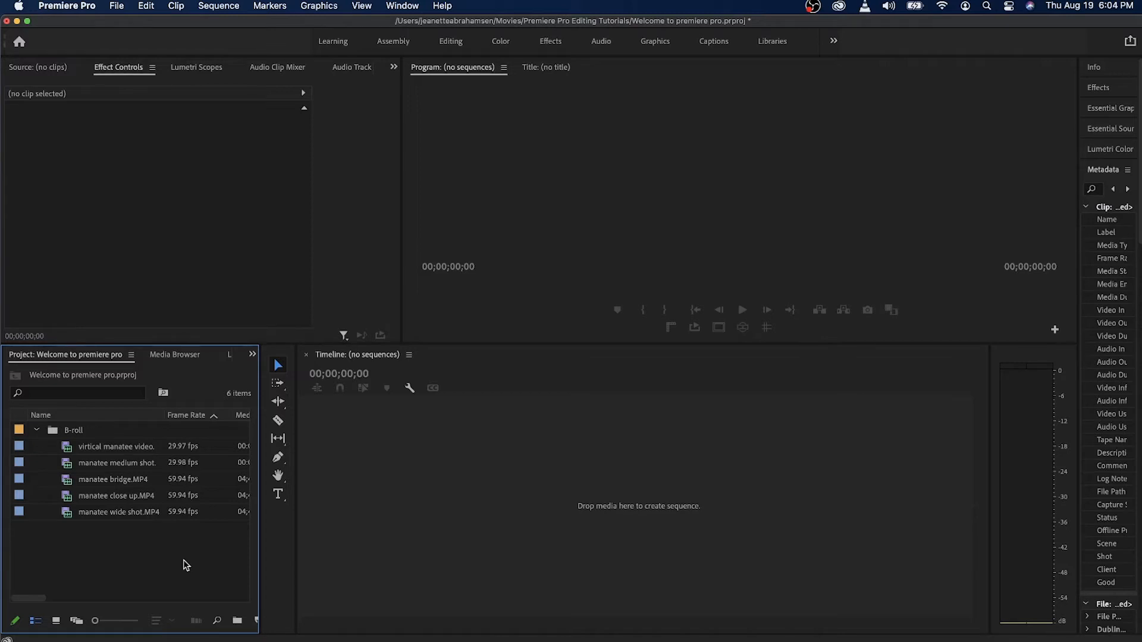
pyautogui.moveTo(177, 518)
pyautogui.click(176, 518)
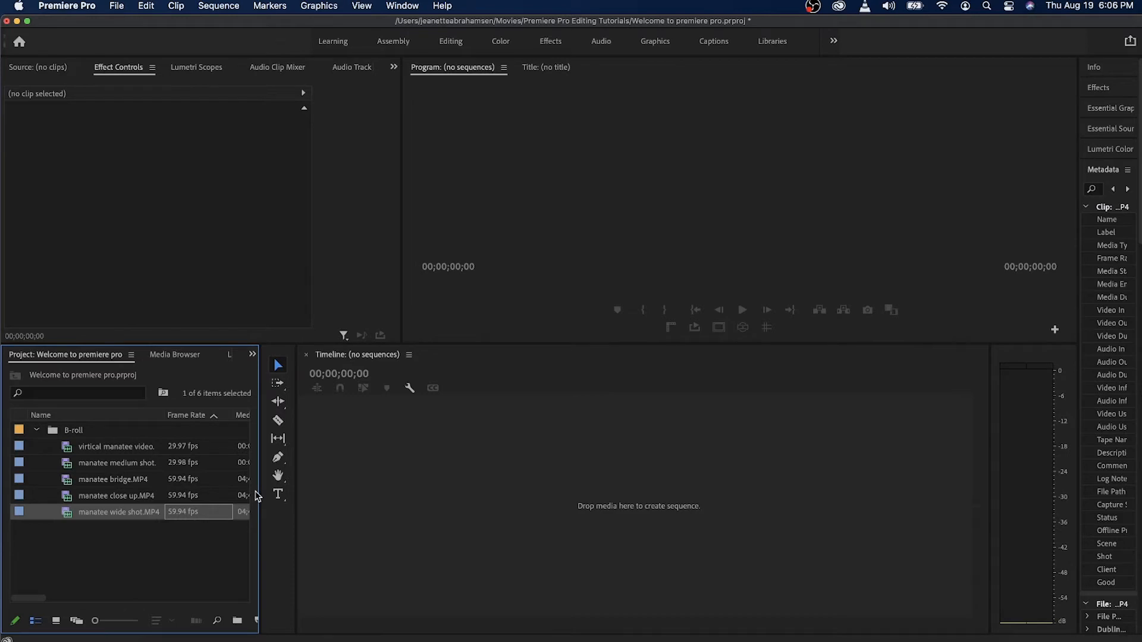
pyautogui.click(37, 431)
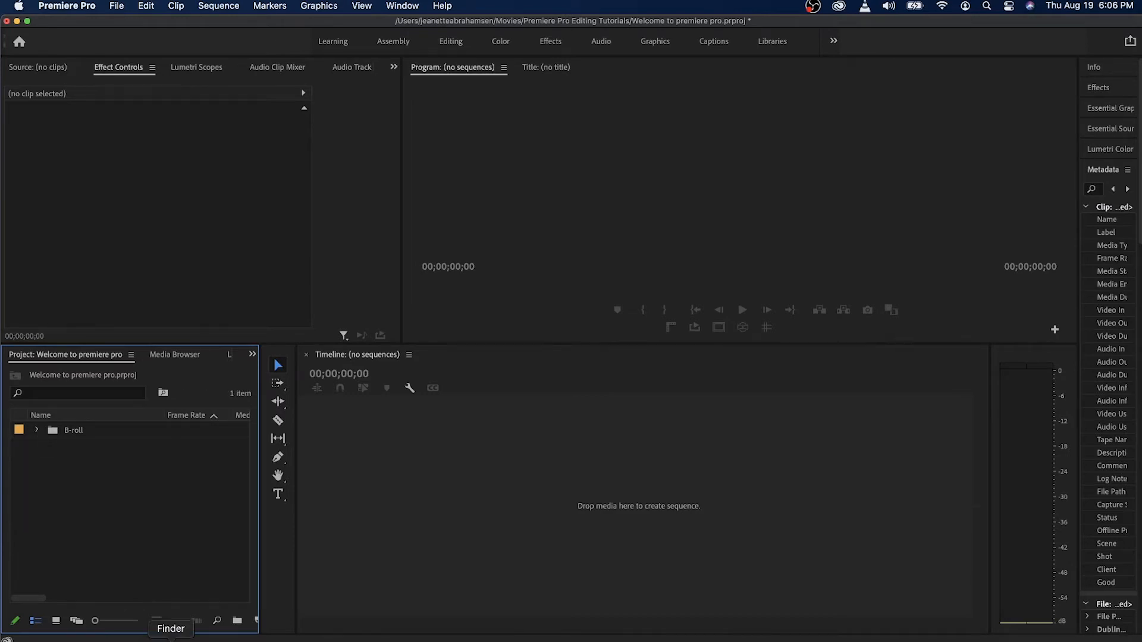
# Switch to Finder and bring manatee wide shot.MP4 from the B-roll folder into the project, outside the B-roll bin.
pyautogui.click(171, 639)
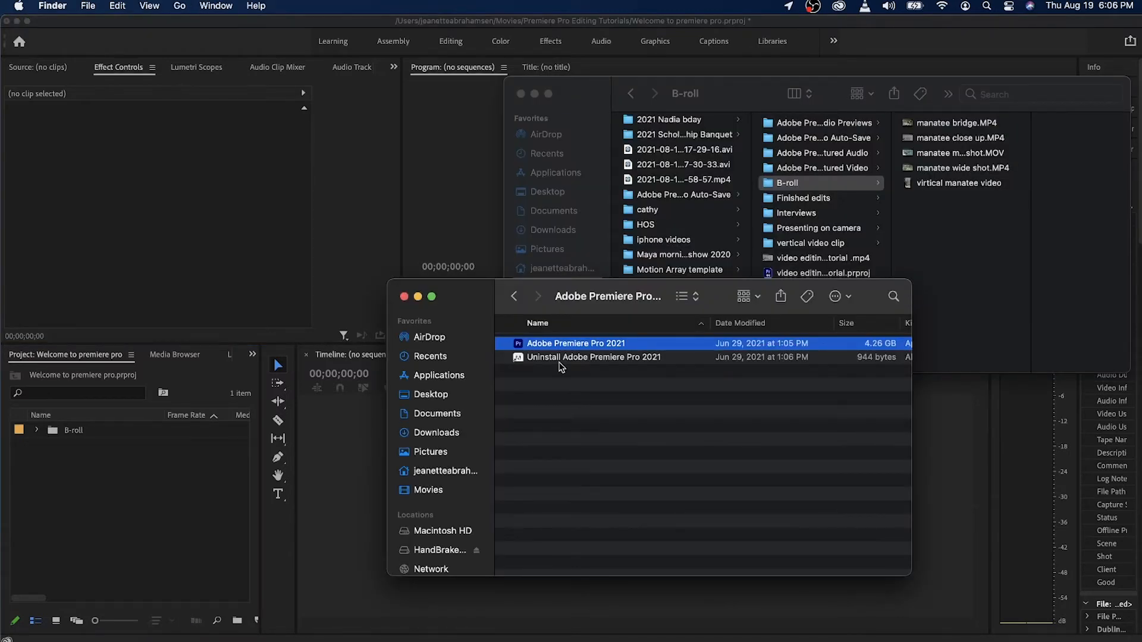
pyautogui.click(800, 184)
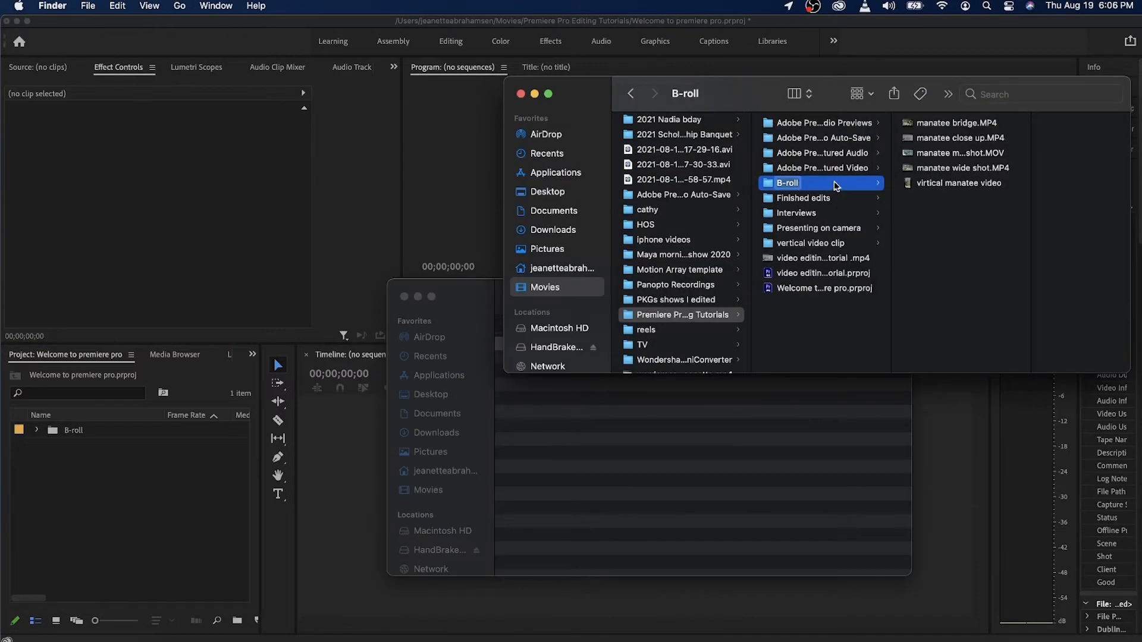
pyautogui.click(972, 173)
pyautogui.moveTo(955, 169); pyautogui.dragTo(83, 523)
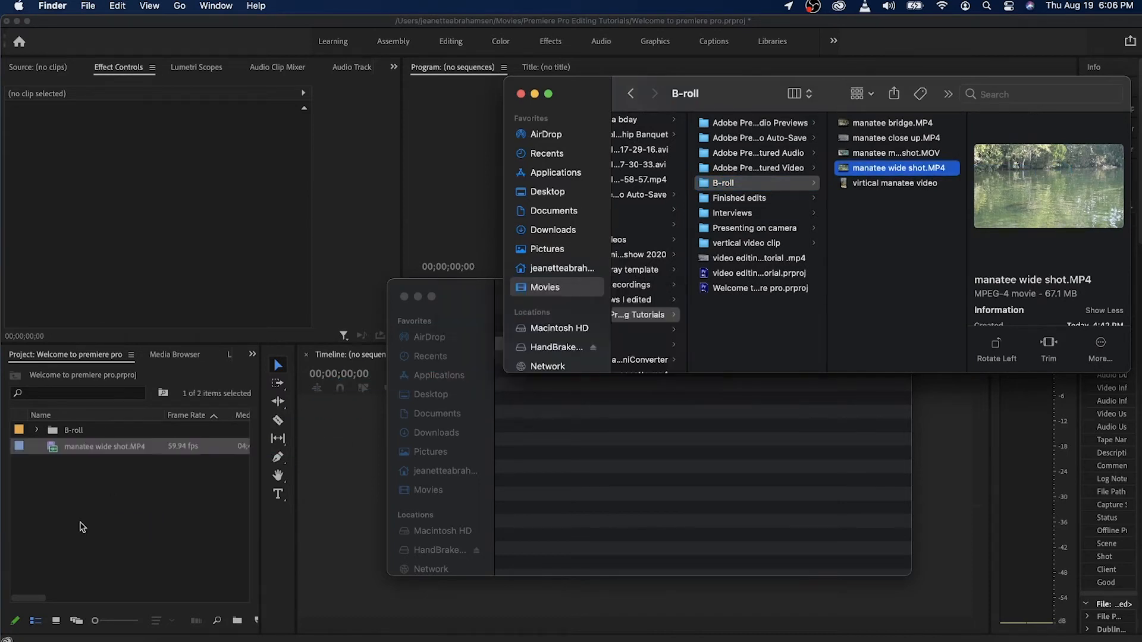
pyautogui.click(143, 486)
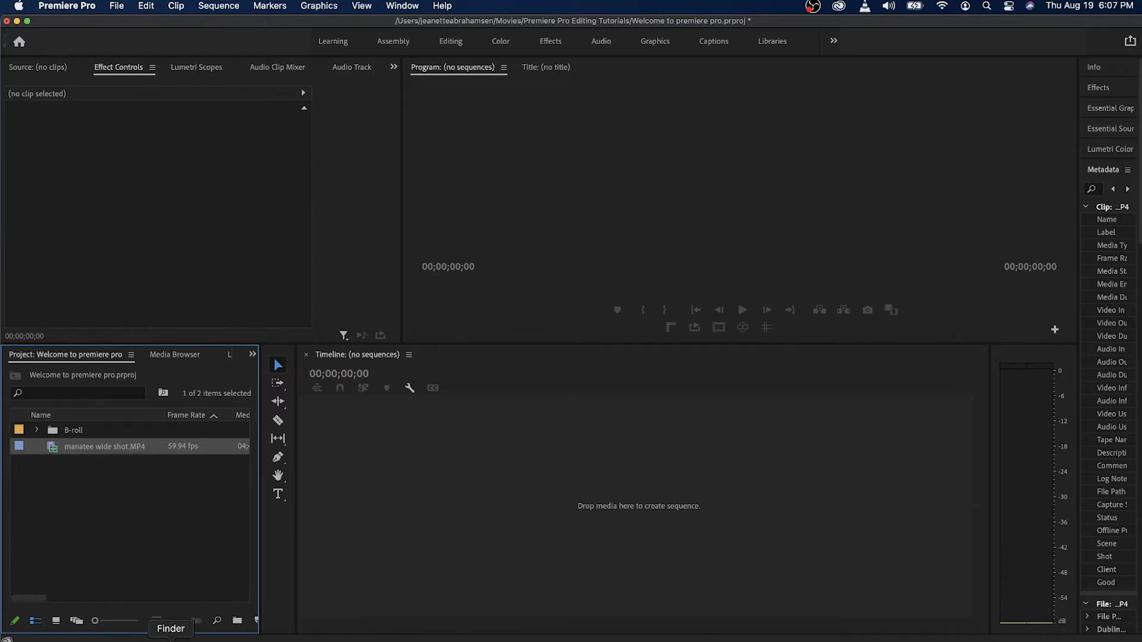
# Import presenting 3840×2160.MOV from the Presenting on camera folder inside Premiere Pro Editing Tutorials.
pyautogui.click(170, 640)
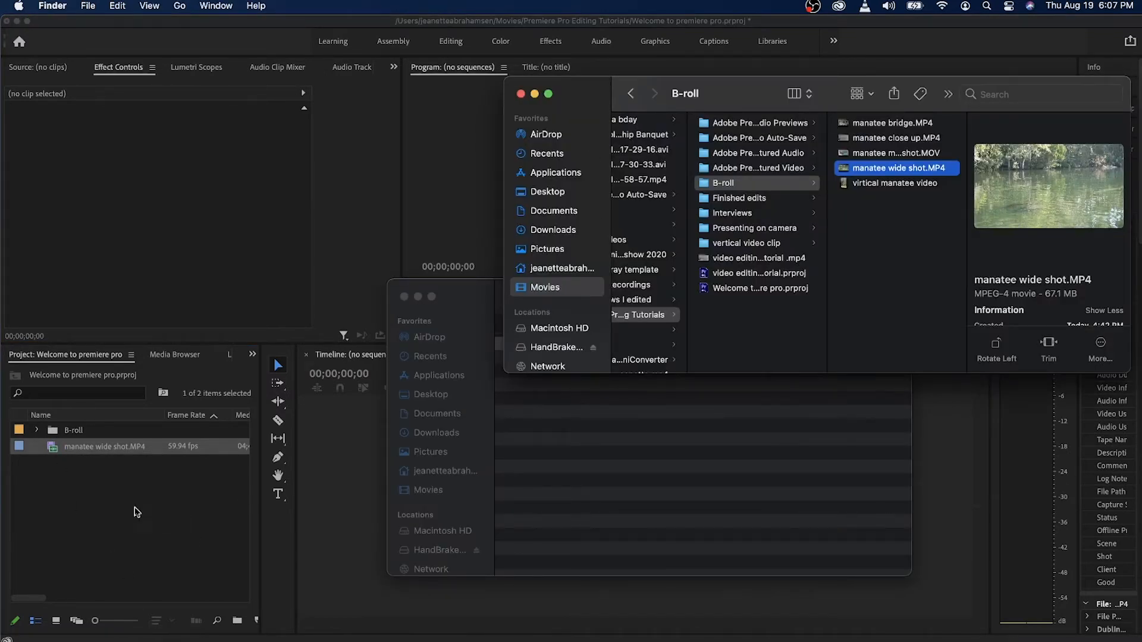
pyautogui.click(136, 512)
pyautogui.click(116, 5)
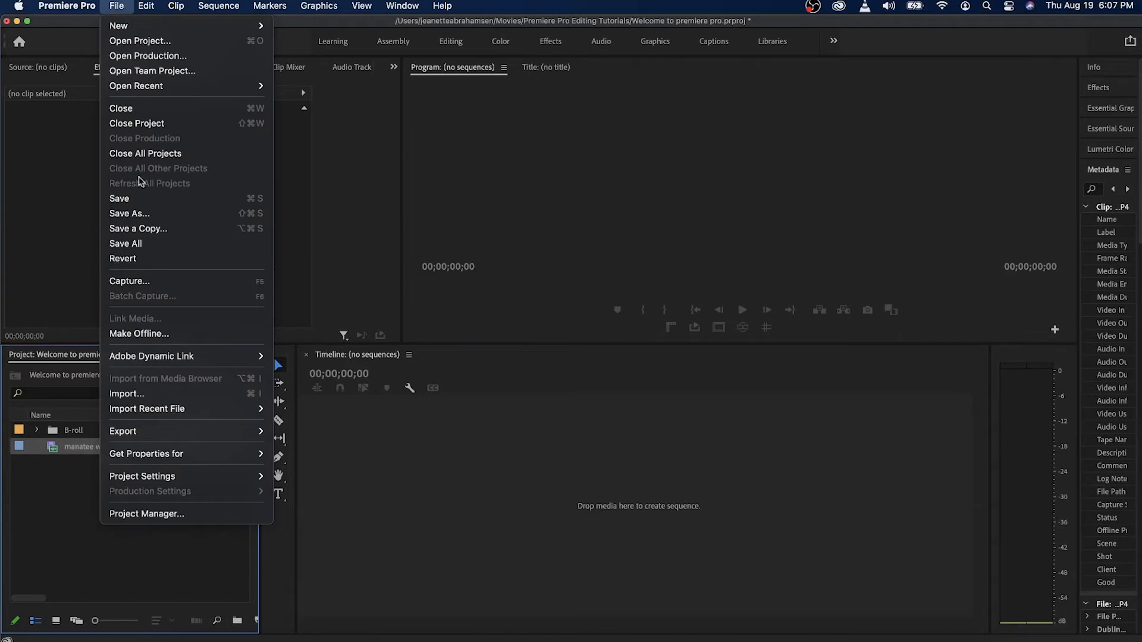
pyautogui.click(141, 395)
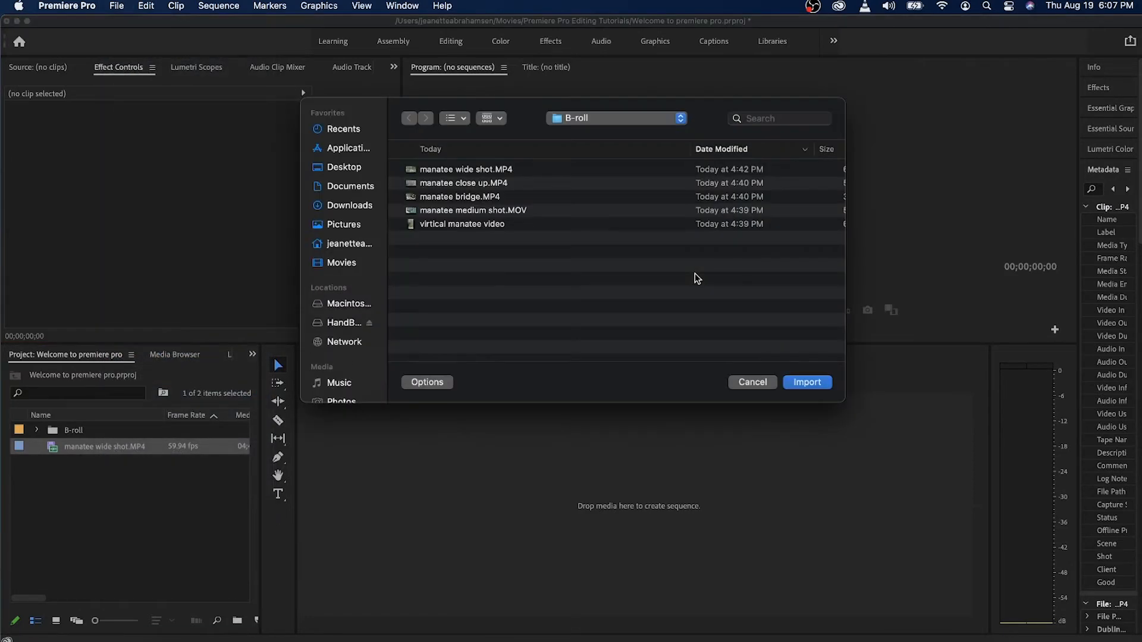
pyautogui.click(572, 117)
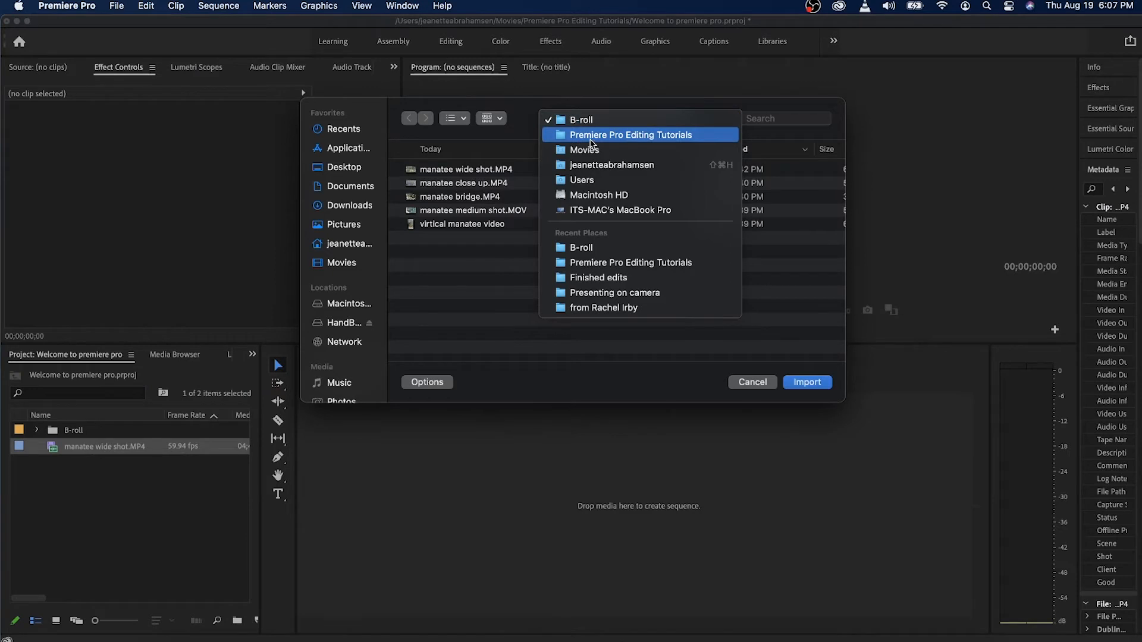
pyautogui.click(591, 138)
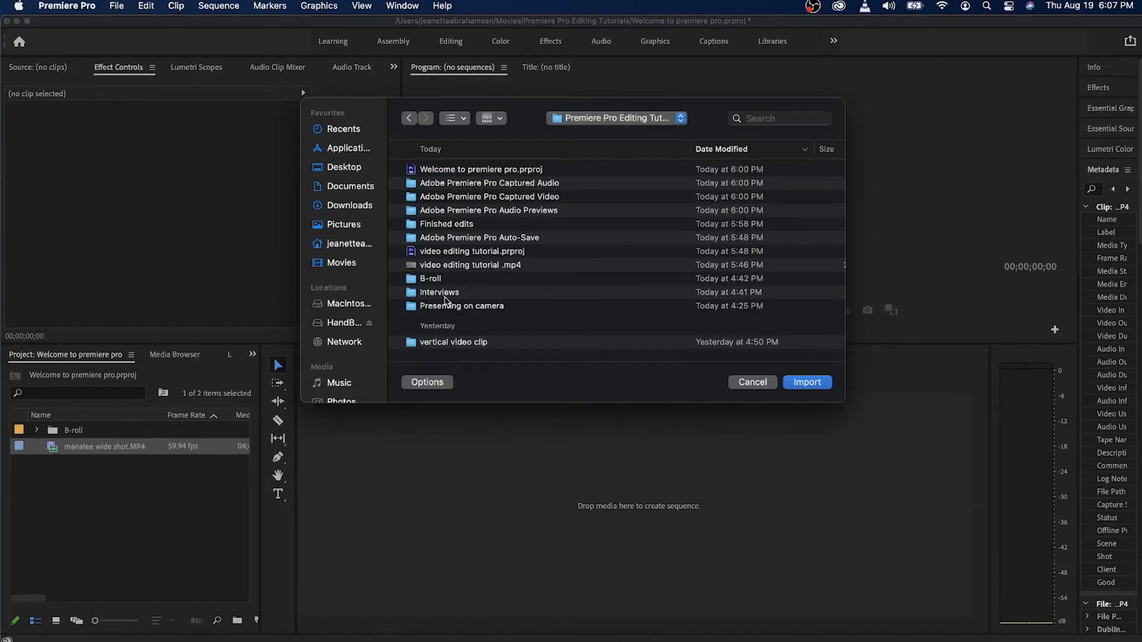
pyautogui.doubleClick(446, 306)
pyautogui.click(480, 172)
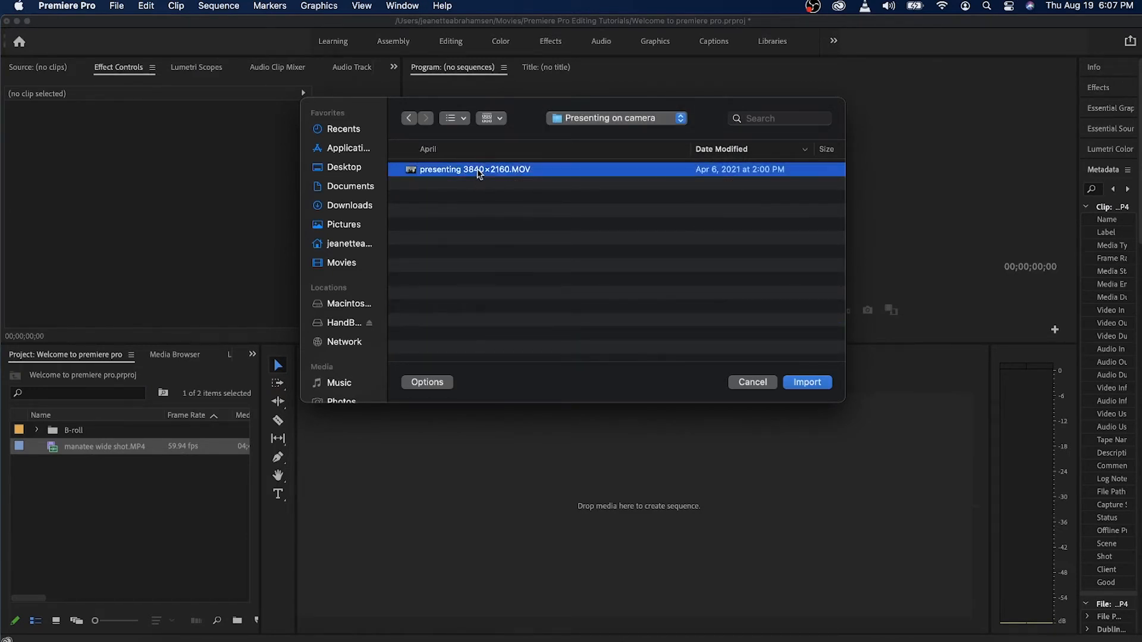
pyautogui.click(813, 384)
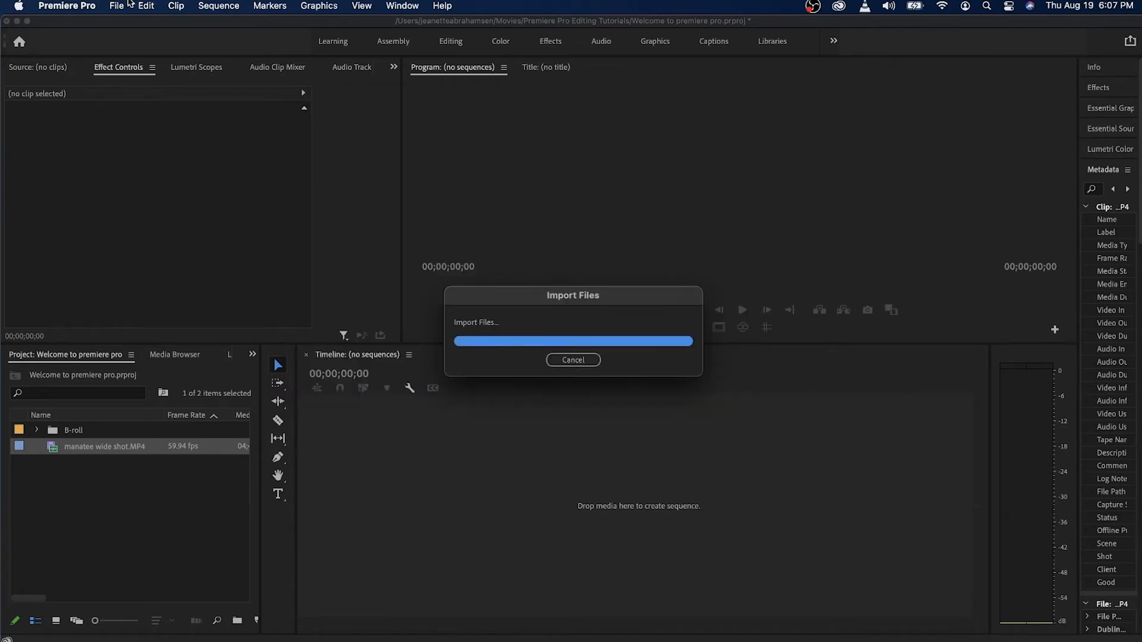
# Import the 1920x 1080 interview MP4 from the Interviews folder inside Premiere Pro Editing Tutorials.
pyautogui.click(114, 5)
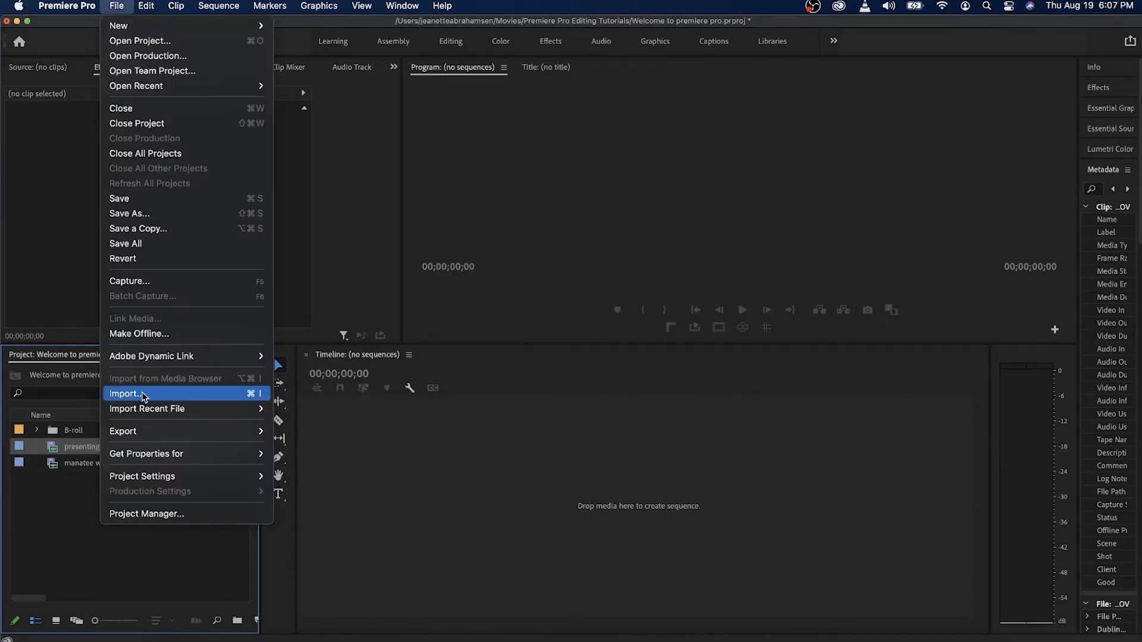
pyautogui.click(144, 395)
pyautogui.click(582, 118)
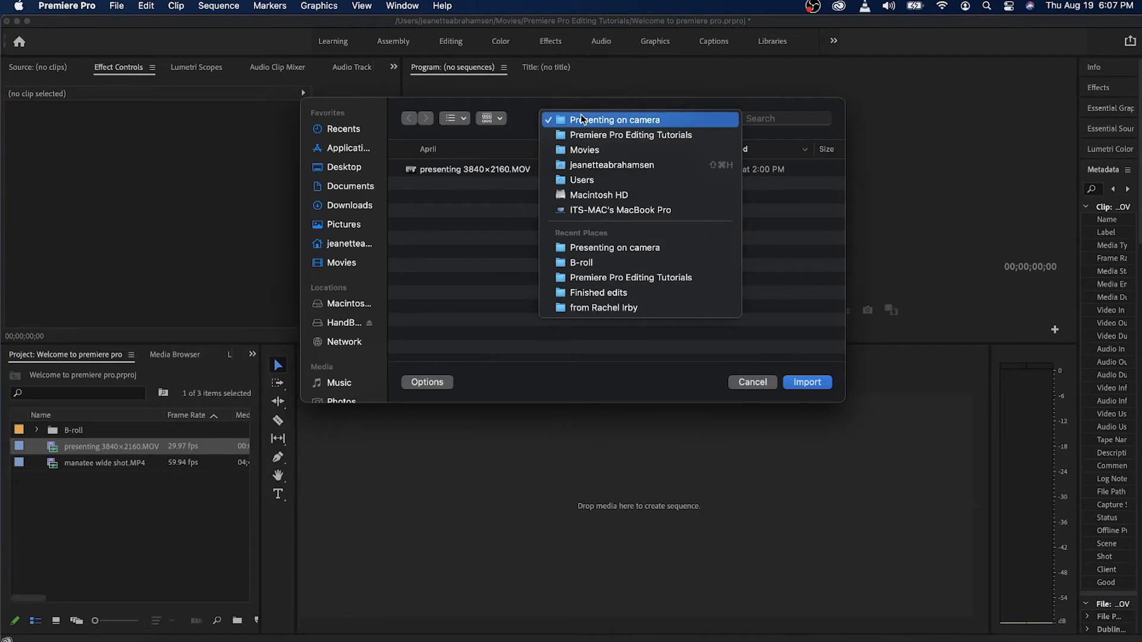
pyautogui.click(595, 135)
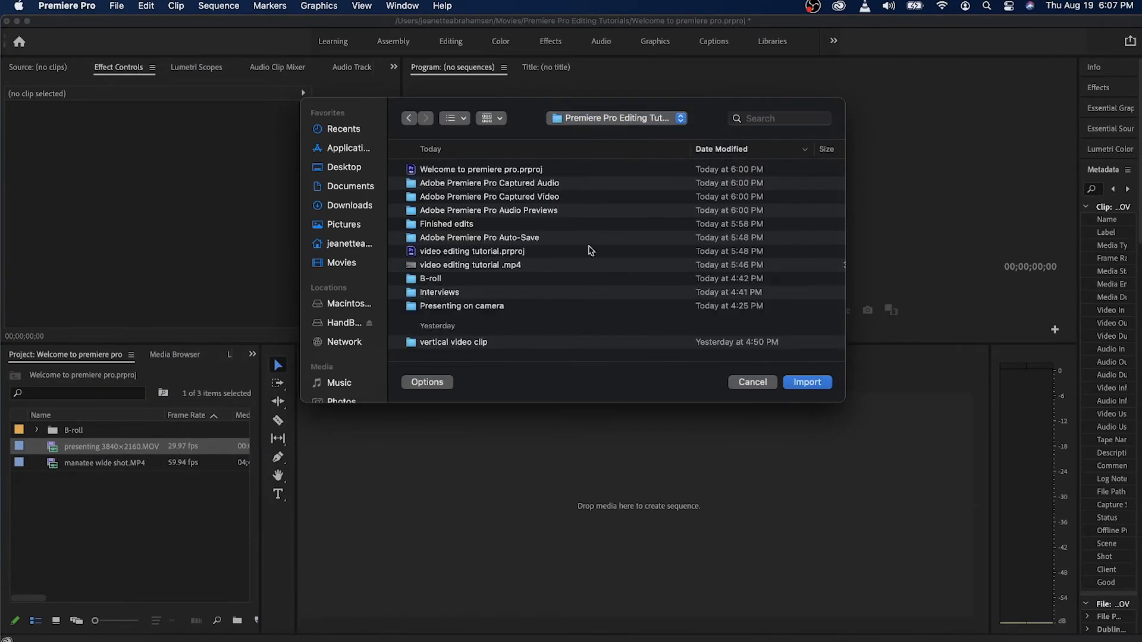
pyautogui.doubleClick(453, 292)
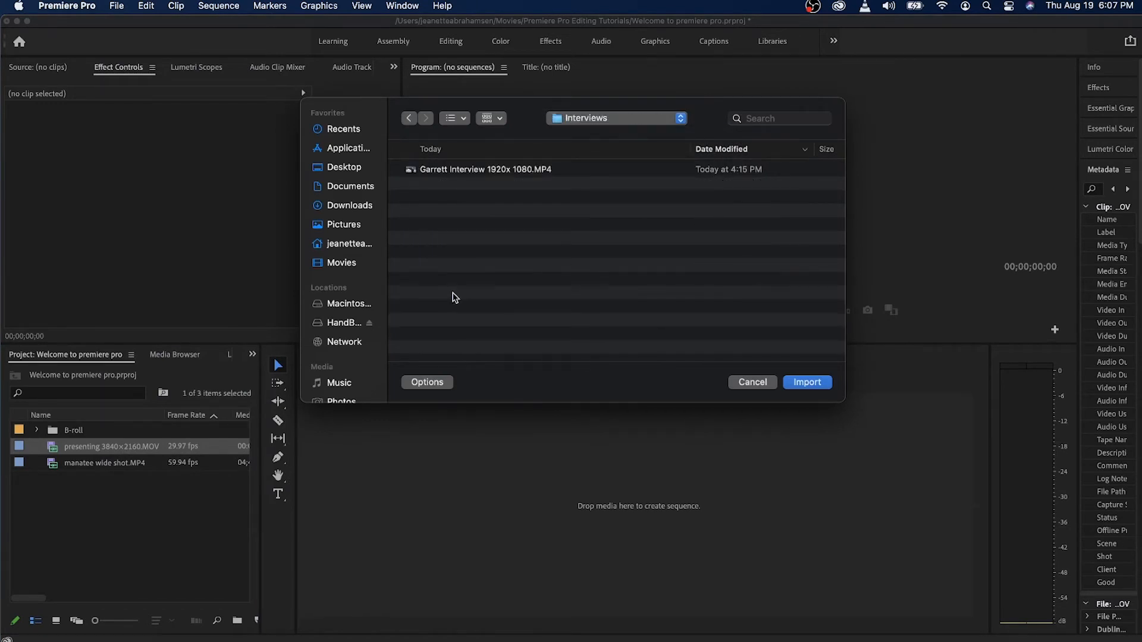
pyautogui.click(488, 173)
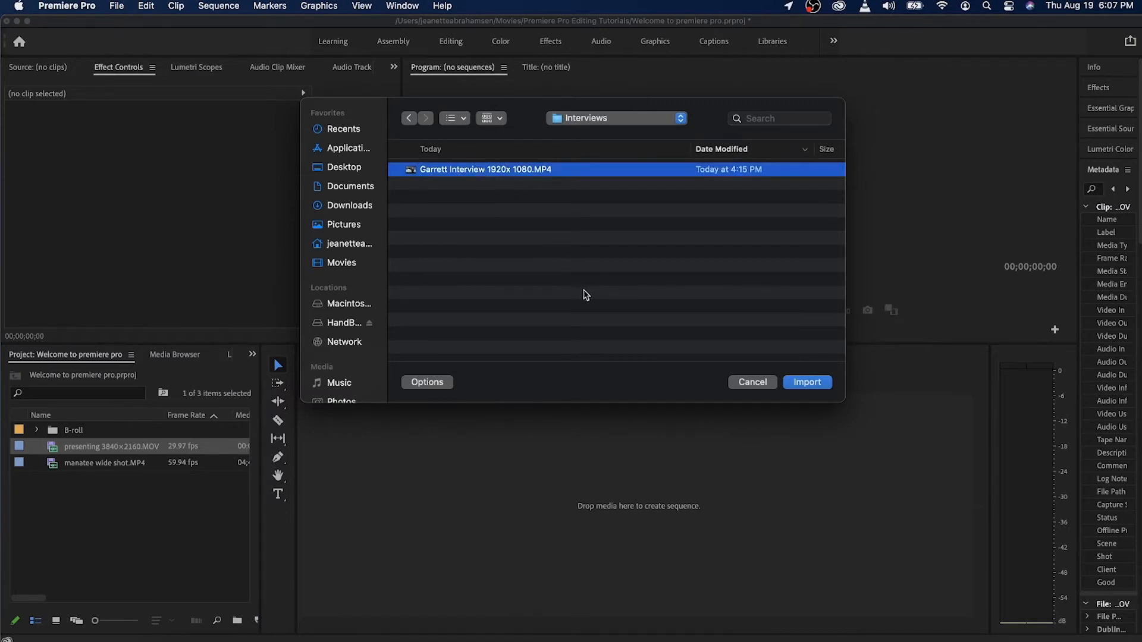
pyautogui.click(804, 382)
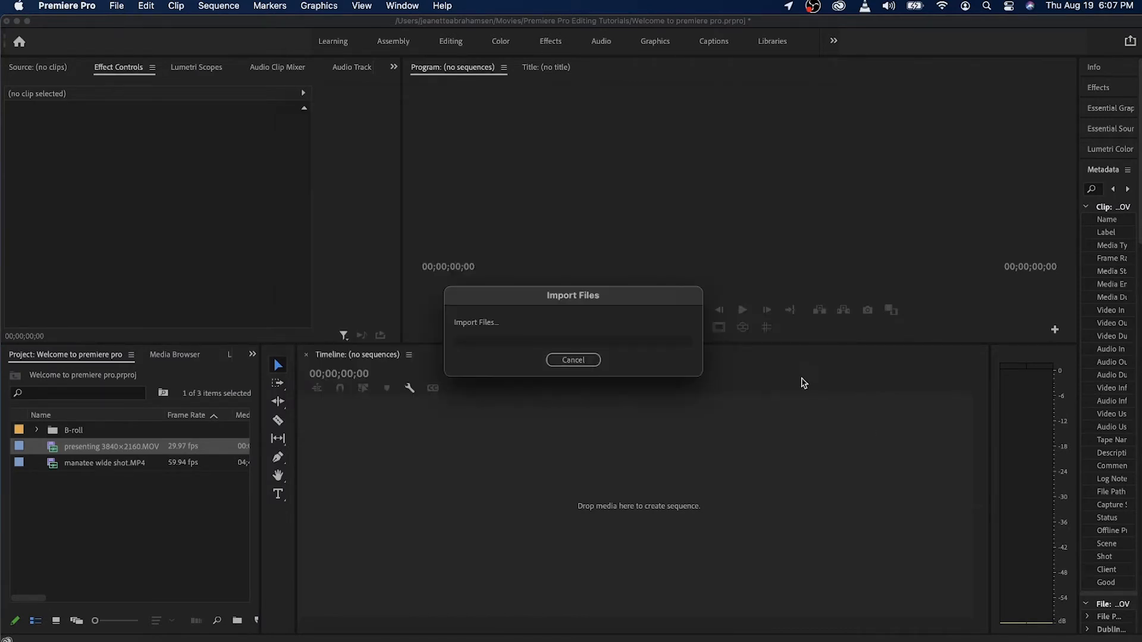
# Widen the project area and its Name column to show full clip names, and select presenting 3840×2160.MOV.
pyautogui.moveTo(260, 454); pyautogui.dragTo(333, 459)
pyautogui.moveTo(165, 414); pyautogui.dragTo(223, 421)
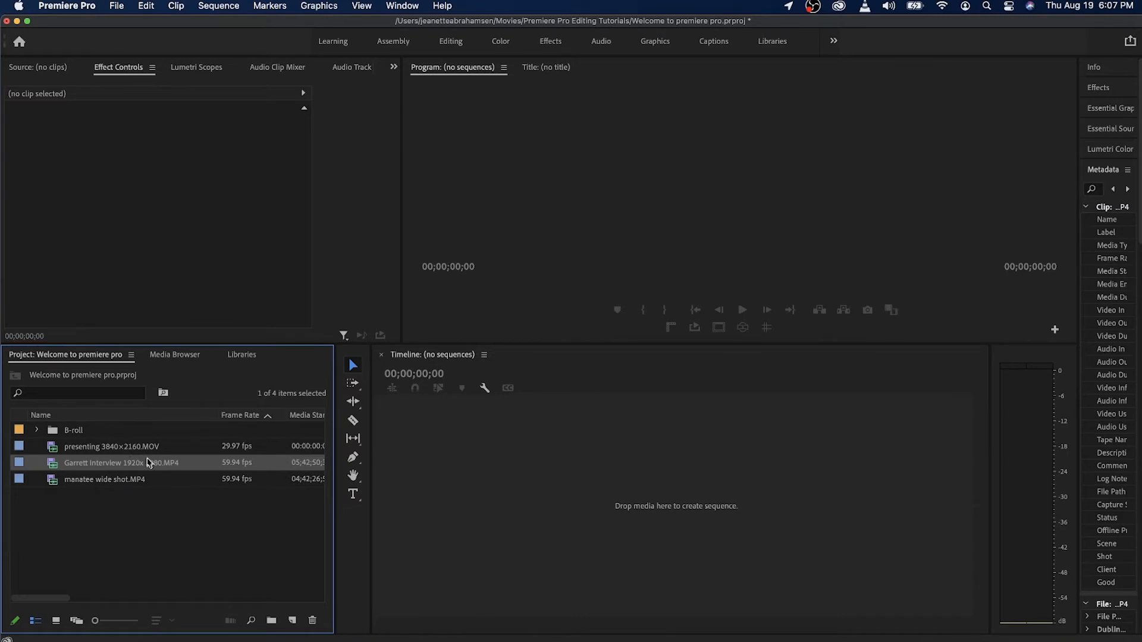
pyautogui.moveTo(158, 474)
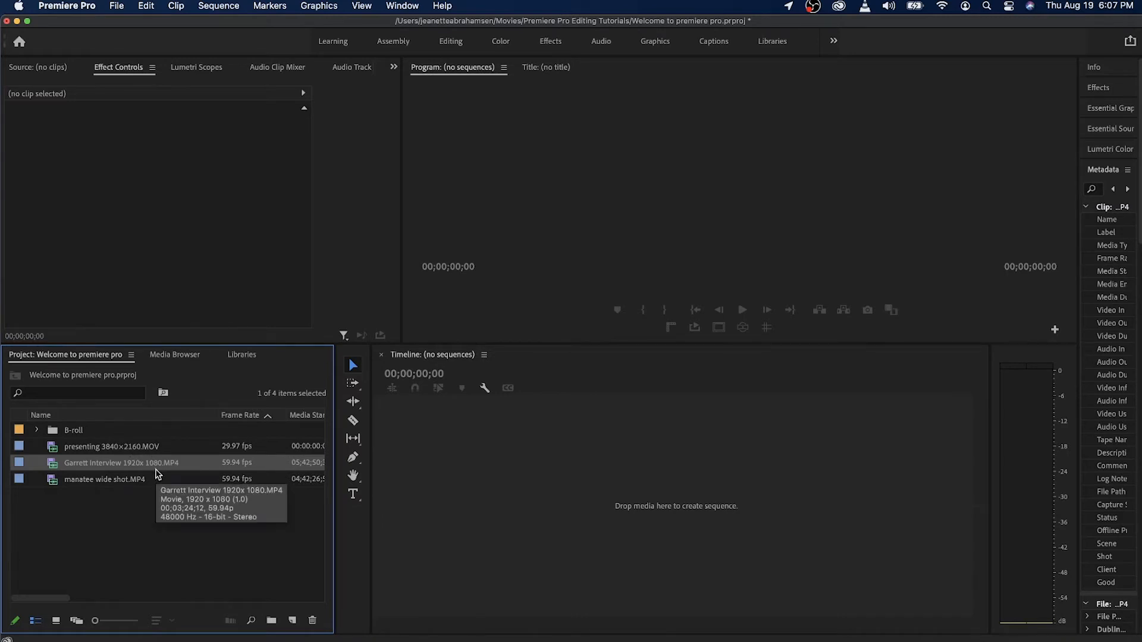
pyautogui.click(116, 449)
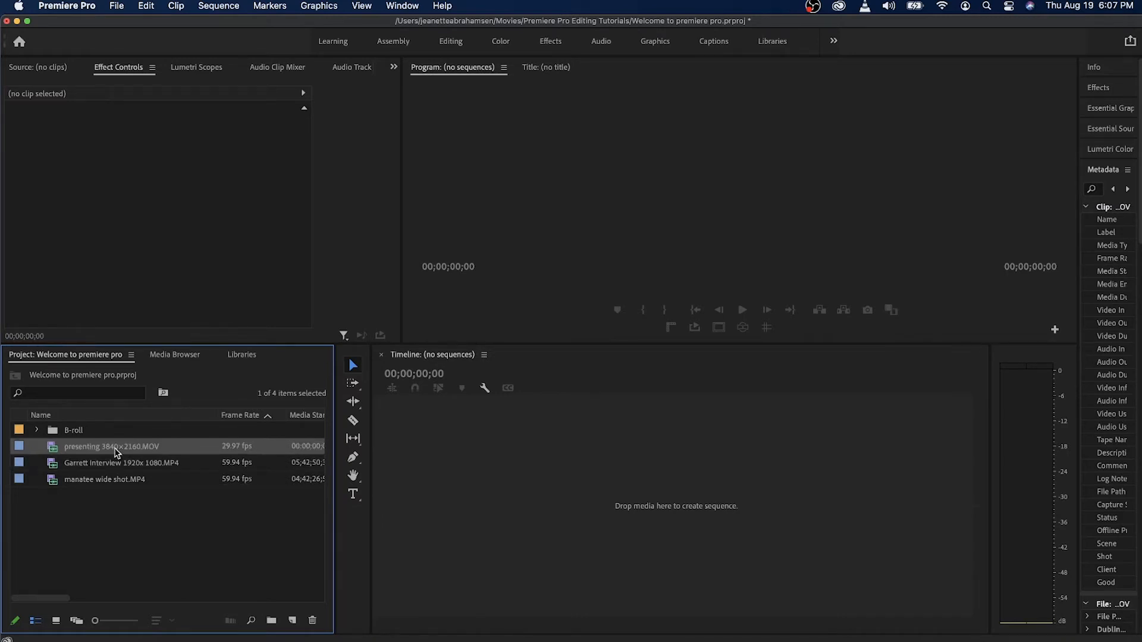
# Show the project items as enlarged thumbnails and create a sequence by placing the interview clip in the empty timeline.
pyautogui.click(57, 622)
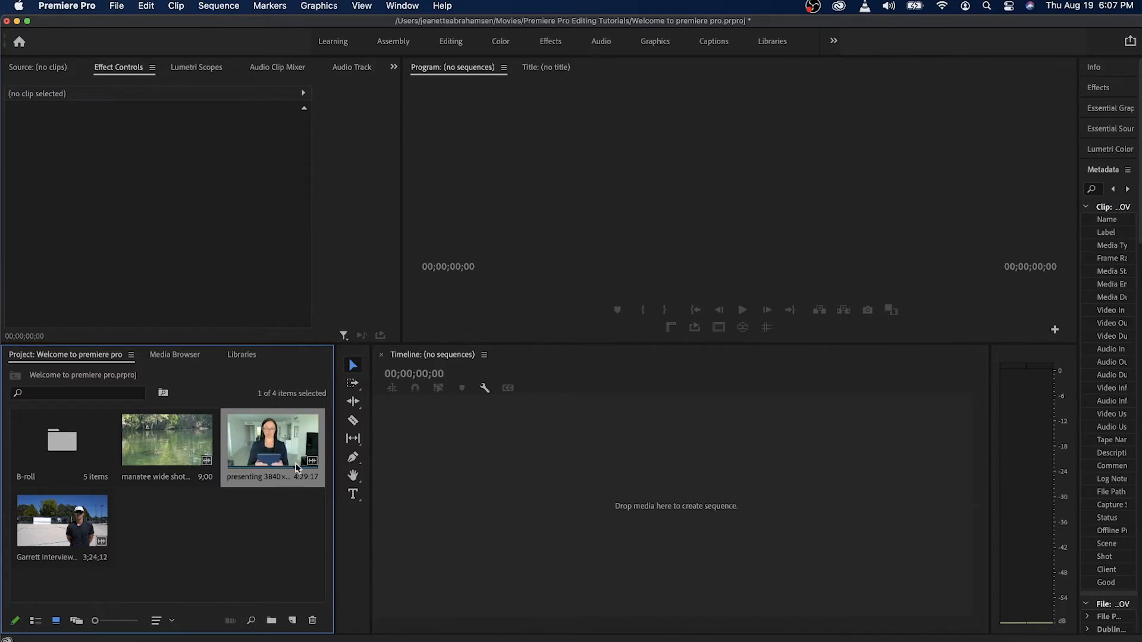
pyautogui.click(110, 622)
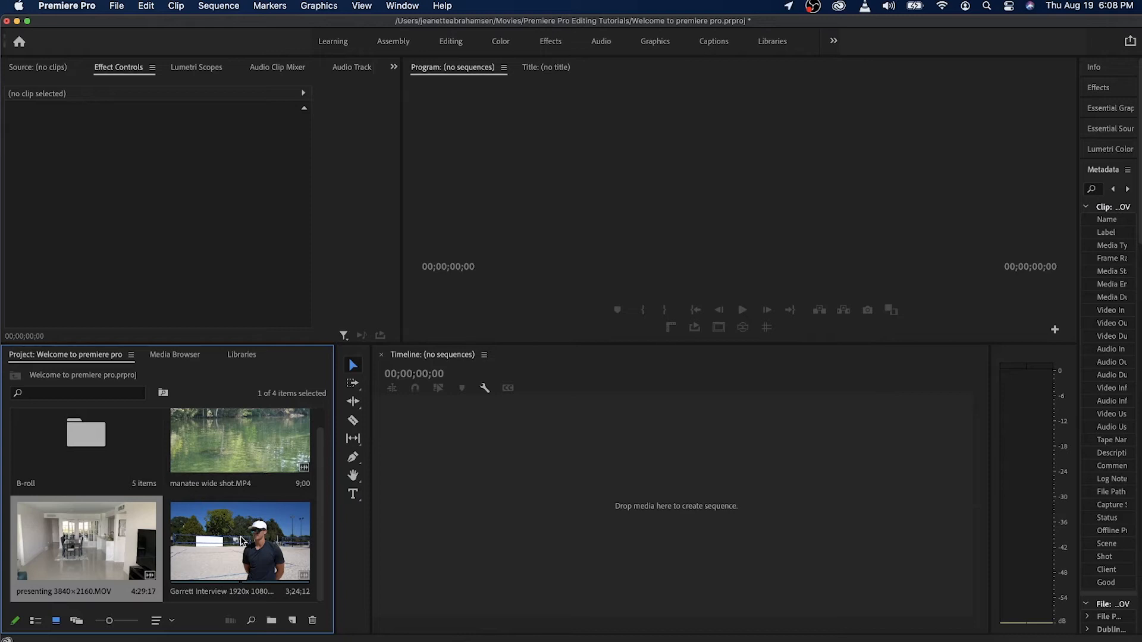
pyautogui.moveTo(274, 550); pyautogui.dragTo(609, 509)
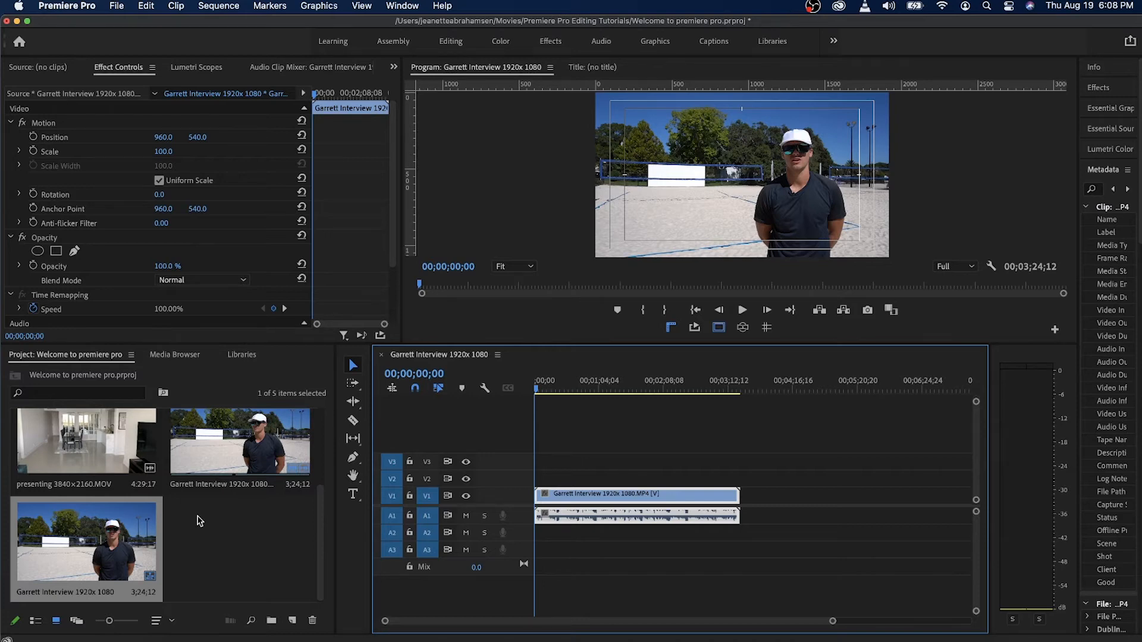
# Create a new empty sequence from the AVCHD 1080i30 (60i) preset, keeping the default name Sequence 01.
pyautogui.click(116, 6)
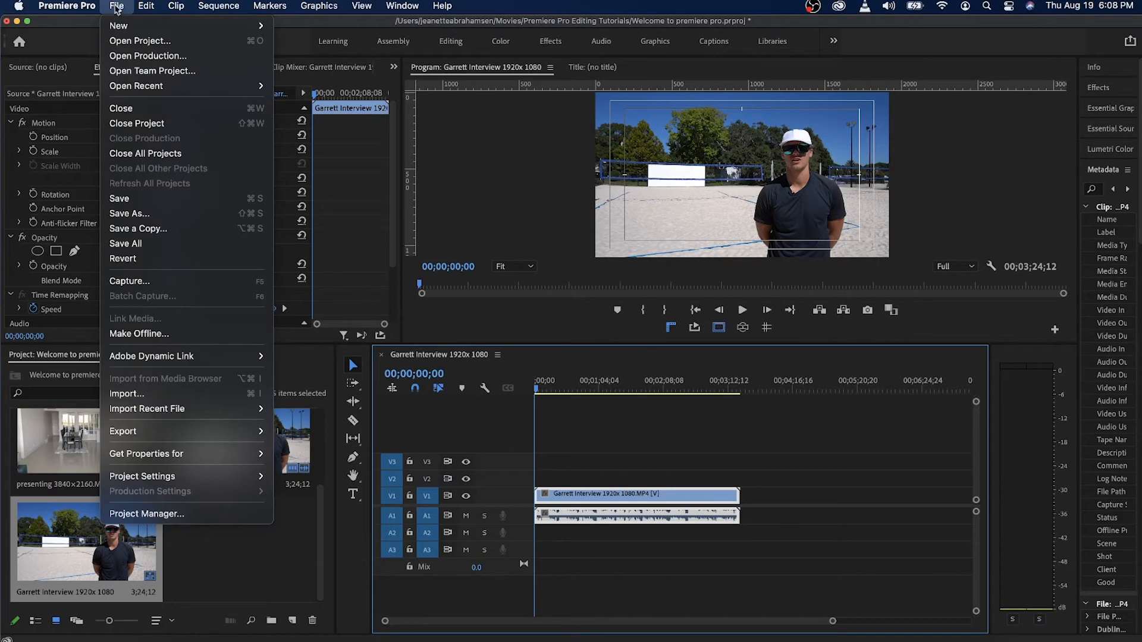
pyautogui.moveTo(119, 27)
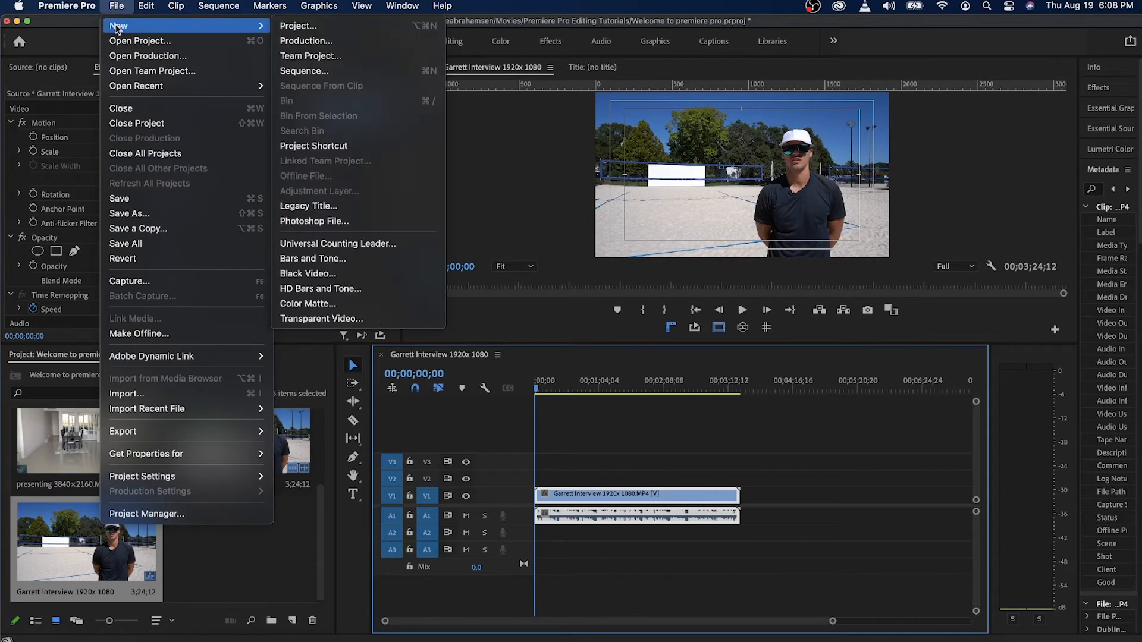
pyautogui.click(310, 77)
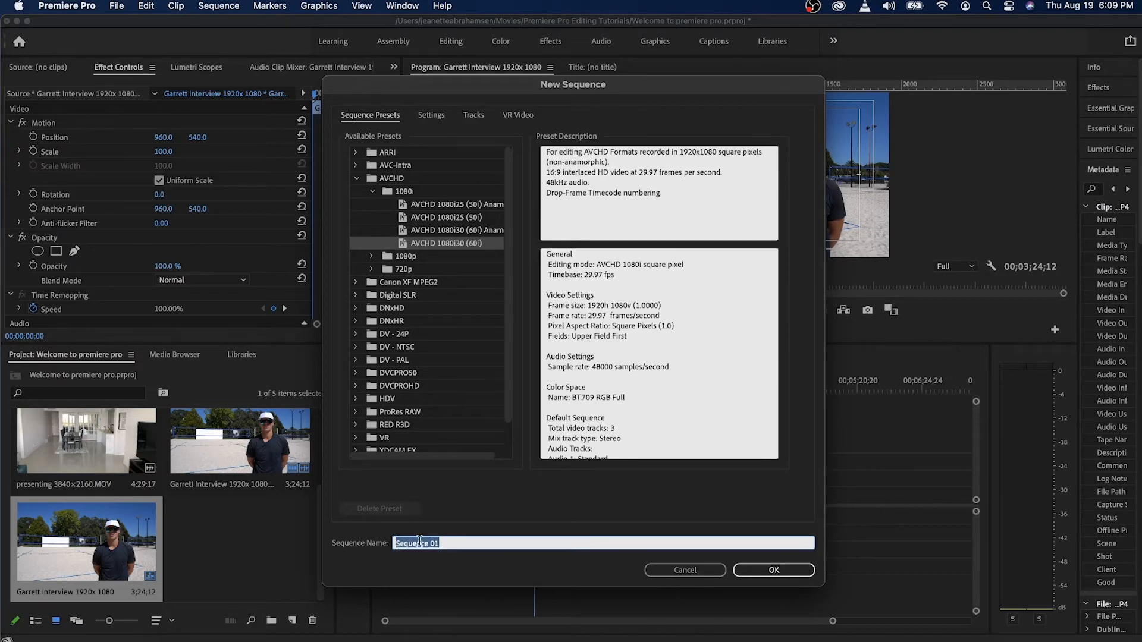
pyautogui.click(770, 571)
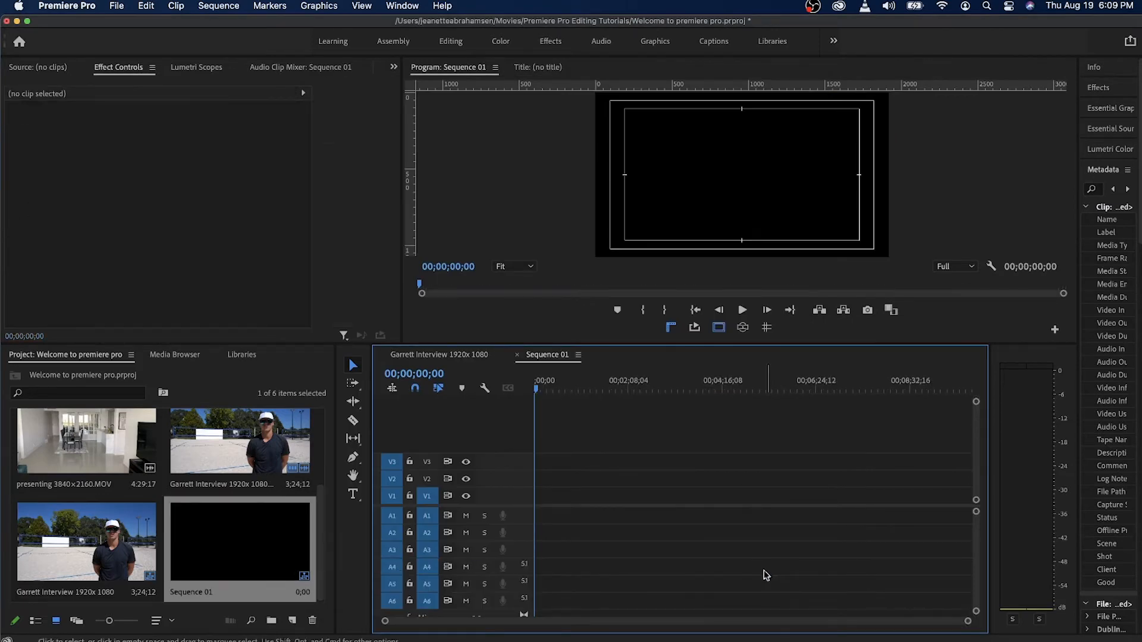
# Return the project items to list view and rename Sequence 01 as "rename the sequence".
pyautogui.click(35, 620)
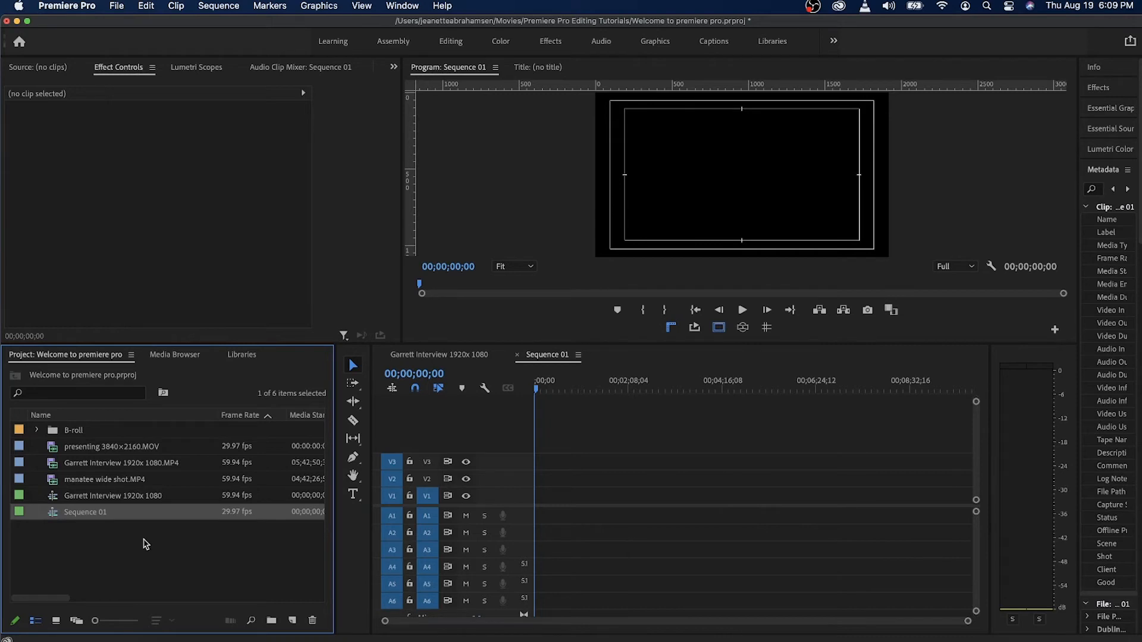
pyautogui.click(145, 544)
pyautogui.click(84, 515)
pyautogui.click(80, 513)
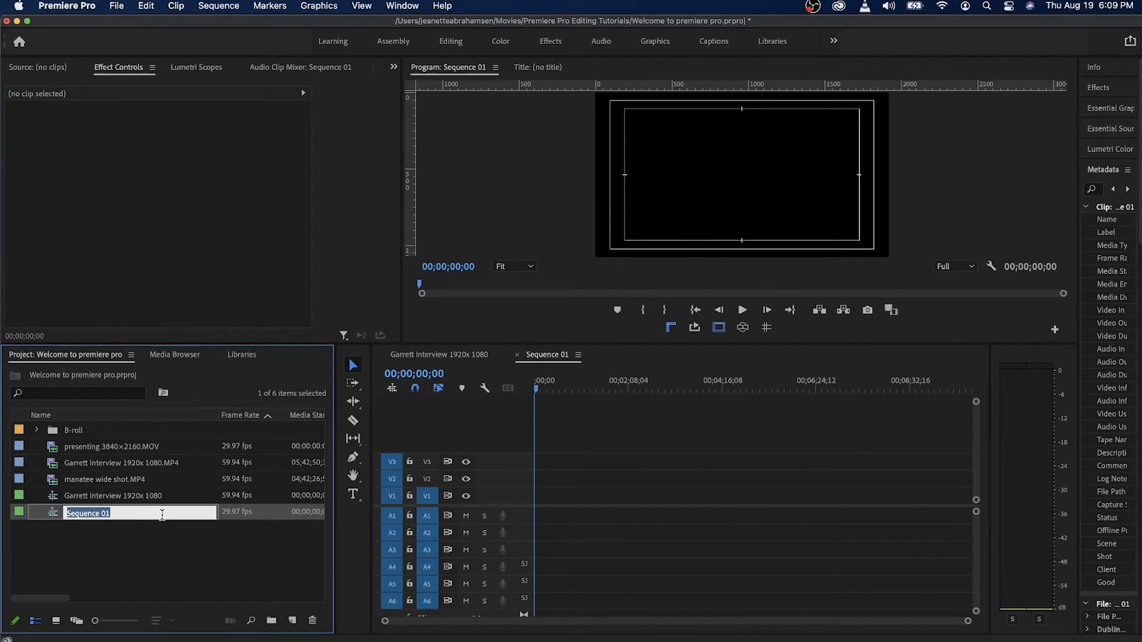
pyautogui.write('rem')
pyautogui.write('ame the se')
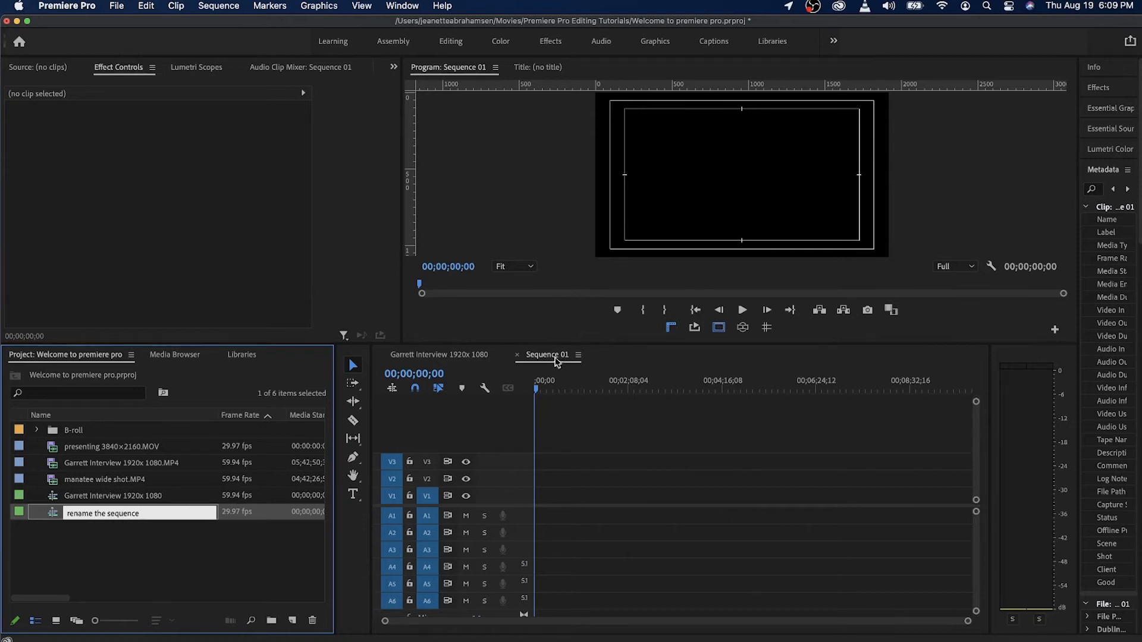
pyautogui.click(213, 597)
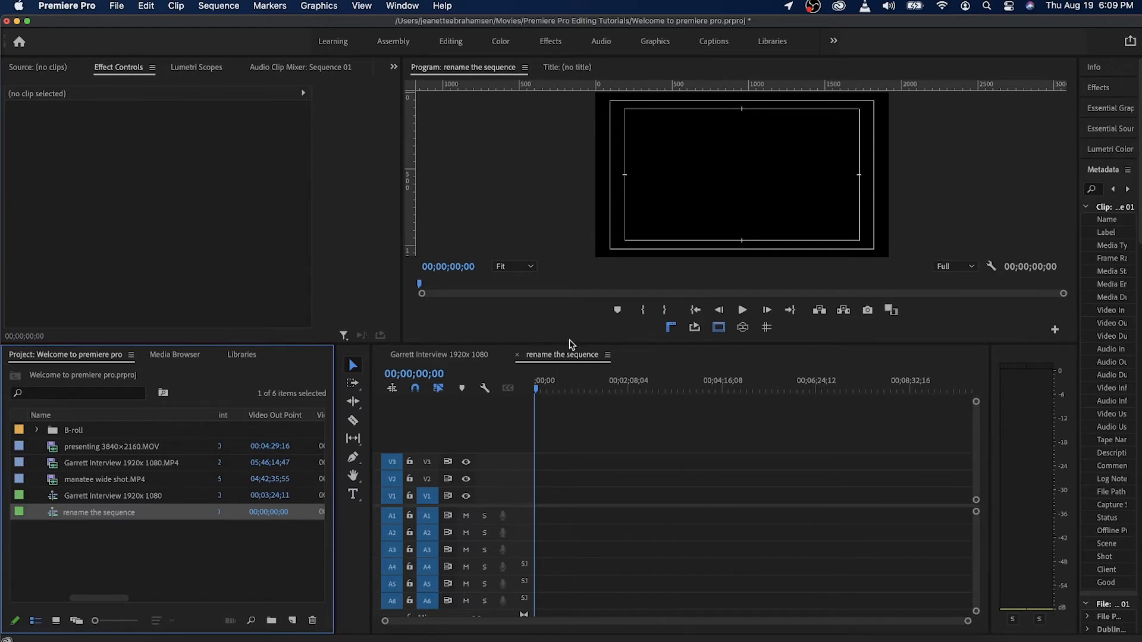
# Select the interview sequence in the project and close the empty "rename the sequence" timeline.
pyautogui.click(131, 497)
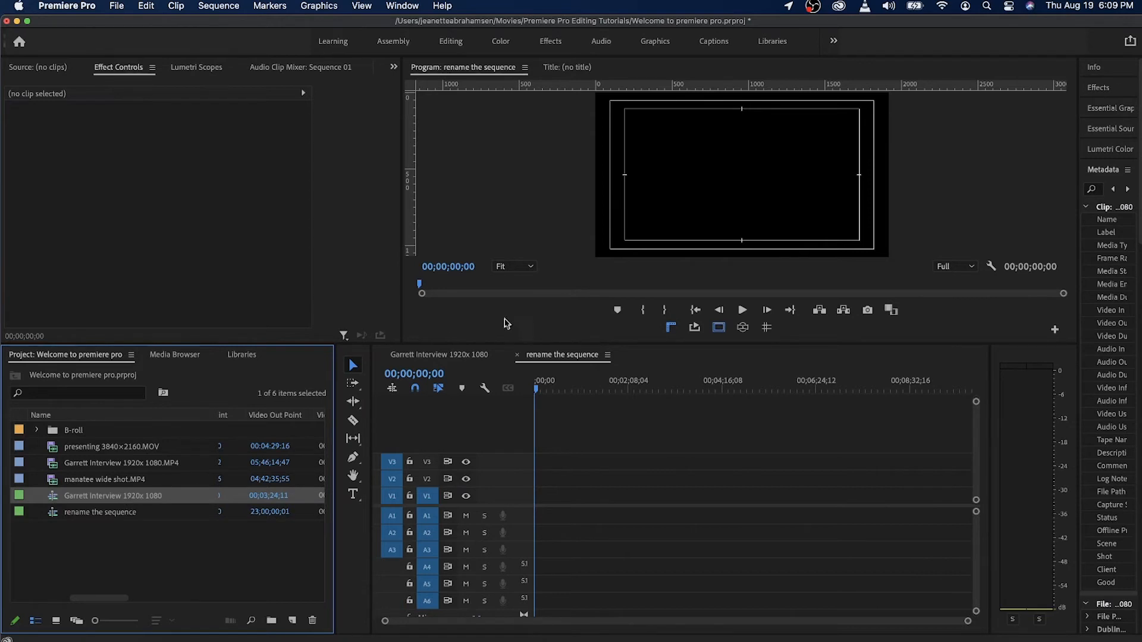
pyautogui.click(516, 355)
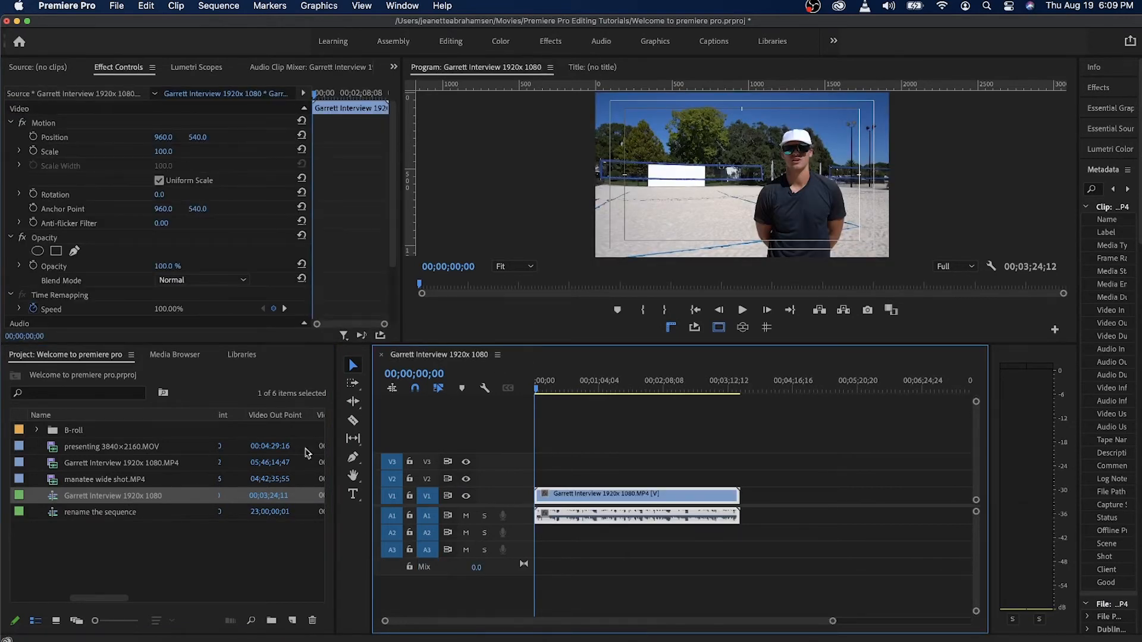
# Delete the "rename the sequence" sequence from the project and select the interview sequence.
pyautogui.click(136, 513)
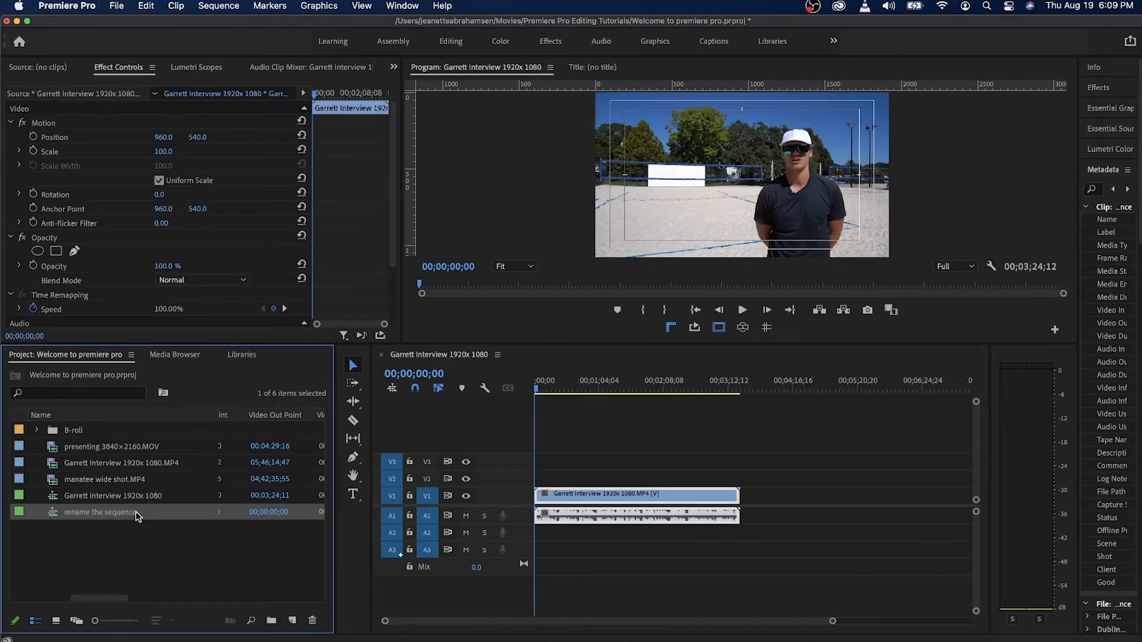
pyautogui.click(314, 623)
pyautogui.click(169, 497)
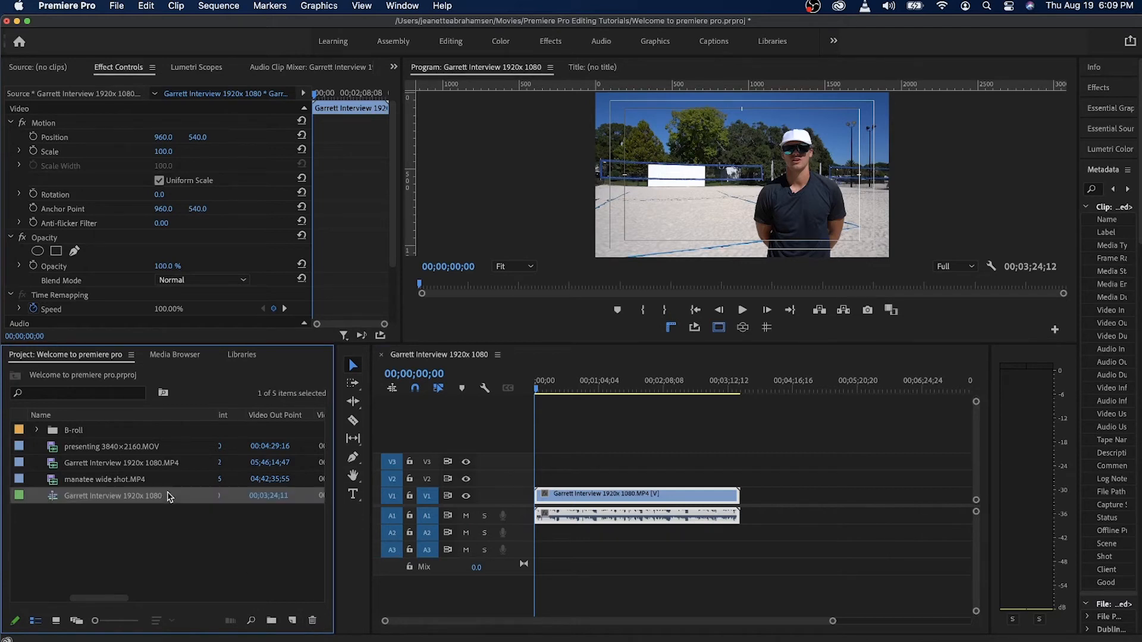
# Review the interview sequence's settings, including timebase and frame size, and close them without changes.
pyautogui.click(603, 387)
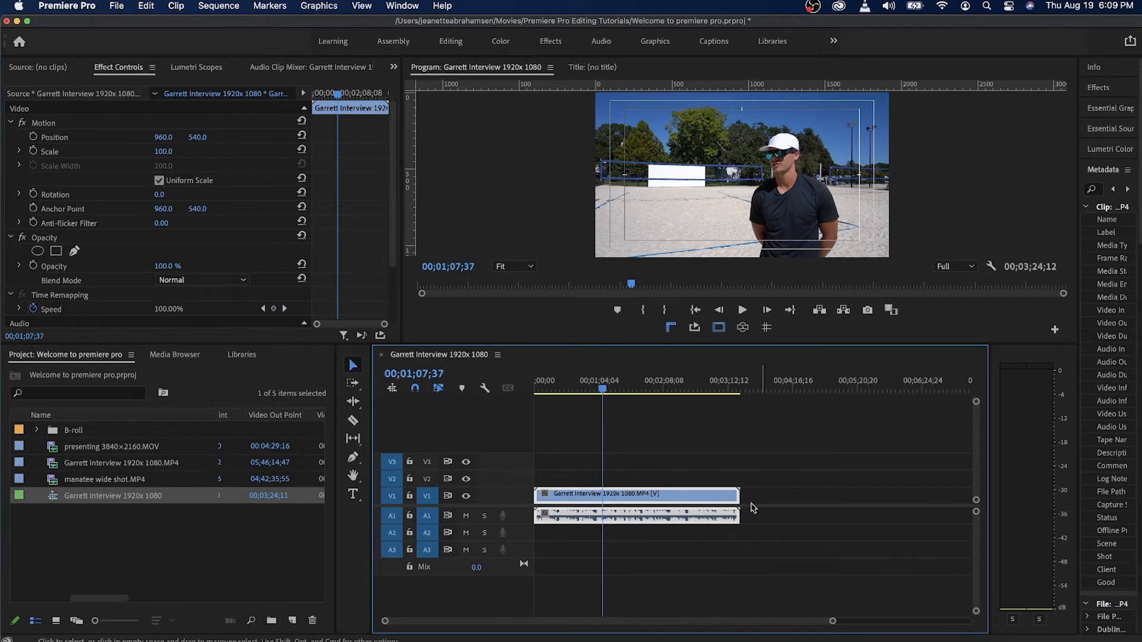
pyautogui.click(207, 4)
pyautogui.click(207, 5)
pyautogui.click(207, 4)
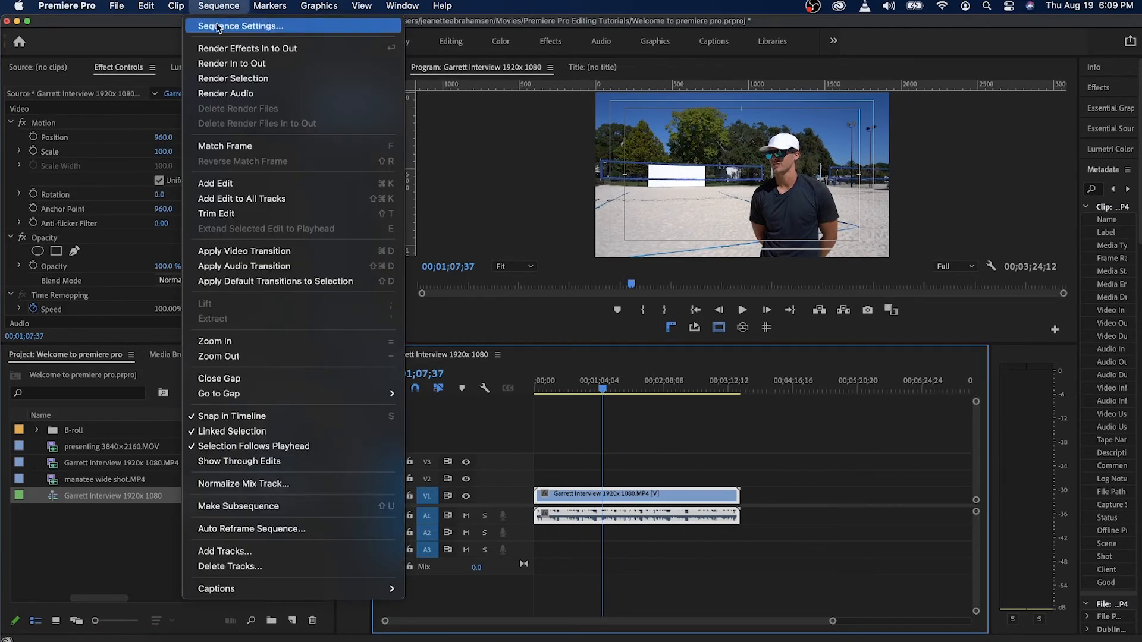
pyautogui.click(219, 26)
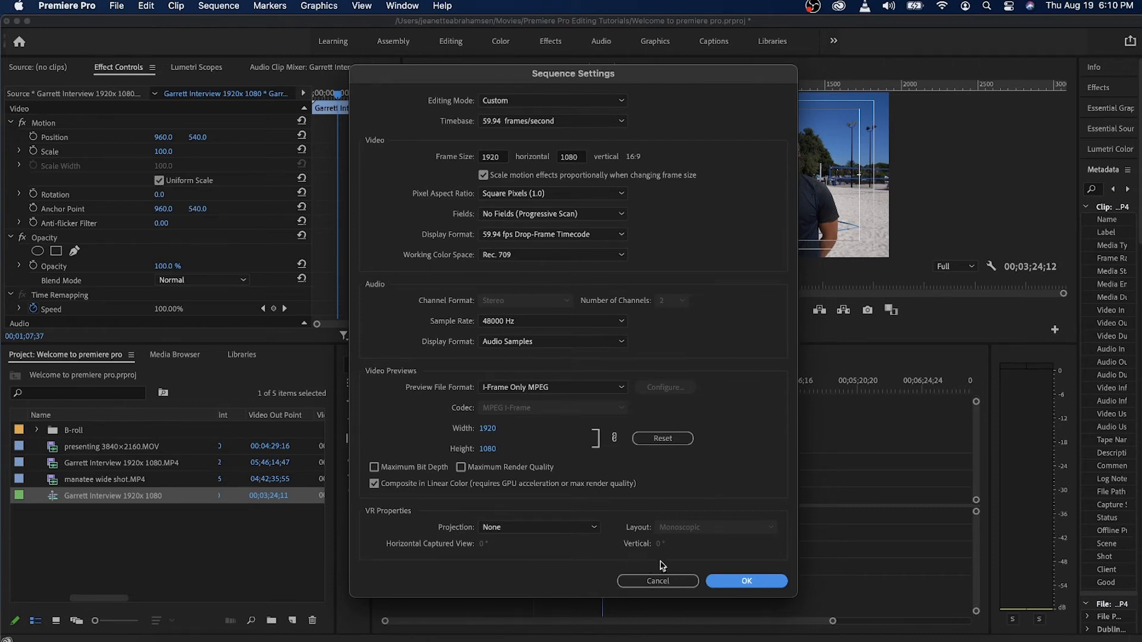
pyautogui.click(662, 583)
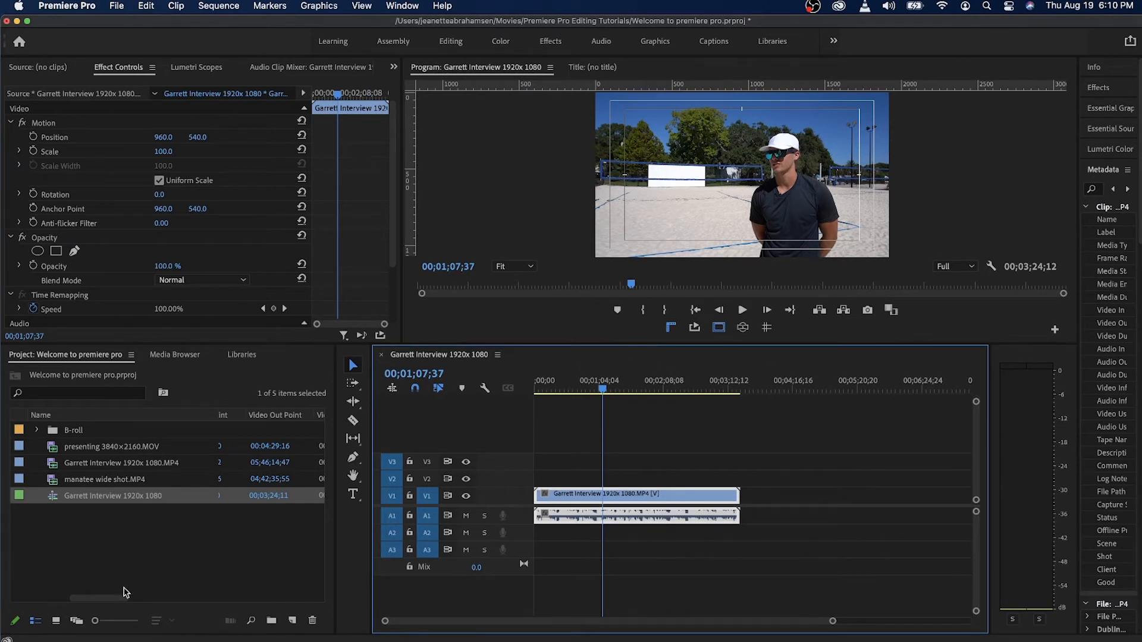
# Add presenting 3840×2160.MOV to V1 after the interview clip, leaving a small gap, and preview its framing.
pyautogui.moveTo(134, 452); pyautogui.dragTo(761, 494)
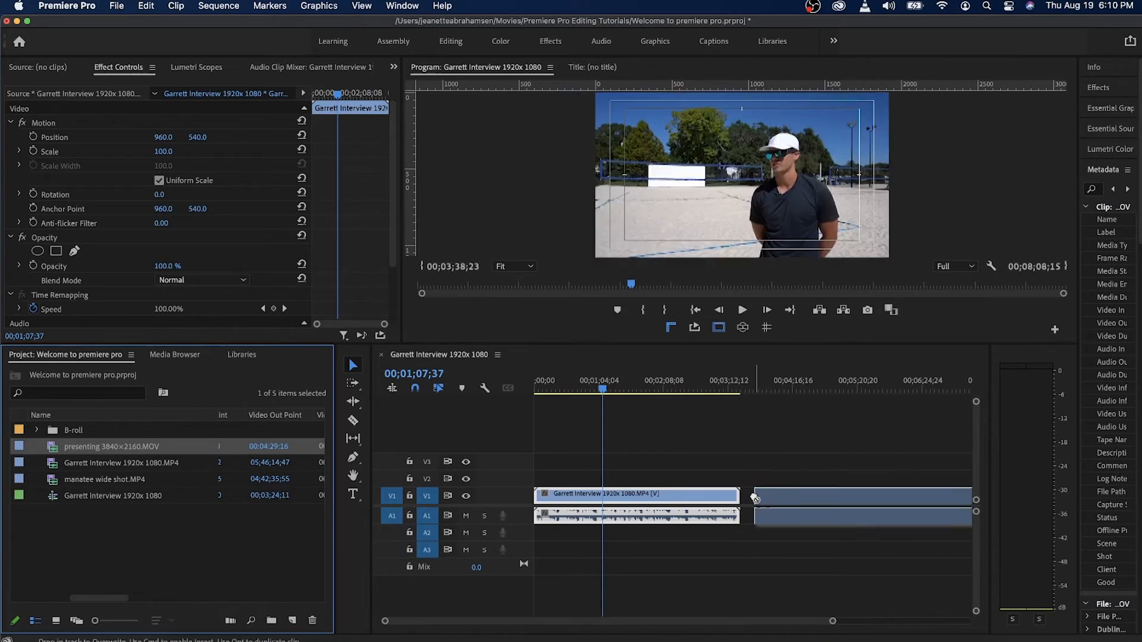
pyautogui.click(813, 381)
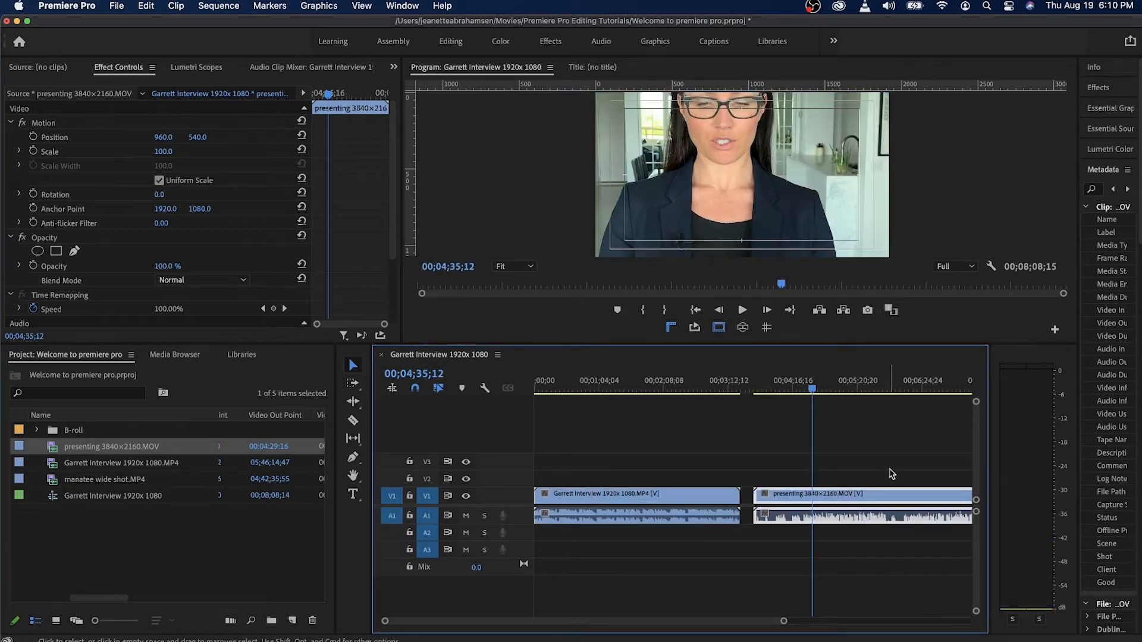
pyautogui.click(872, 392)
pyautogui.click(845, 391)
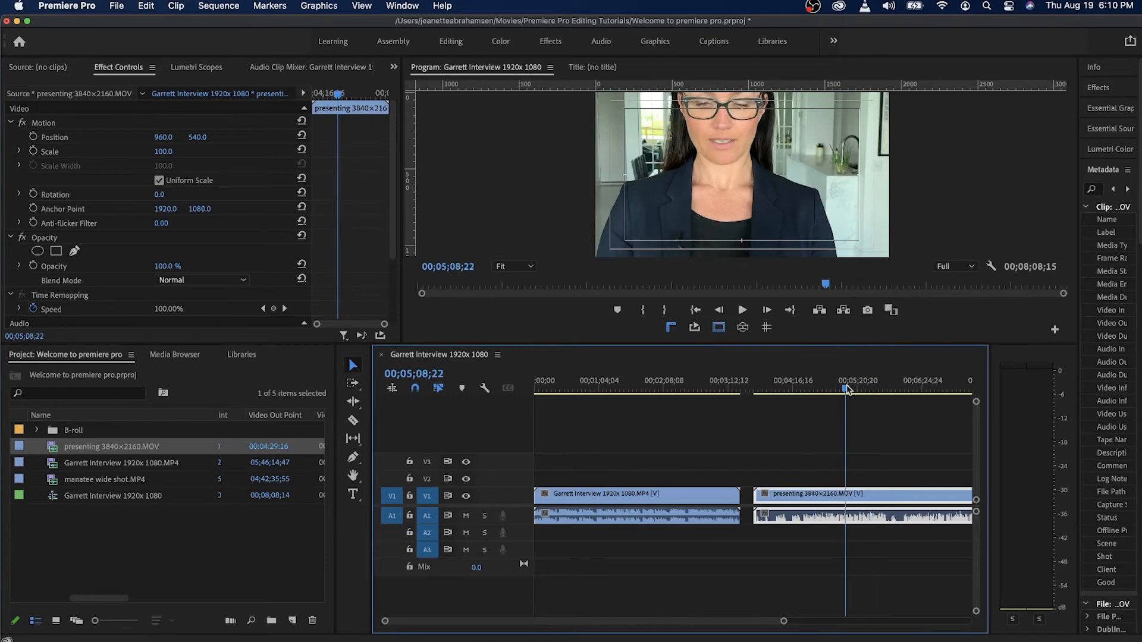
# Apply Scale to Frame Size to the presenting clip and compare its framing with the interview clip.
pyautogui.rightClick(815, 497)
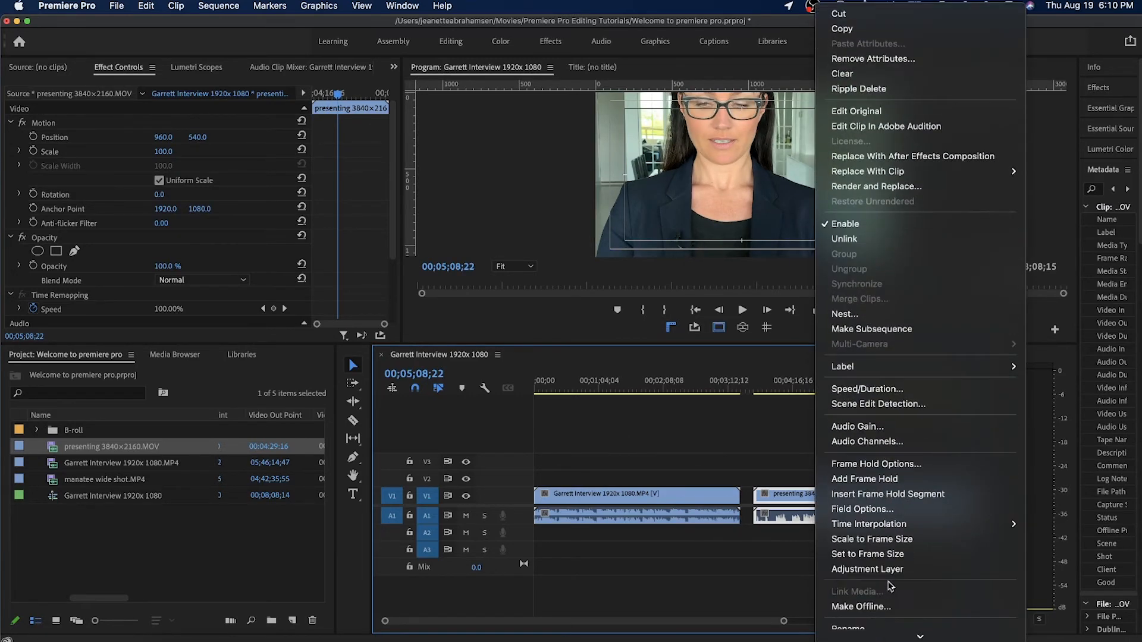
pyautogui.click(874, 540)
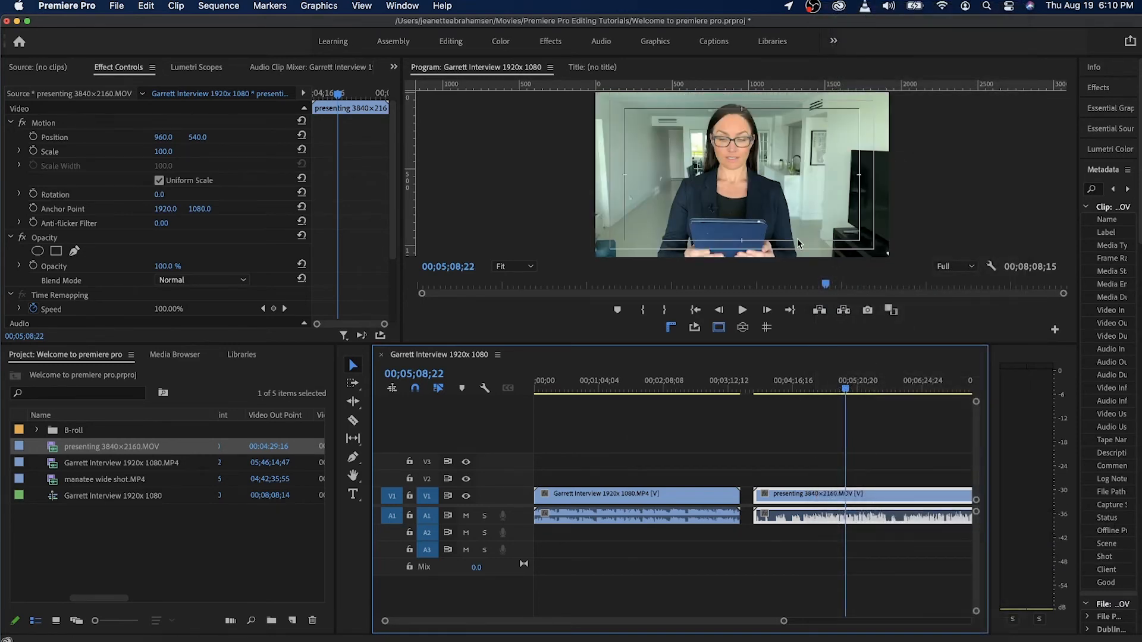
pyautogui.click(806, 381)
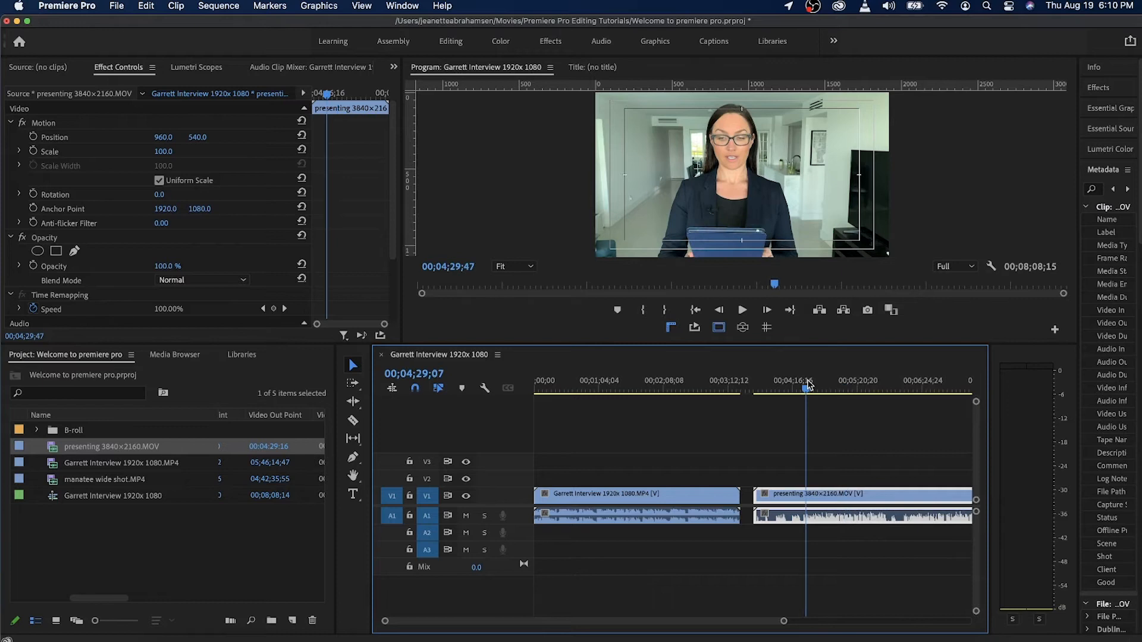
pyautogui.click(693, 386)
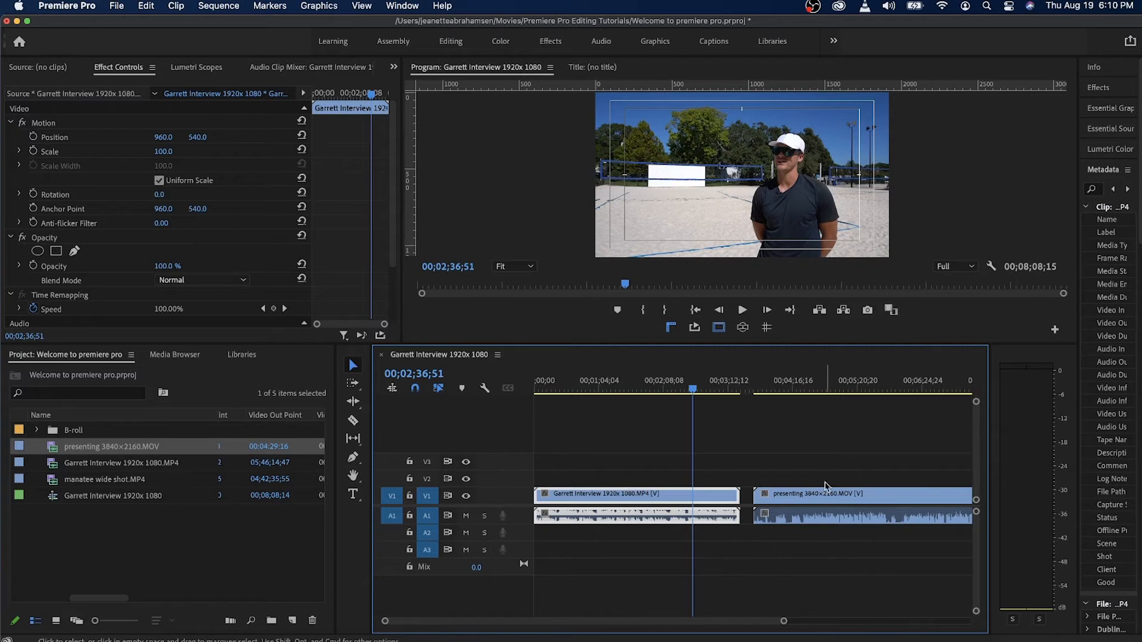
pyautogui.click(829, 374)
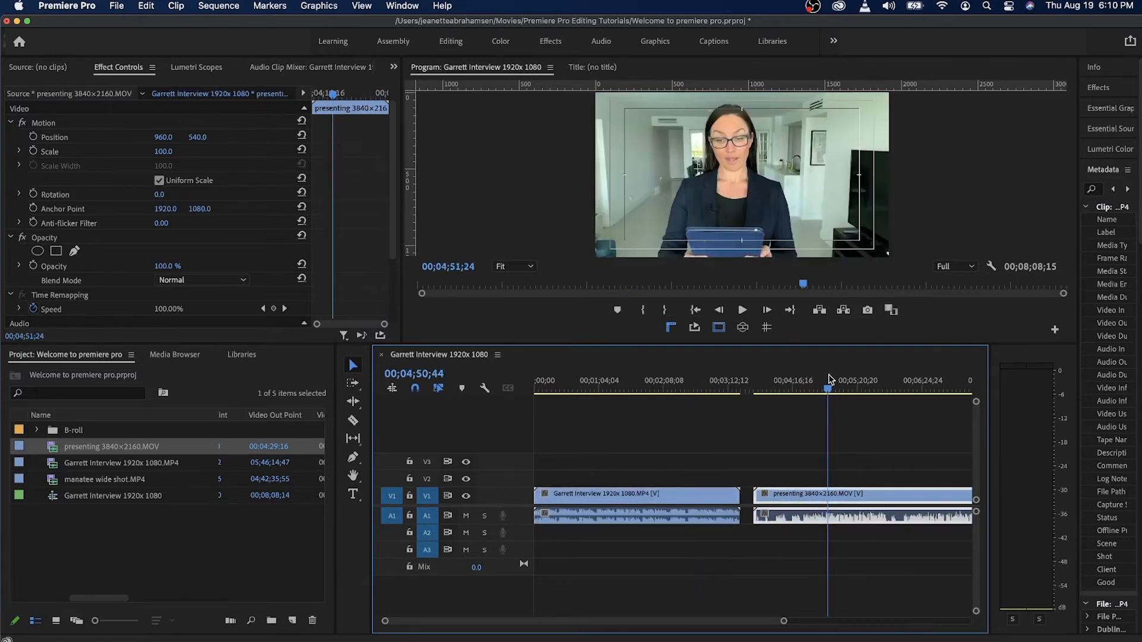
pyautogui.click(803, 378)
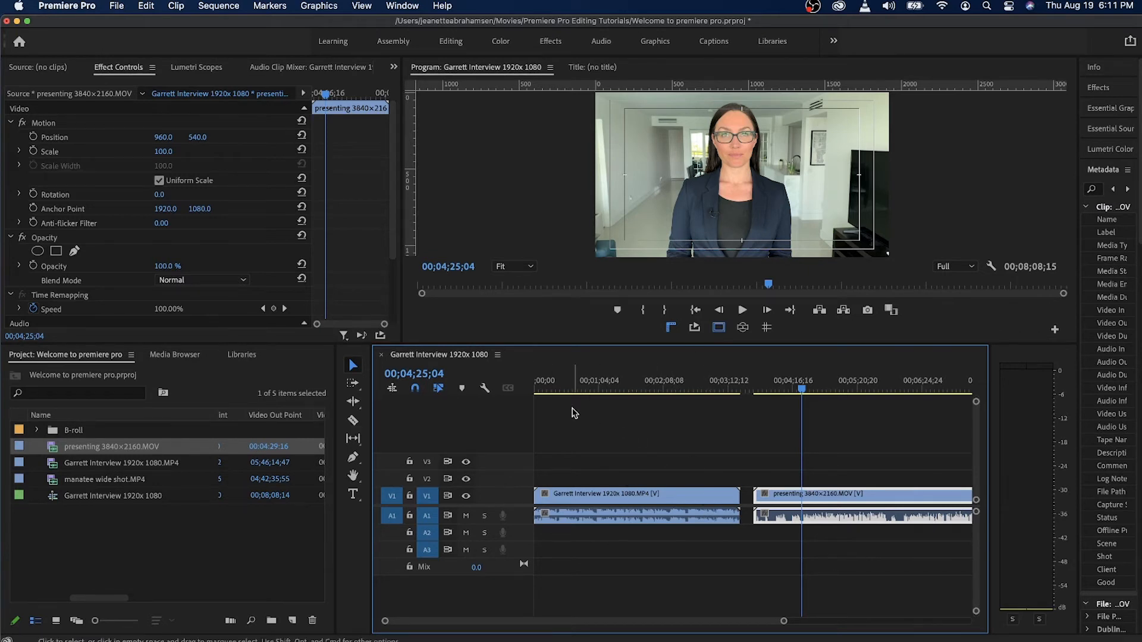
# Close the interview timeline and create a sequence by placing presenting 3840×2160.MOV in the empty timeline.
pyautogui.click(382, 355)
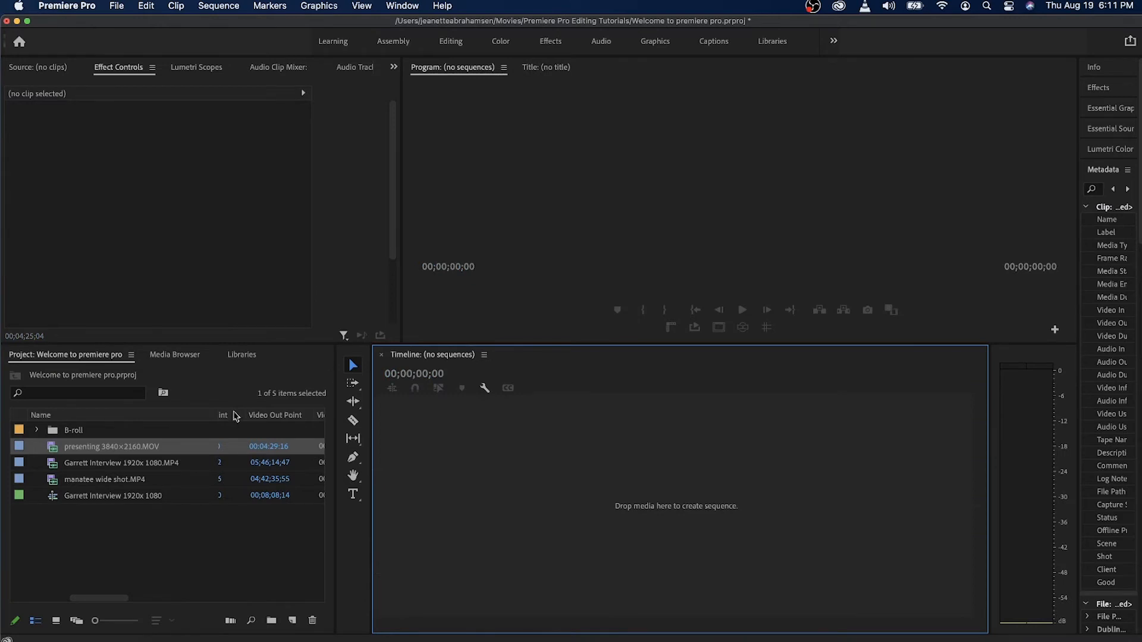
pyautogui.click(99, 448)
pyautogui.moveTo(99, 449); pyautogui.dragTo(688, 518)
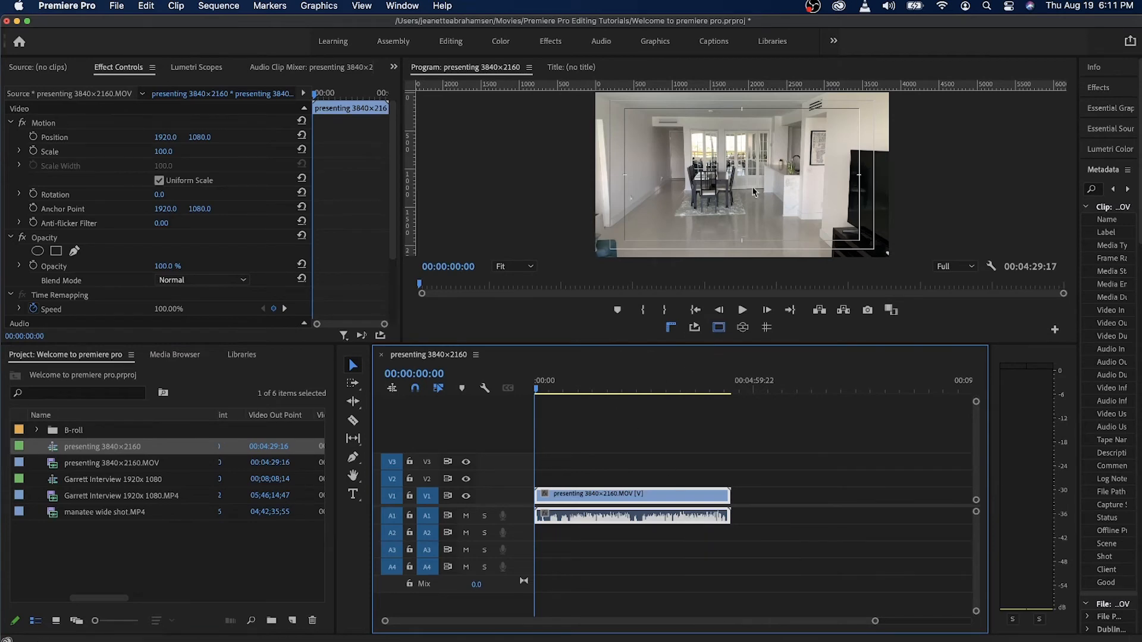
# Preview the presenting clip and review its sequence's timebase and frame size settings, leaving them unchanged.
pyautogui.click(574, 384)
pyautogui.moveTo(603, 383); pyautogui.dragTo(653, 390)
pyautogui.click(219, 6)
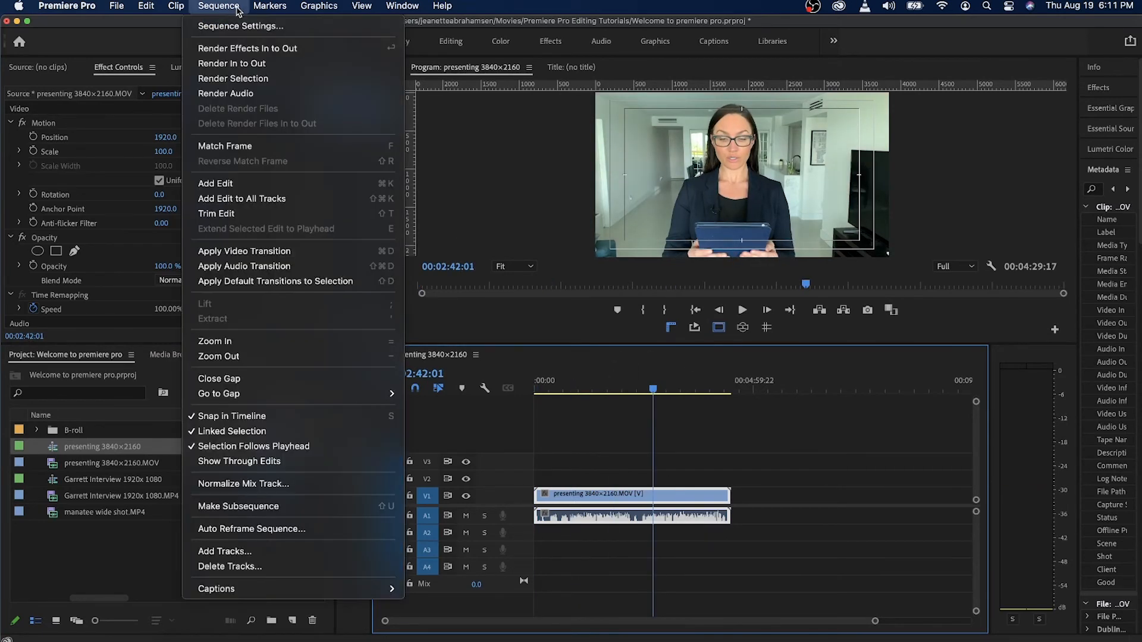
pyautogui.click(241, 26)
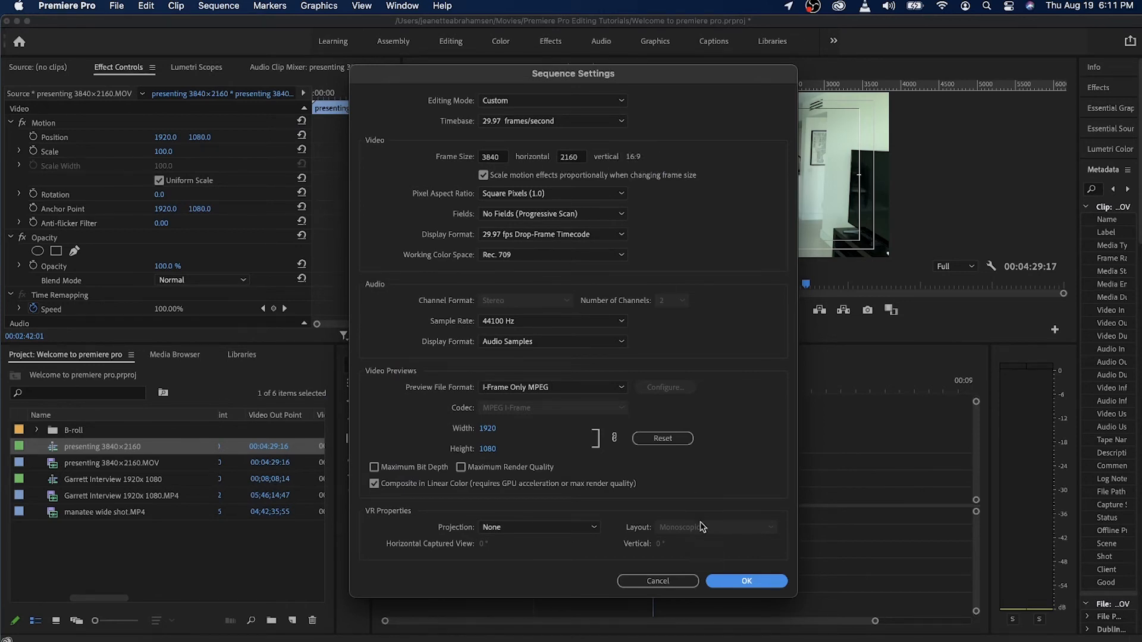
pyautogui.click(672, 587)
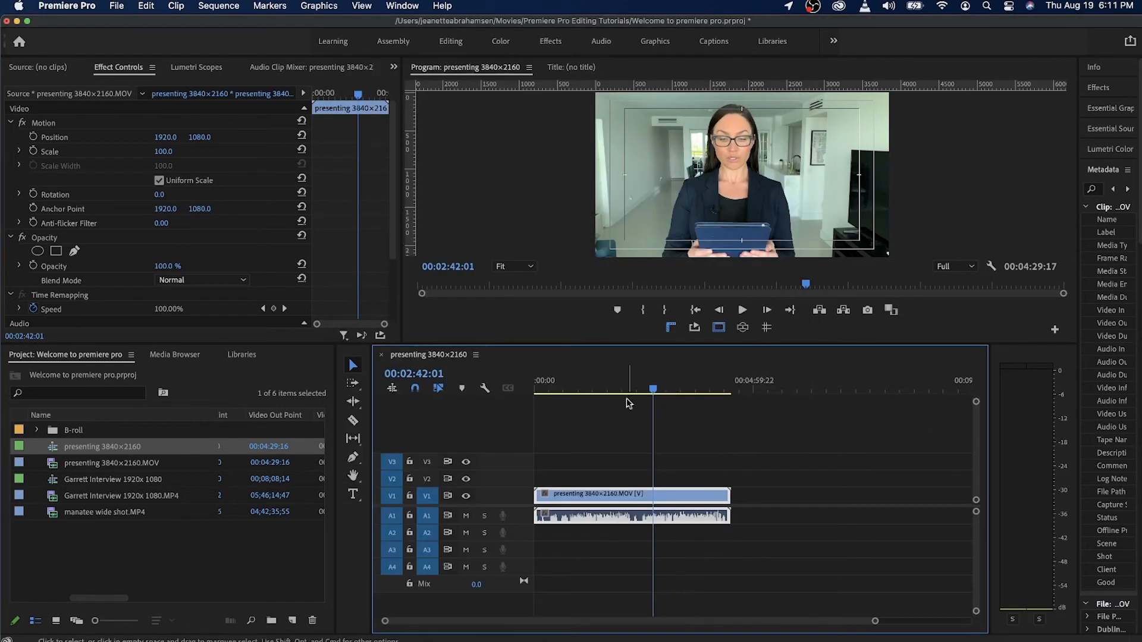
# Try placing the interview sequence over the presenting clip on V1, and undo the placement.
pyautogui.click(791, 385)
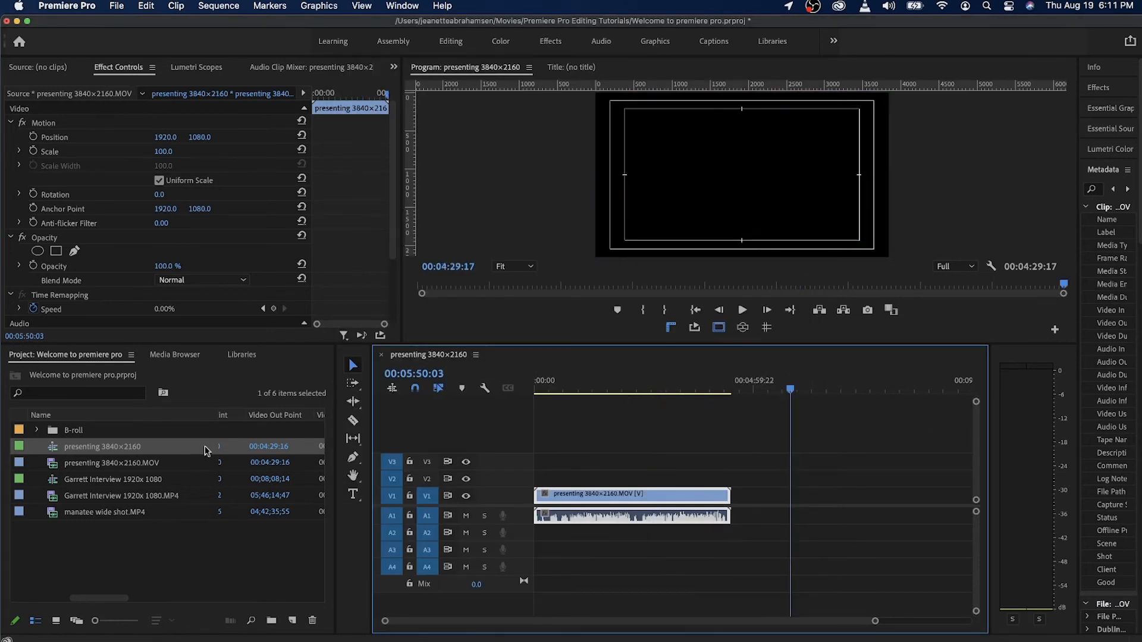
pyautogui.click(114, 484)
pyautogui.moveTo(114, 484); pyautogui.dragTo(688, 495)
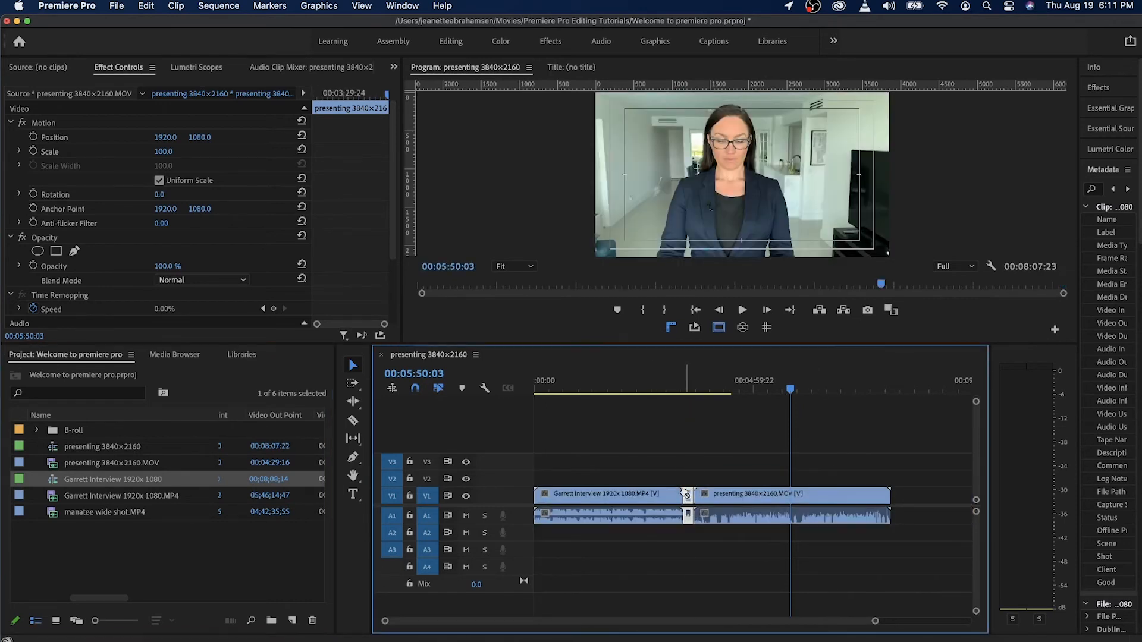
pyautogui.press('super+z')
# Add the interview sequence to V1 after the presenting clip, leaving a gap, and preview the interview footage.
pyautogui.click(160, 529)
pyautogui.click(137, 479)
pyautogui.moveTo(171, 483); pyautogui.dragTo(943, 519)
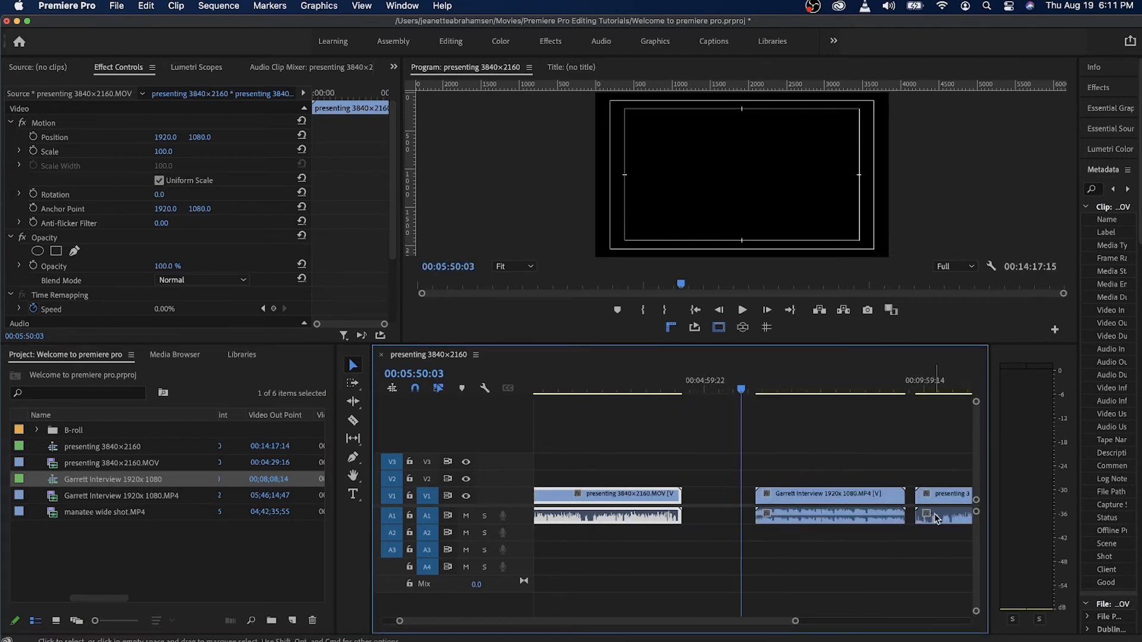
pyautogui.click(895, 543)
pyautogui.click(814, 384)
pyautogui.moveTo(813, 384); pyautogui.dragTo(811, 387)
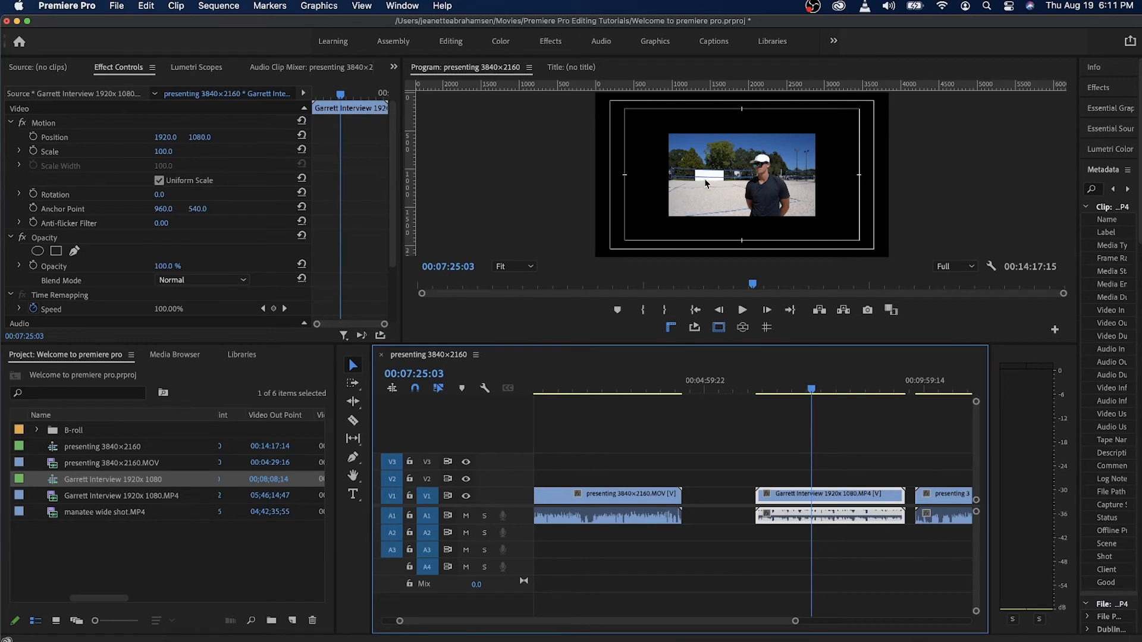
# Compare both clips' framing, try enlarging the interview clip by hand to 199.5% scale, and undo the resize.
pyautogui.click(625, 381)
pyautogui.click(656, 381)
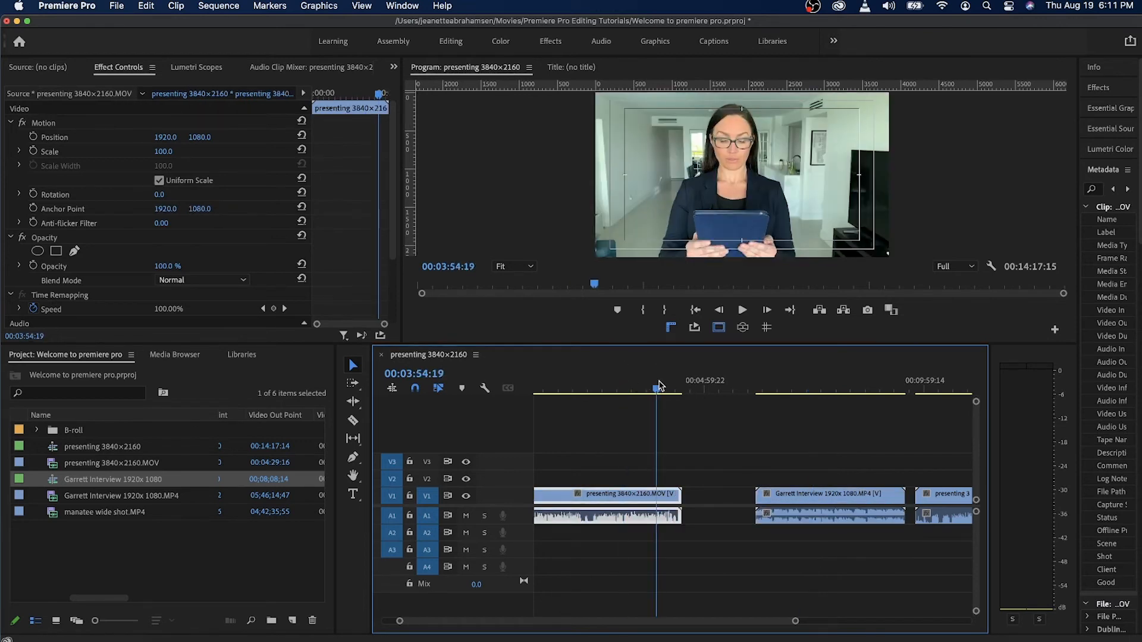
pyautogui.click(807, 378)
pyautogui.click(806, 378)
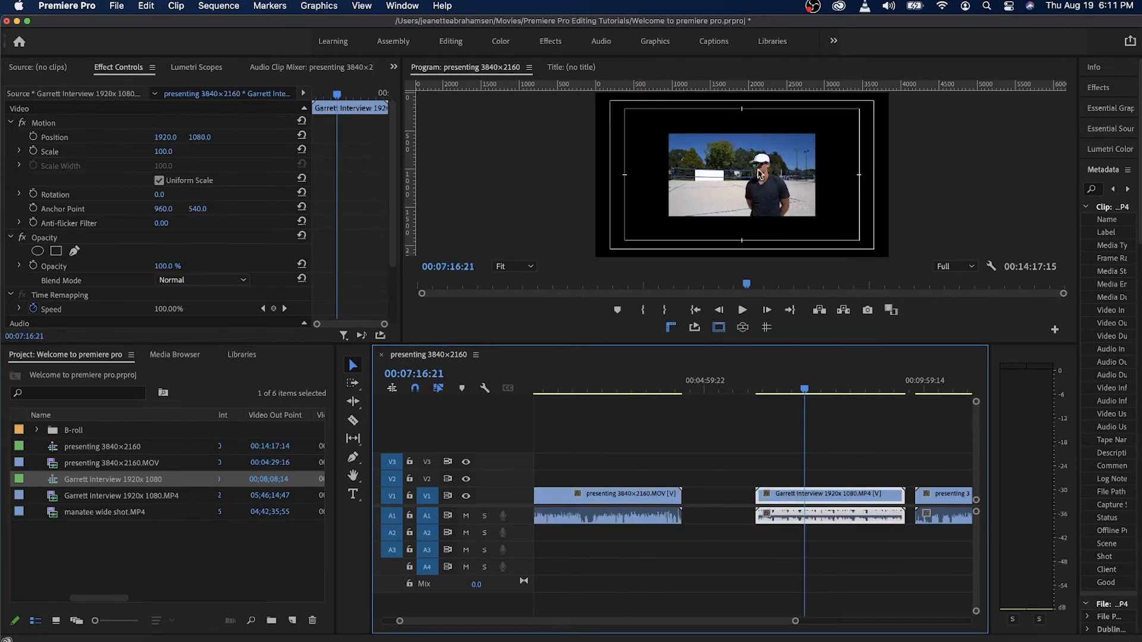
pyautogui.click(715, 186)
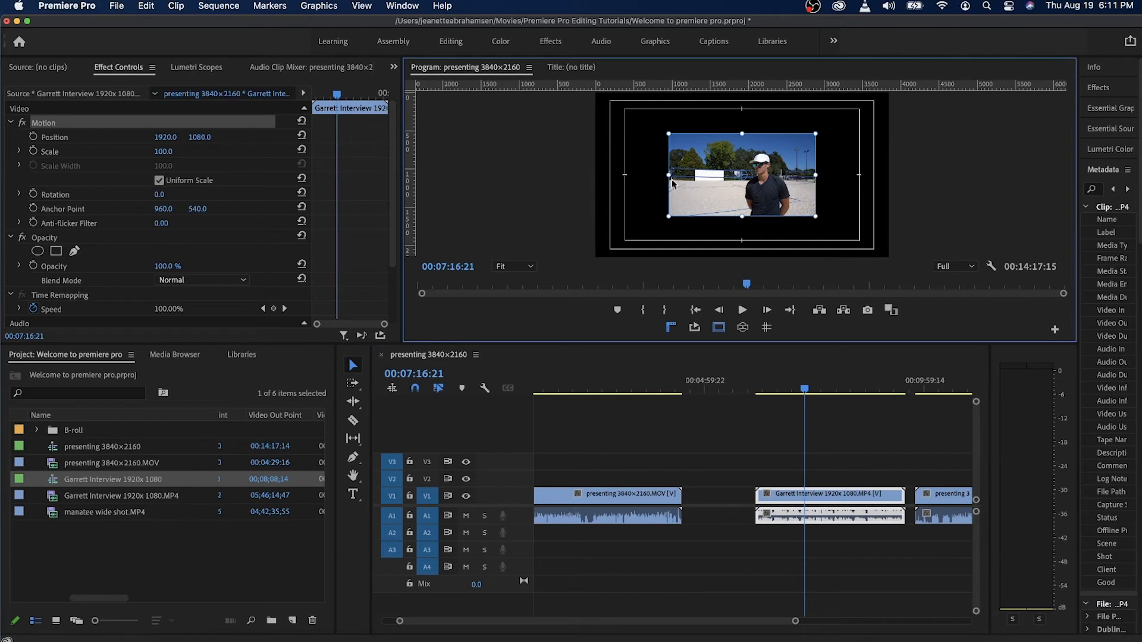
pyautogui.moveTo(669, 174); pyautogui.dragTo(599, 178)
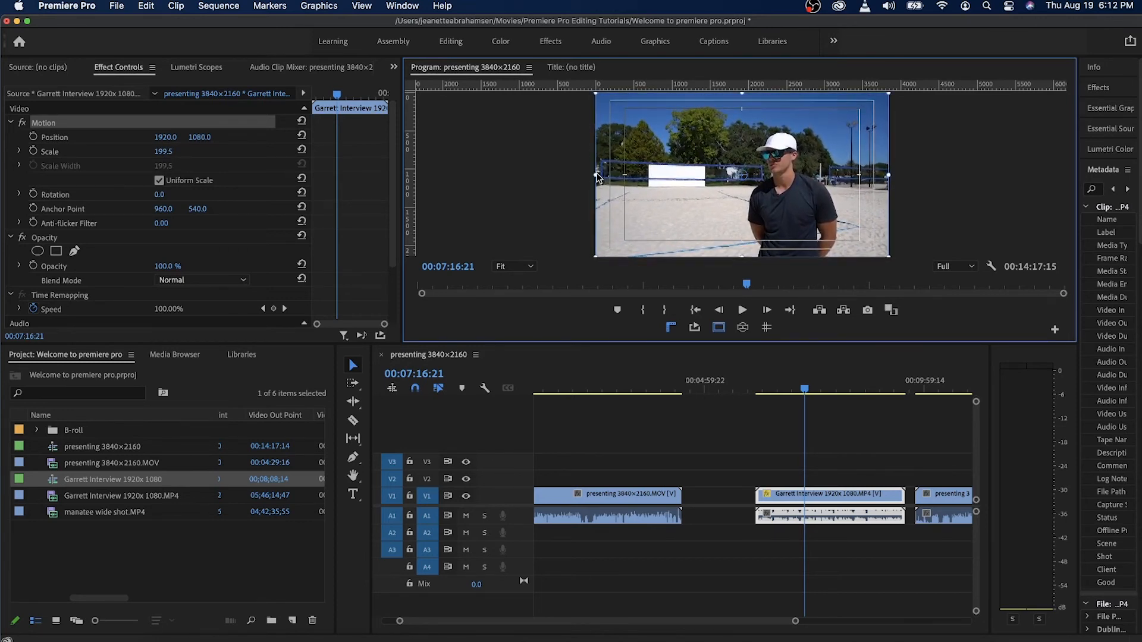
pyautogui.press('super+z')
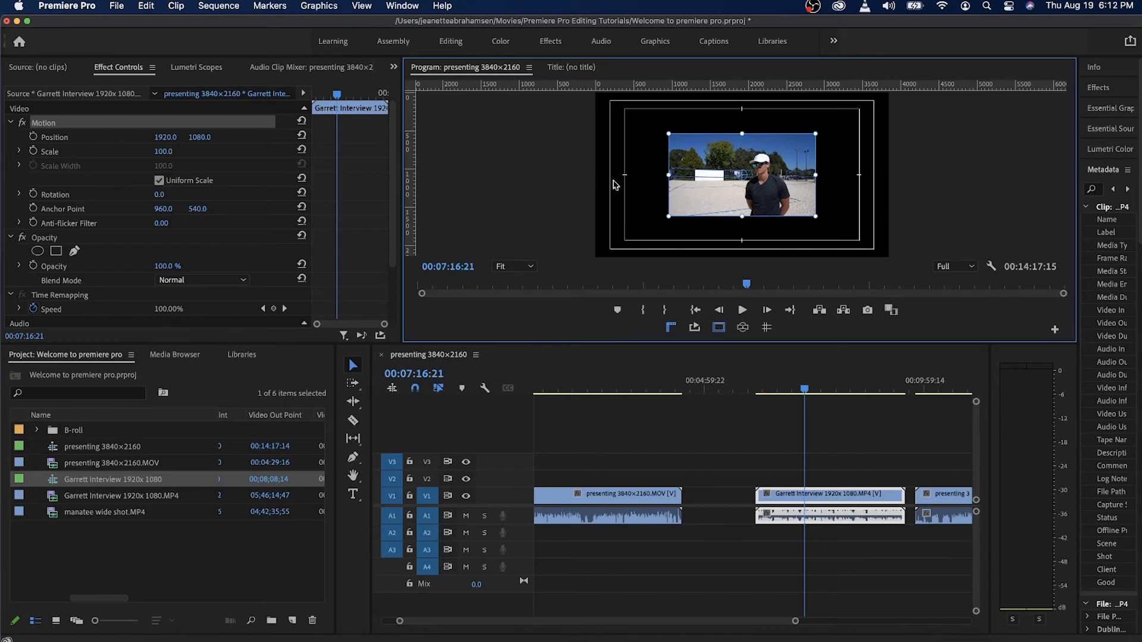
# Apply Scale to Frame Size to the interview clip and close the presenting timeline.
pyautogui.rightClick(833, 498)
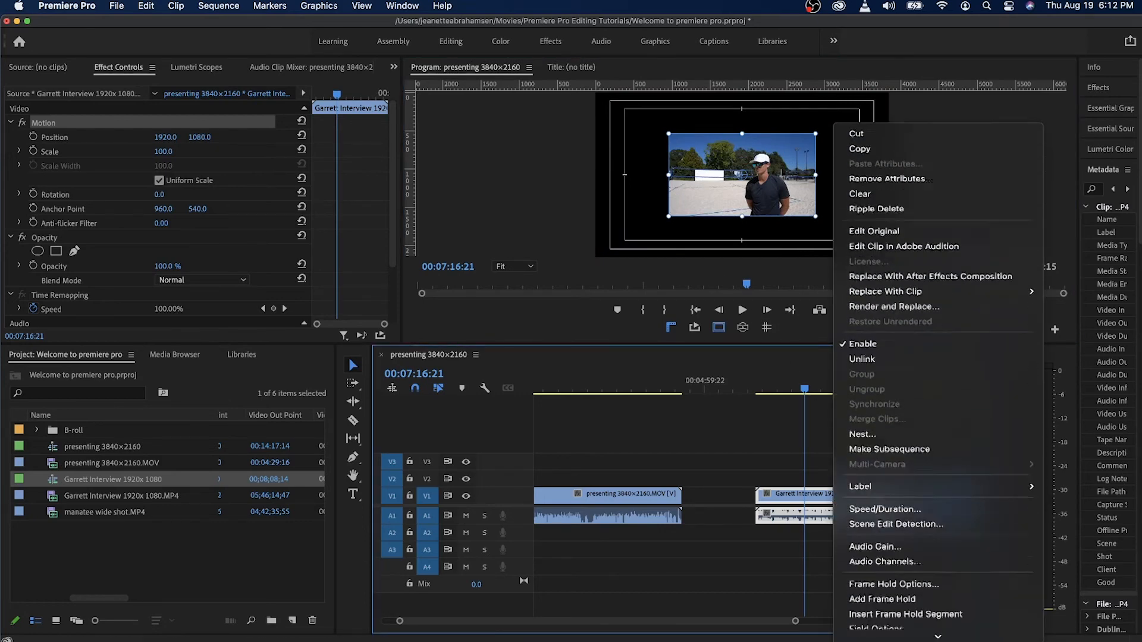
pyautogui.scroll(-4, 881, 618)
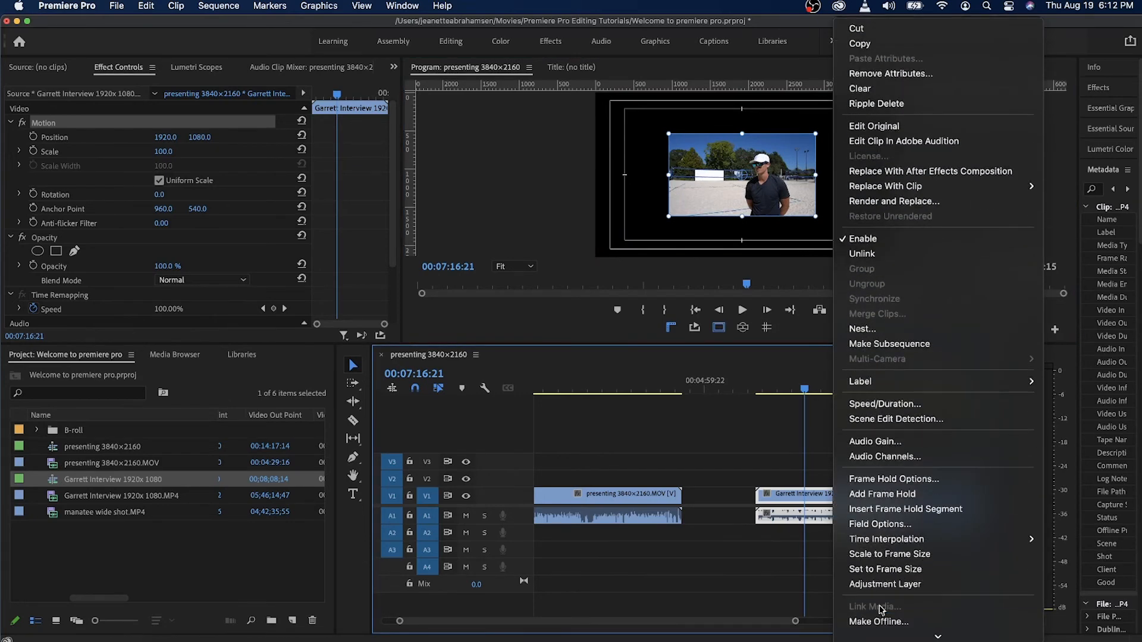
pyautogui.click(881, 560)
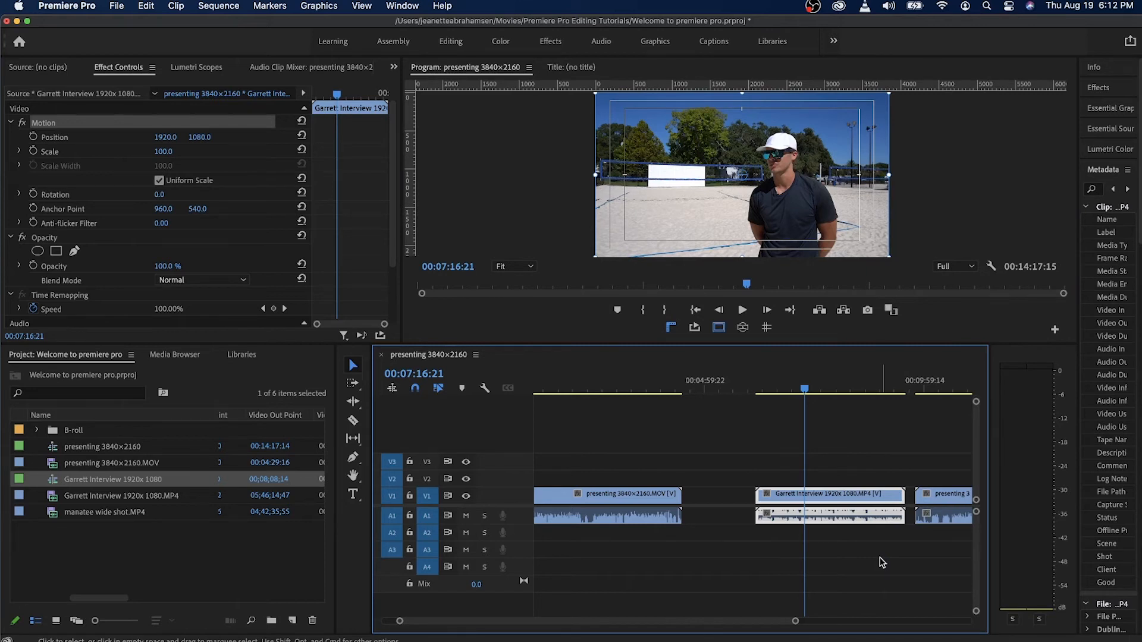
pyautogui.click(382, 357)
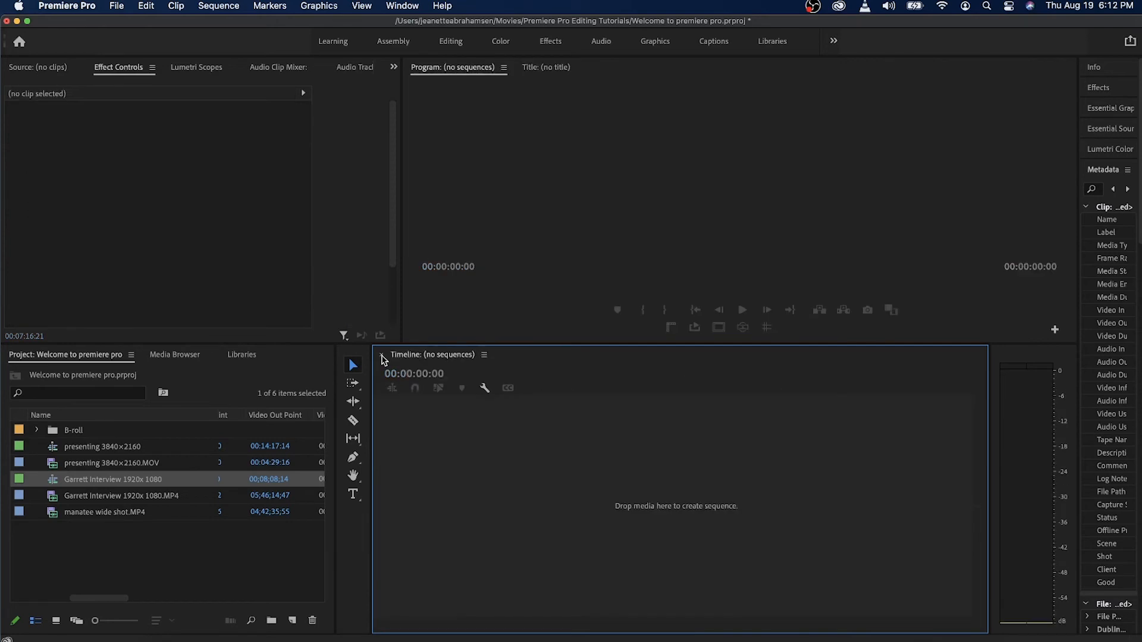
# Import vertical video clip.mp4 from the vertical video clip folder inside Premiere Pro Editing Tutorials.
pyautogui.click(173, 557)
pyautogui.click(117, 5)
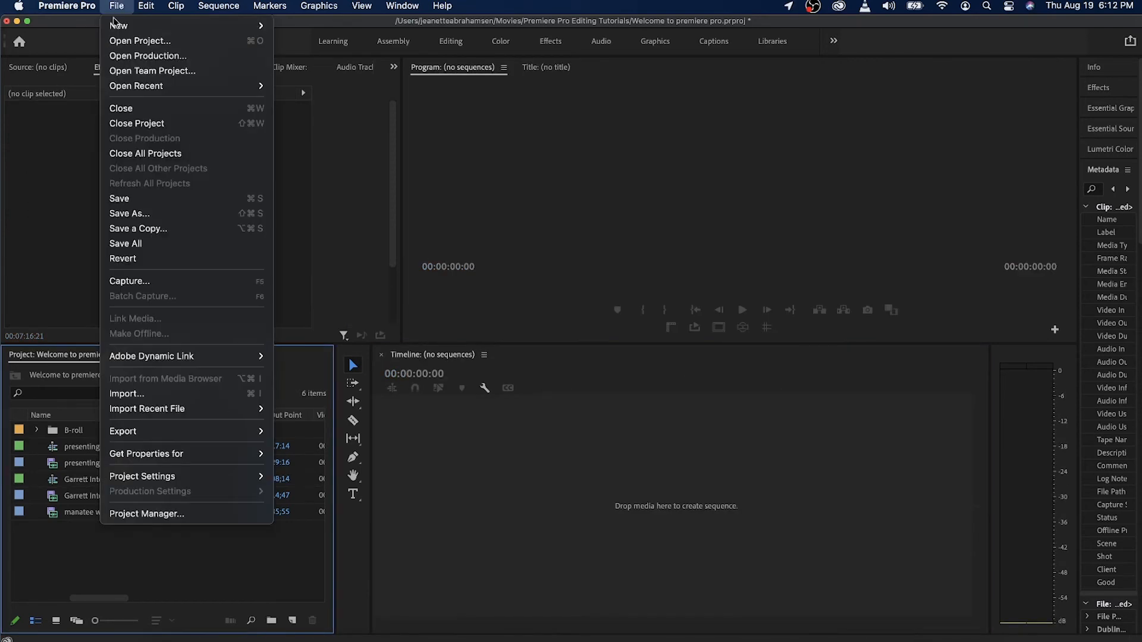
pyautogui.click(134, 393)
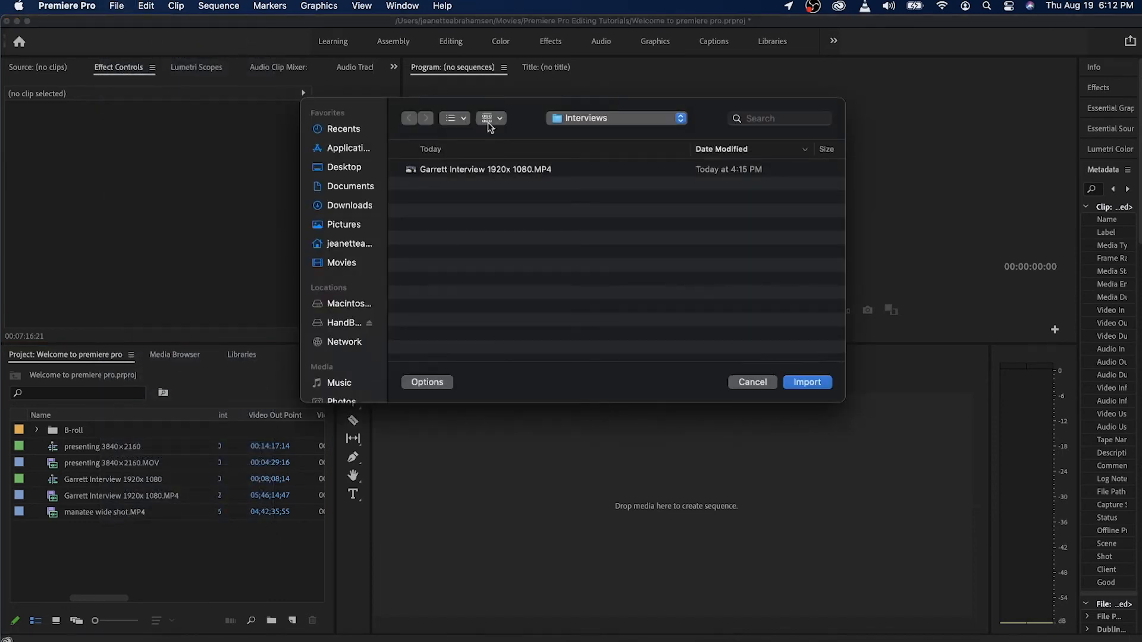
pyautogui.click(595, 121)
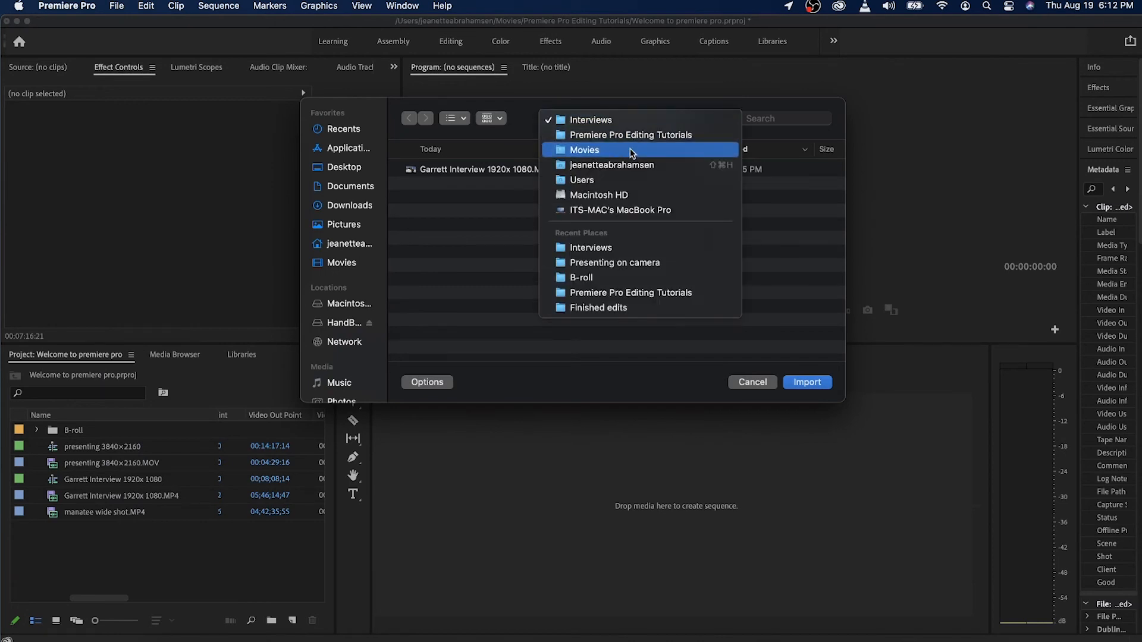
pyautogui.click(627, 132)
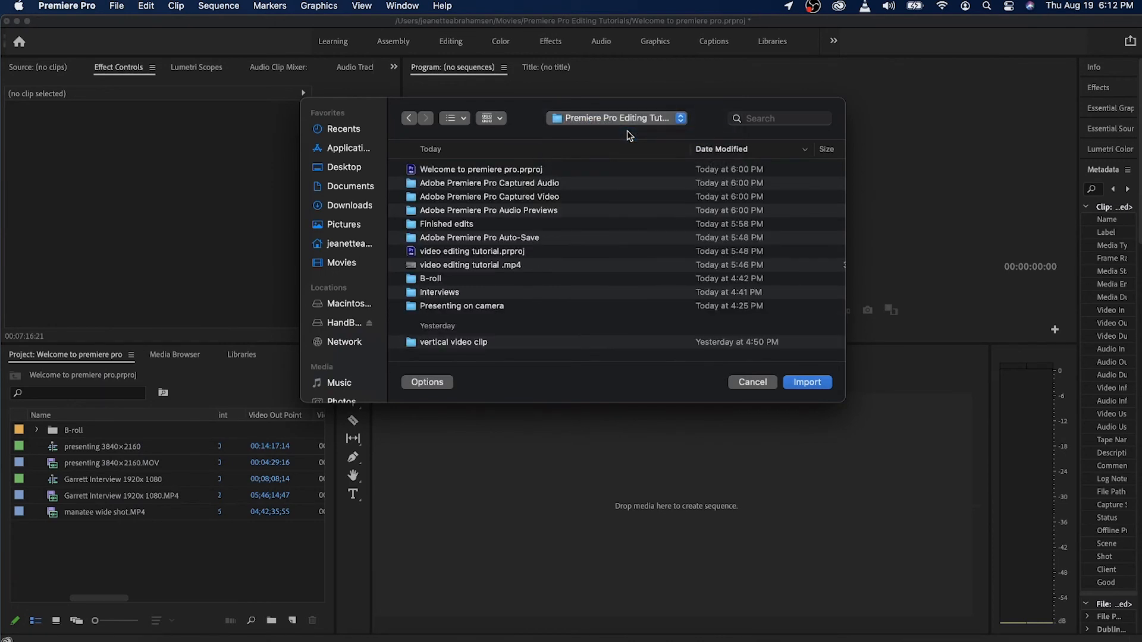
pyautogui.doubleClick(457, 306)
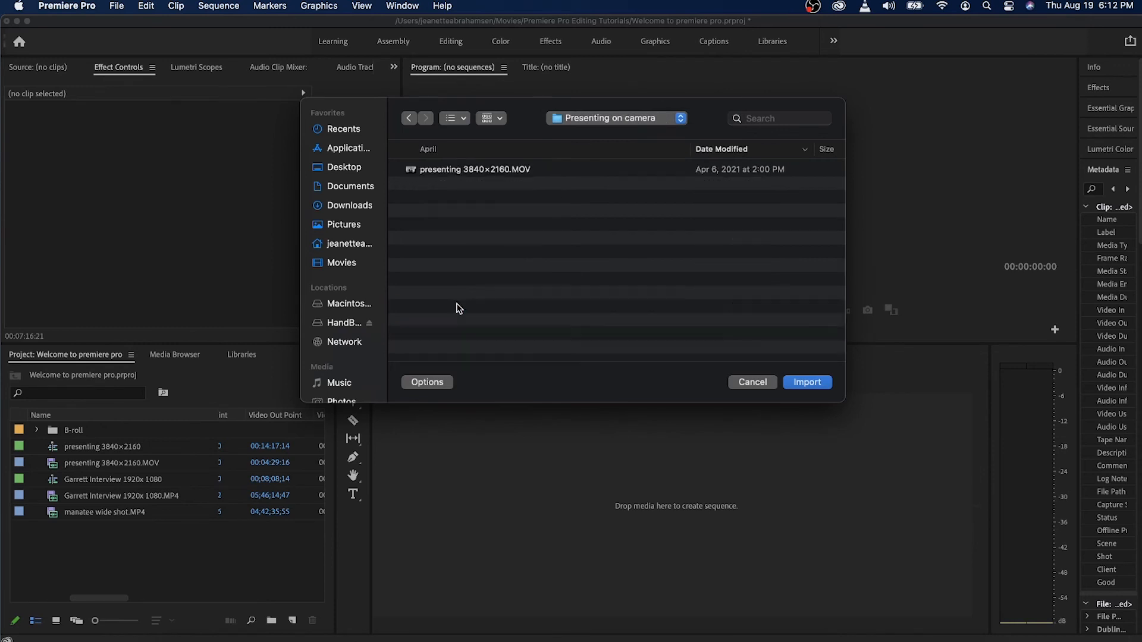
pyautogui.click(593, 121)
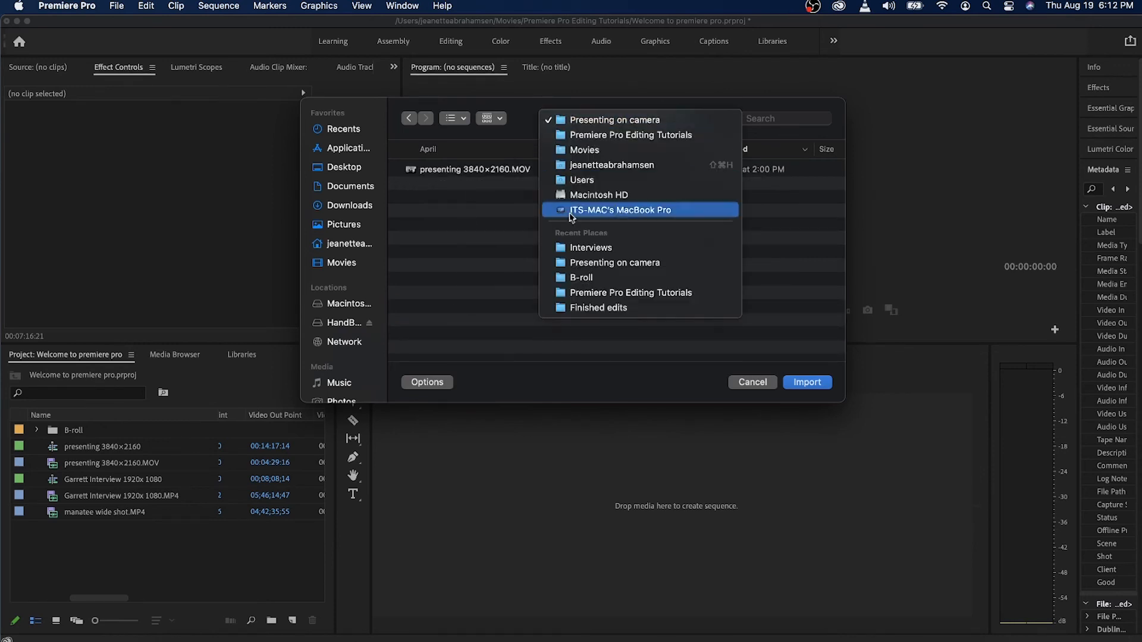
pyautogui.click(597, 138)
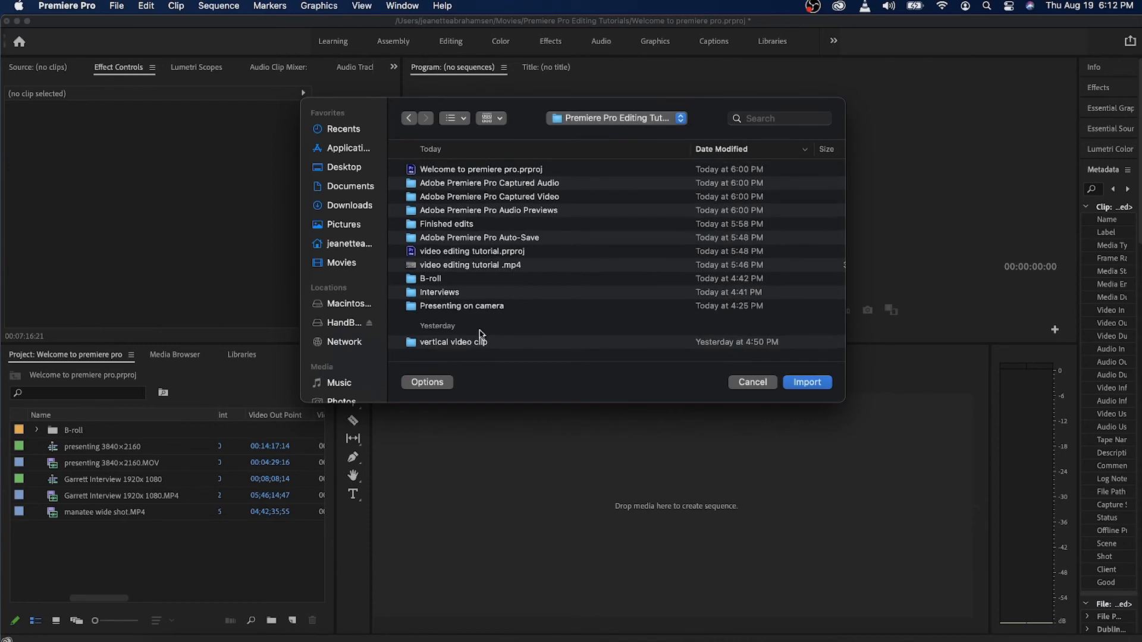
pyautogui.doubleClick(474, 344)
pyautogui.doubleClick(479, 170)
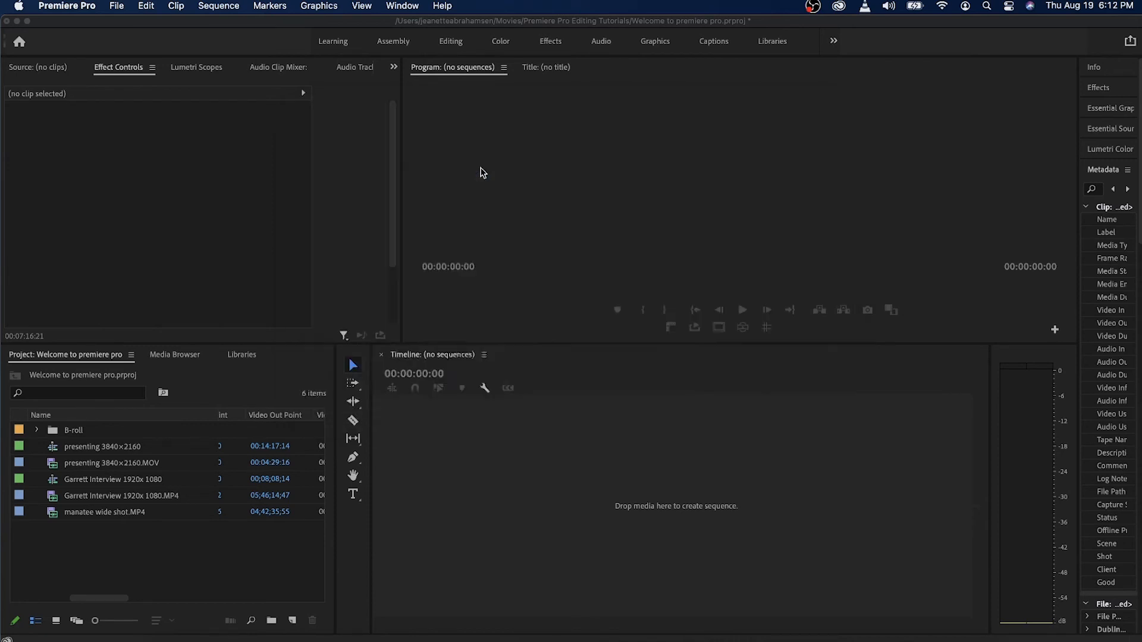
# Create a sequence from the vertical video clip, and add the 1920x1080 interview MP4 after it on V1, leaving a gap.
pyautogui.moveTo(126, 481); pyautogui.dragTo(701, 524)
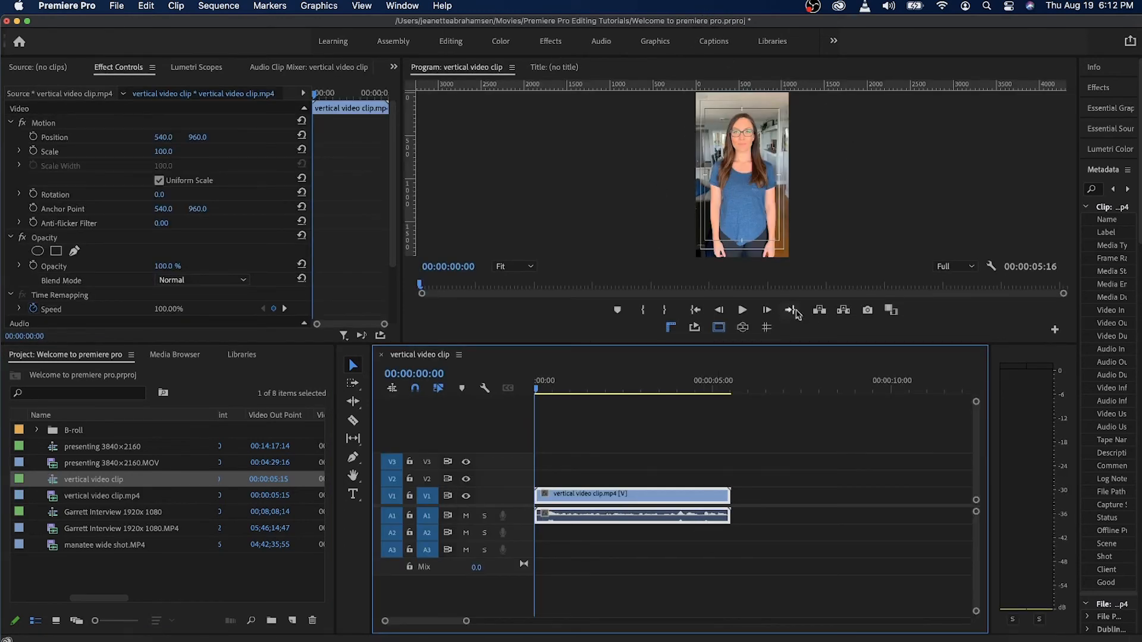
pyautogui.click(567, 384)
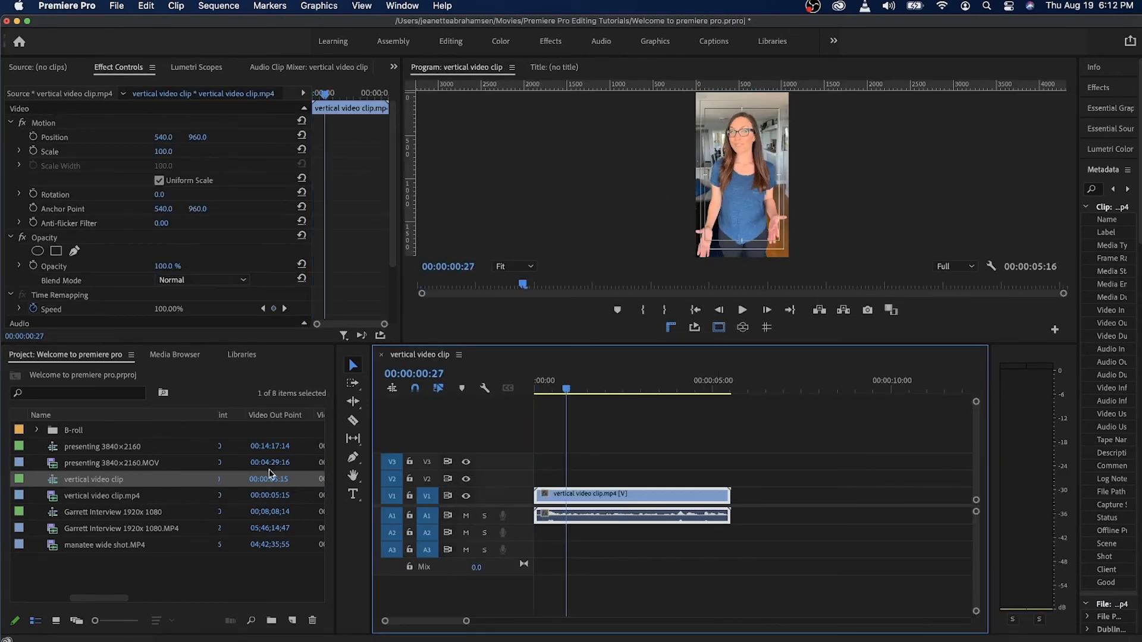
pyautogui.click(92, 515)
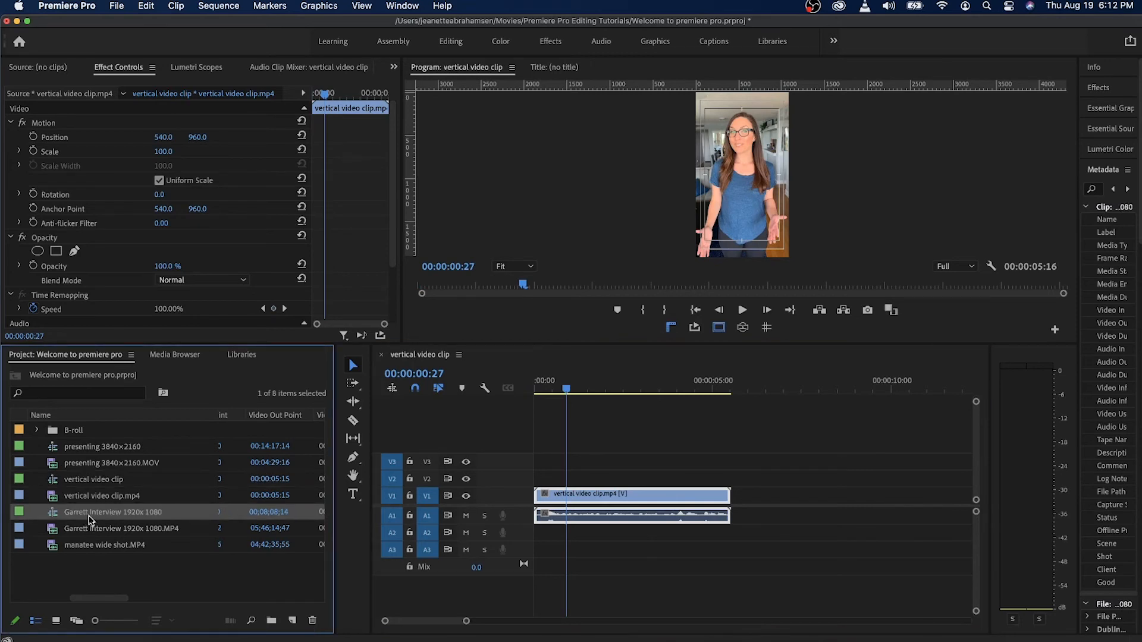
pyautogui.click(89, 530)
pyautogui.moveTo(76, 534); pyautogui.dragTo(760, 509)
pyautogui.click(832, 381)
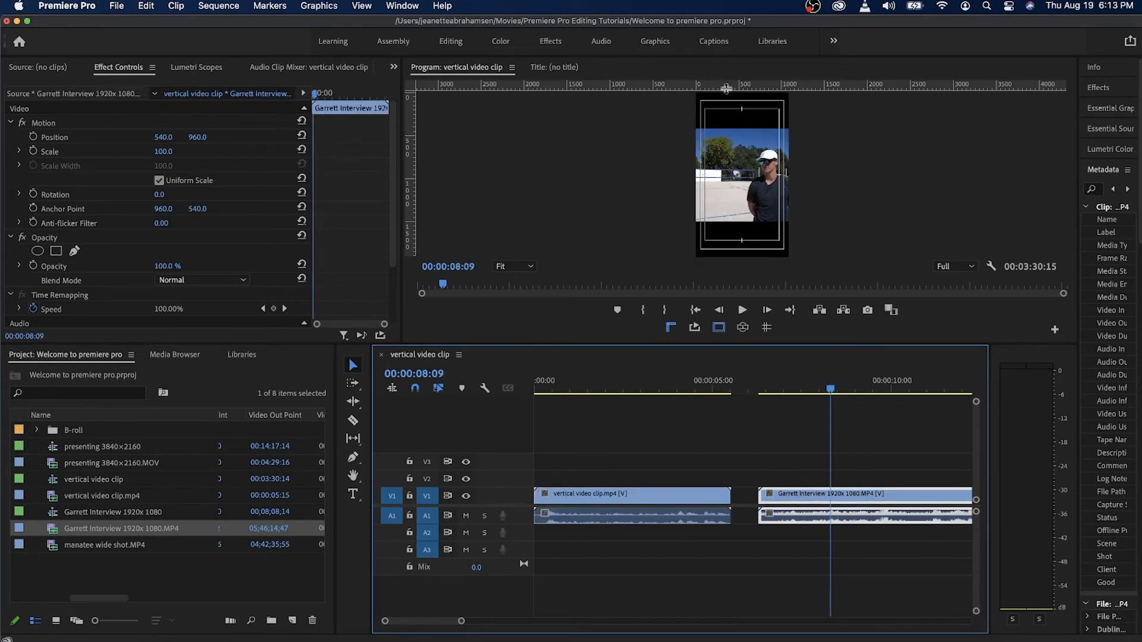
# Enlarge the Program monitor, and scale and move the interview clip by hand to fill the vertical frame, about 210.9% at position -17.9, 801.3.
pyautogui.moveTo(721, 347); pyautogui.dragTo(701, 434)
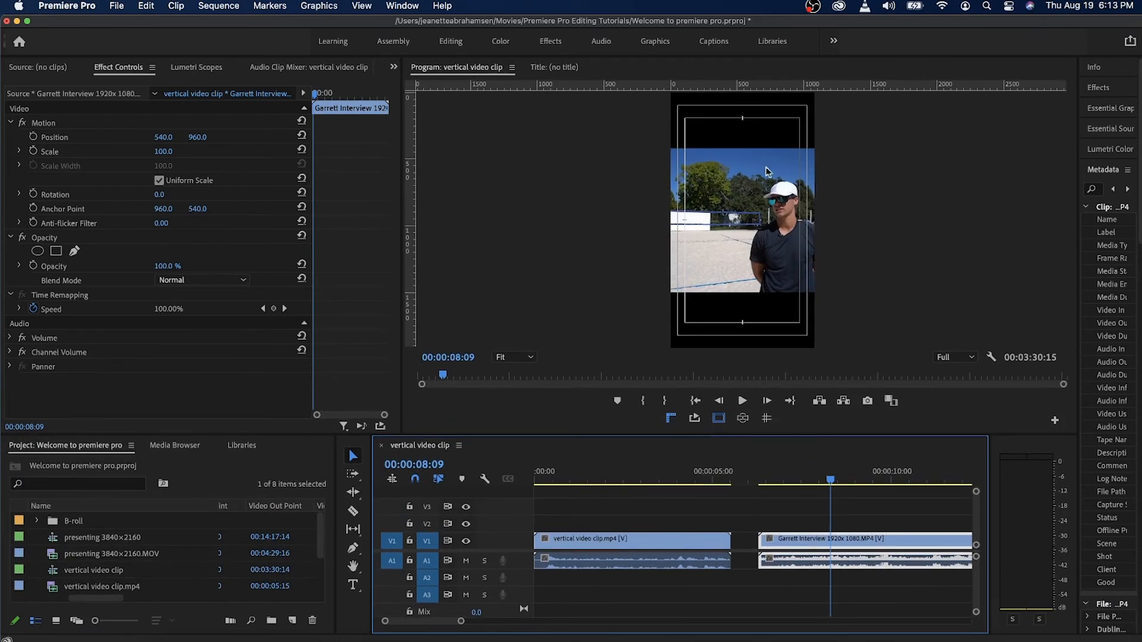
pyautogui.click(735, 186)
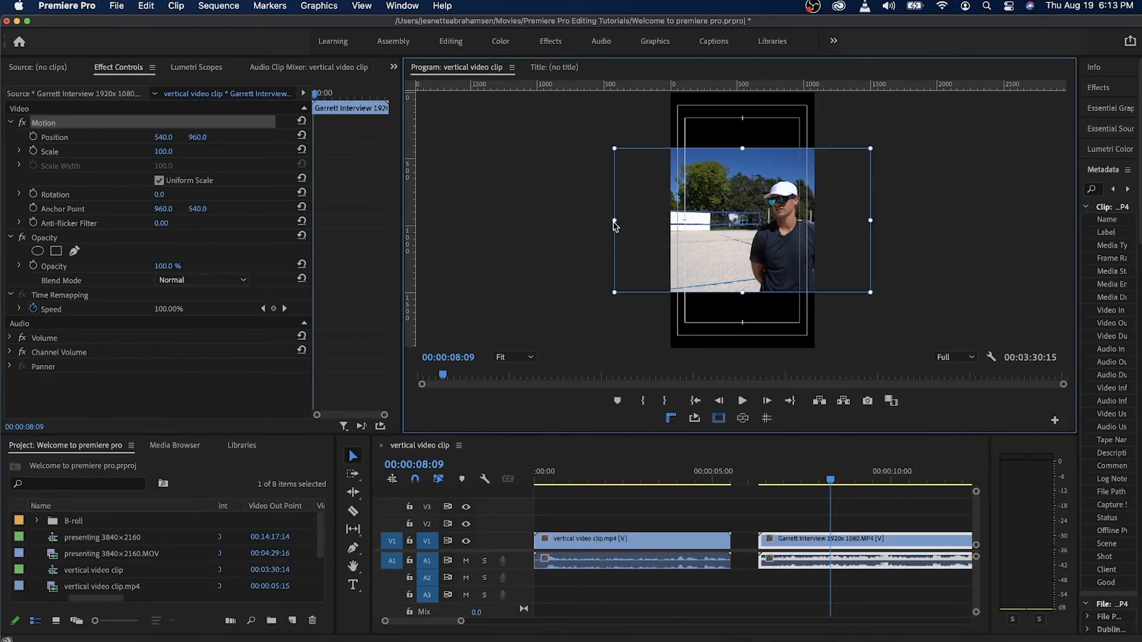
pyautogui.moveTo(711, 221); pyautogui.dragTo(708, 221)
pyautogui.moveTo(678, 221); pyautogui.dragTo(695, 217)
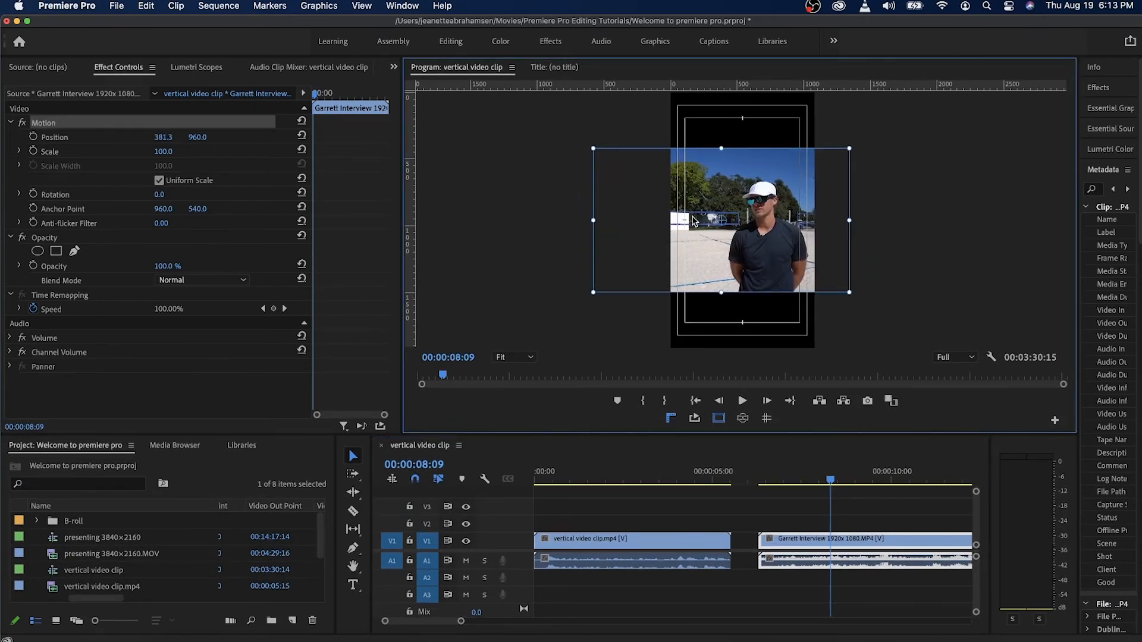
pyautogui.moveTo(721, 149); pyautogui.dragTo(717, 90)
pyautogui.moveTo(636, 193); pyautogui.dragTo(617, 171)
pyautogui.moveTo(470, 324); pyautogui.dragTo(446, 351)
pyautogui.moveTo(574, 322); pyautogui.dragTo(564, 320)
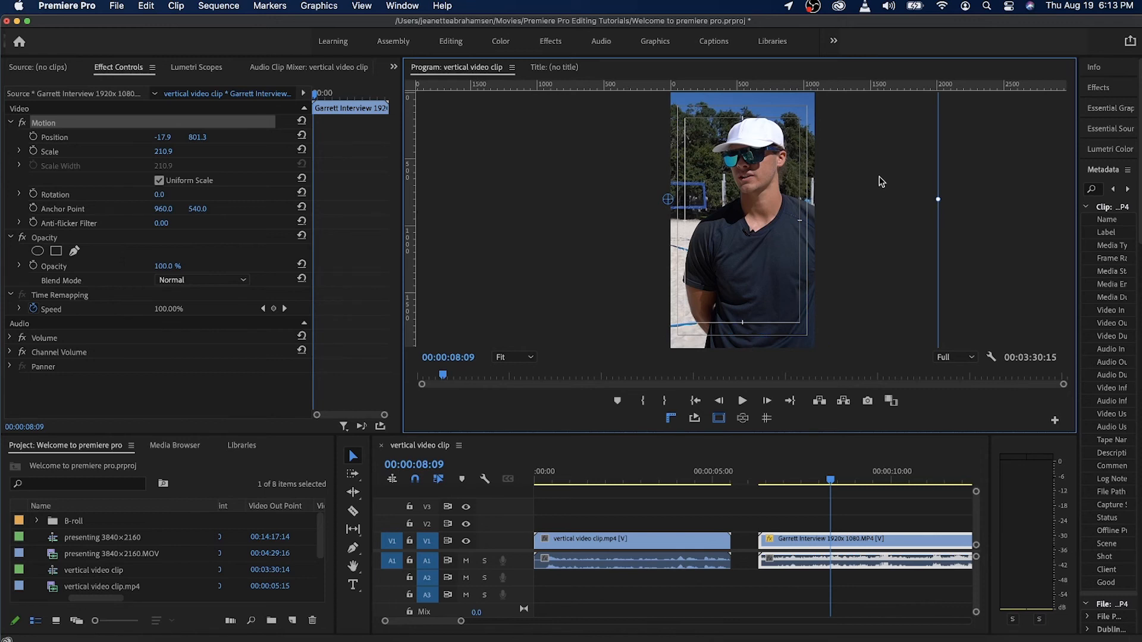
# Reselect the interview clip in the preview and shrink it slightly by hand to 207.7% scale.
pyautogui.click(1001, 174)
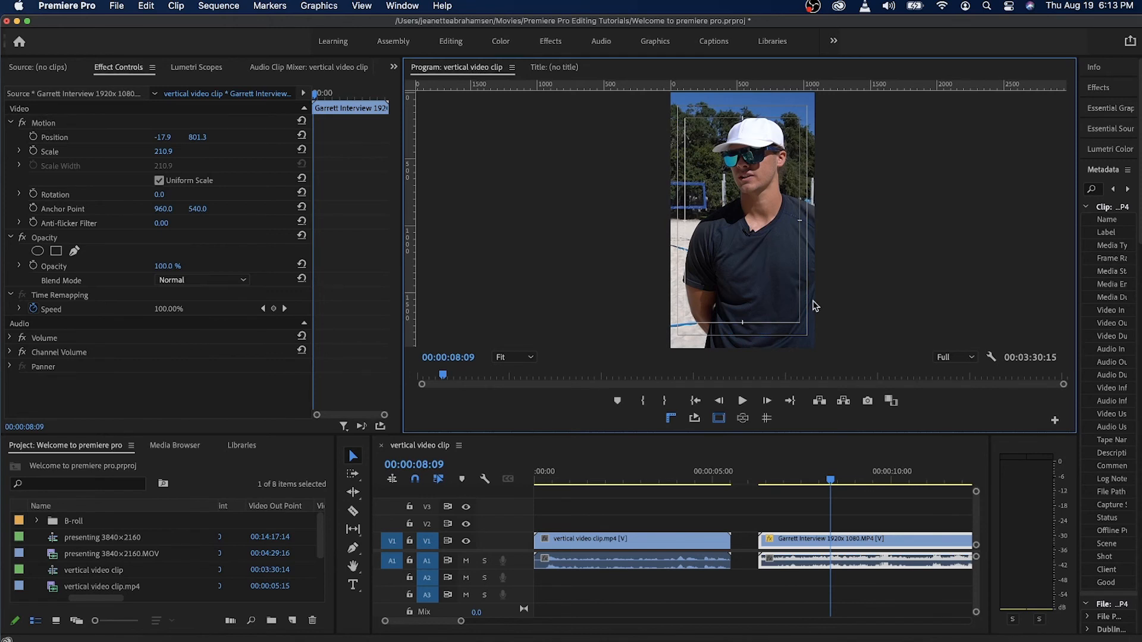
pyautogui.click(773, 291)
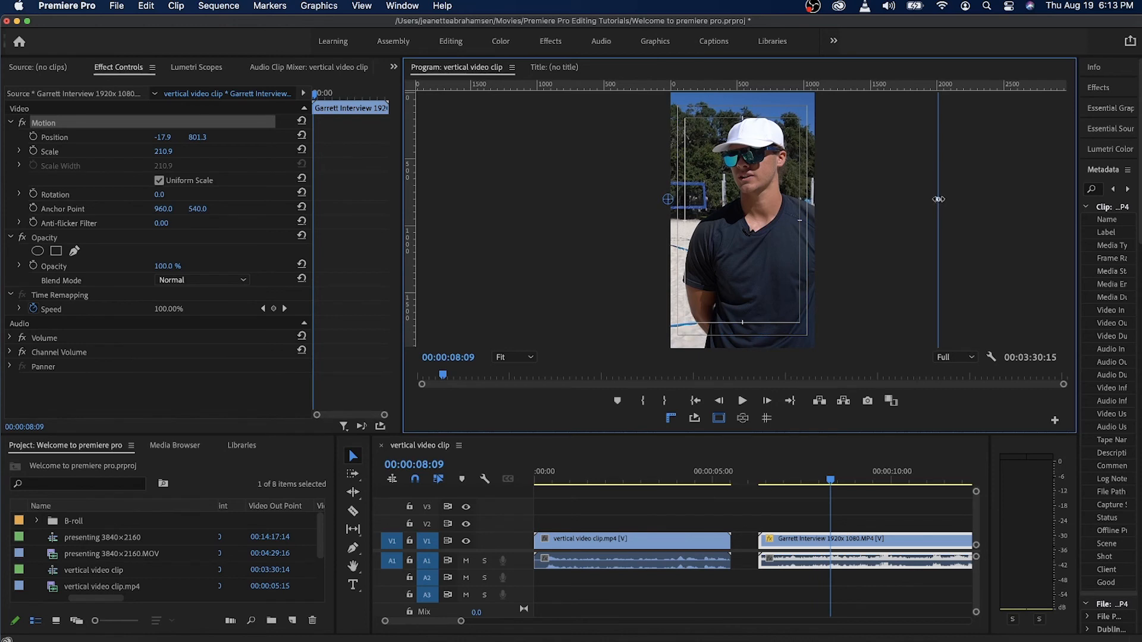
pyautogui.moveTo(936, 200)
pyautogui.mouseDown()
pyautogui.moveTo(832, 196)
pyautogui.moveTo(1139, 211)
pyautogui.moveTo(923, 194)
pyautogui.moveTo(932, 192)
pyautogui.mouseUp()
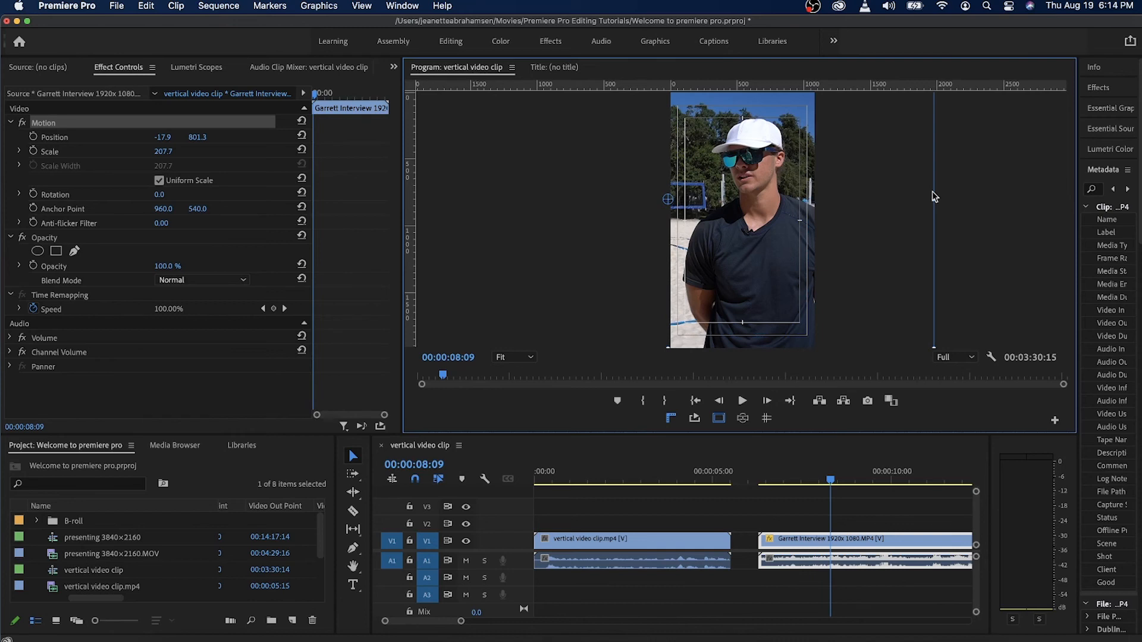
# Set the interview clip's Scale to 115.7 and Position to 58.1, 879.3, and shrink the Program monitor to enlarge the timeline area.
pyautogui.click(121, 69)
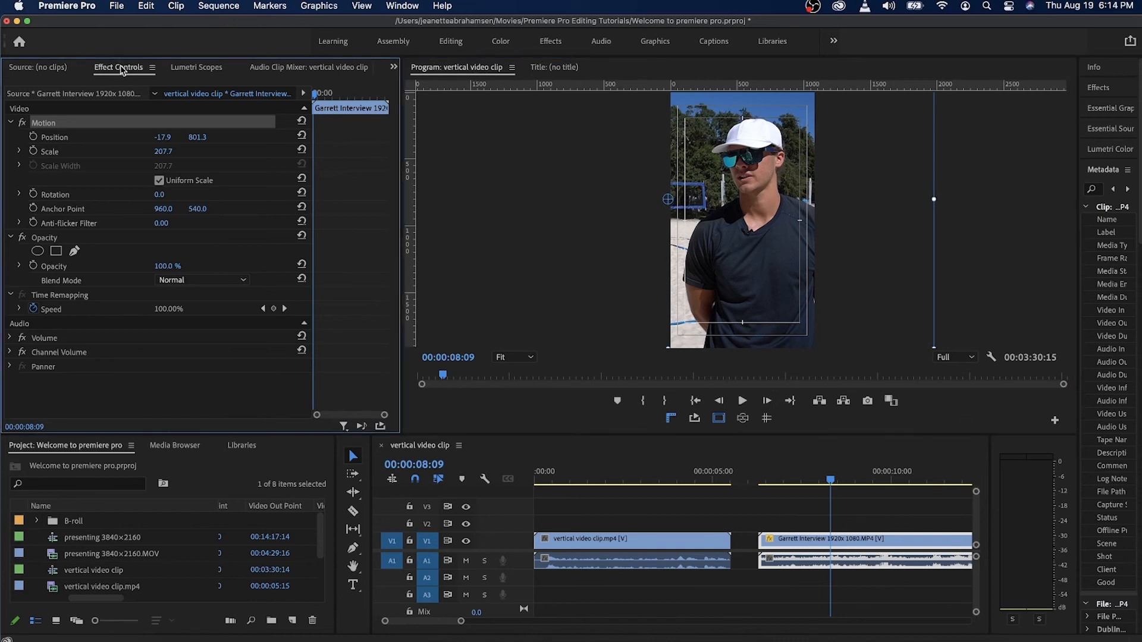
pyautogui.click(261, 68)
pyautogui.click(165, 69)
pyautogui.click(81, 69)
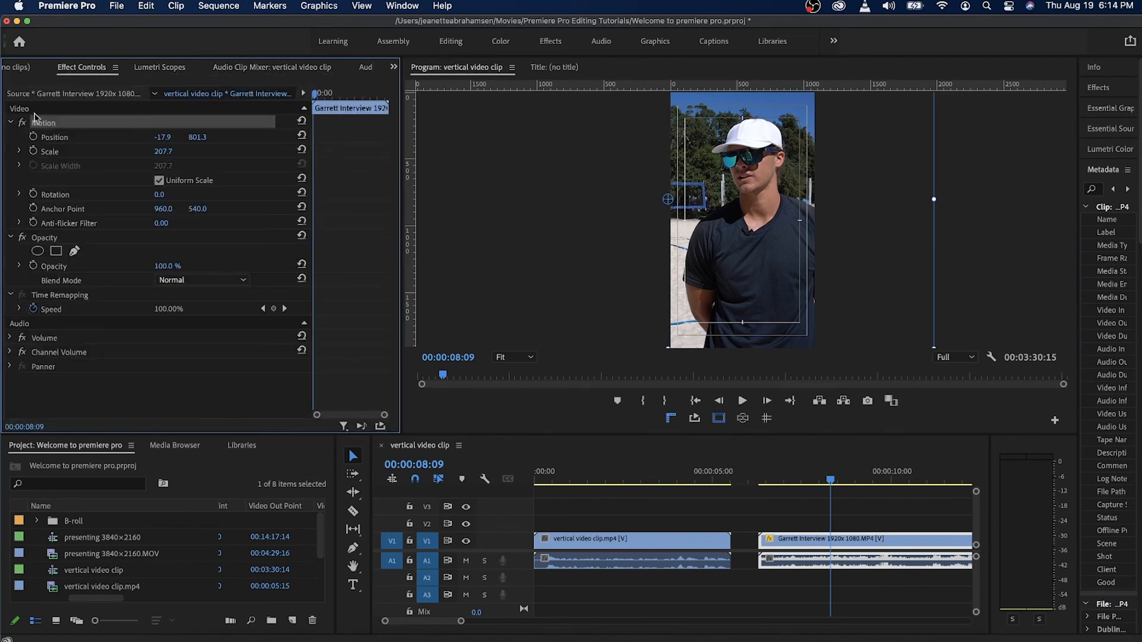
pyautogui.moveTo(163, 151); pyautogui.dragTo(108, 151)
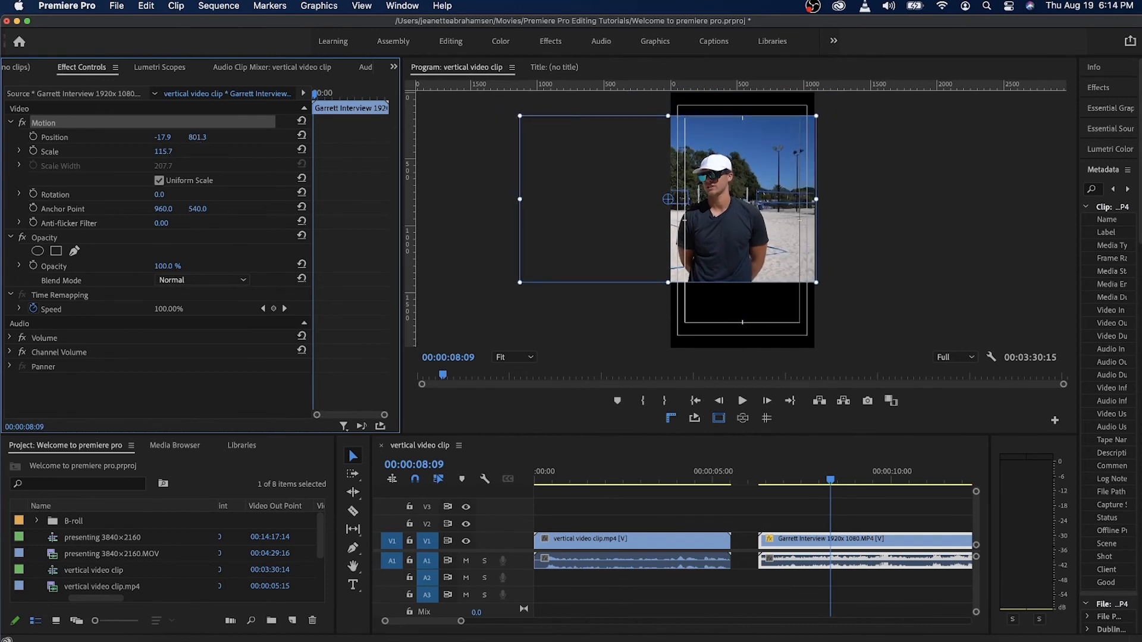
pyautogui.moveTo(198, 137); pyautogui.dragTo(171, 138)
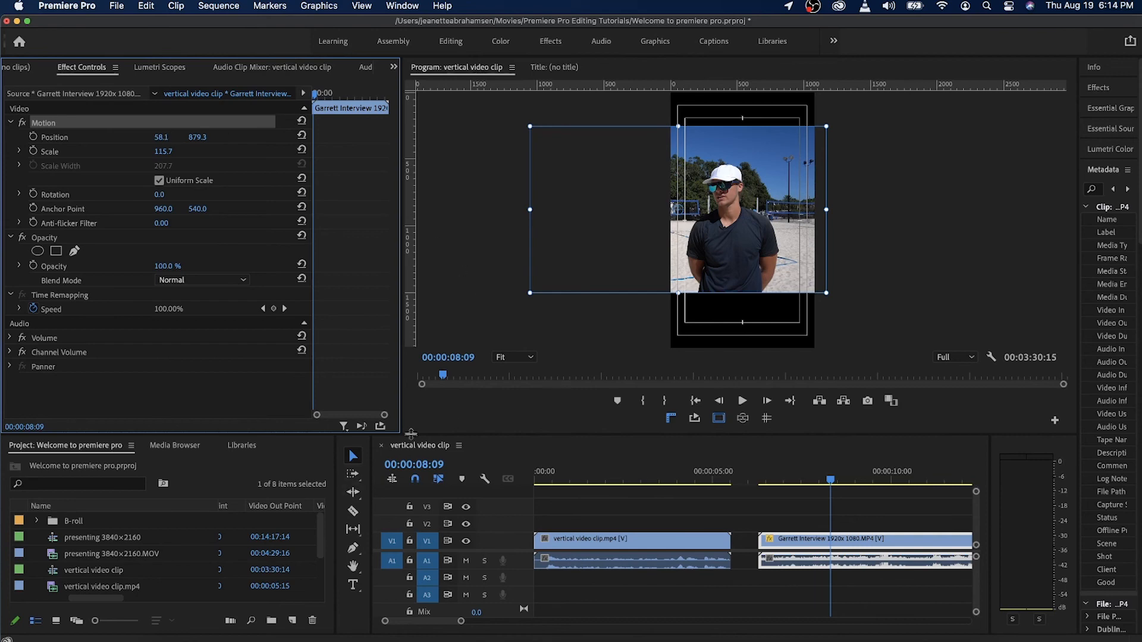
pyautogui.moveTo(410, 433); pyautogui.dragTo(411, 364)
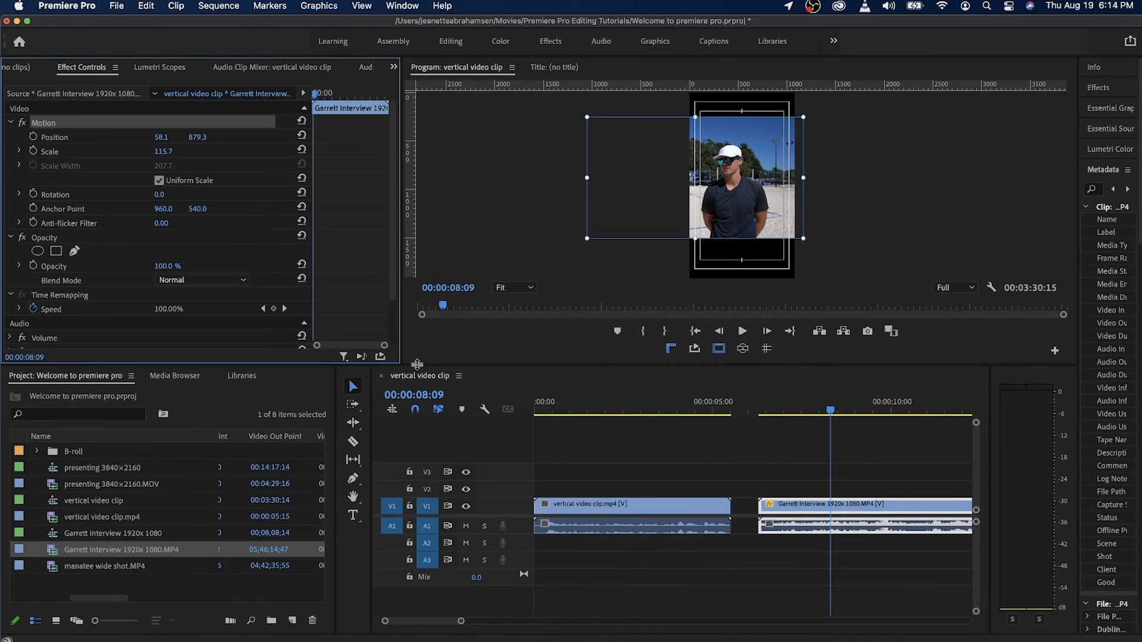
# Start a new sequence with the AVCHD 1080i30 (60i) preset and review the preset's frame rate, frame size and track settings.
pyautogui.click(116, 5)
pyautogui.moveTo(116, 27)
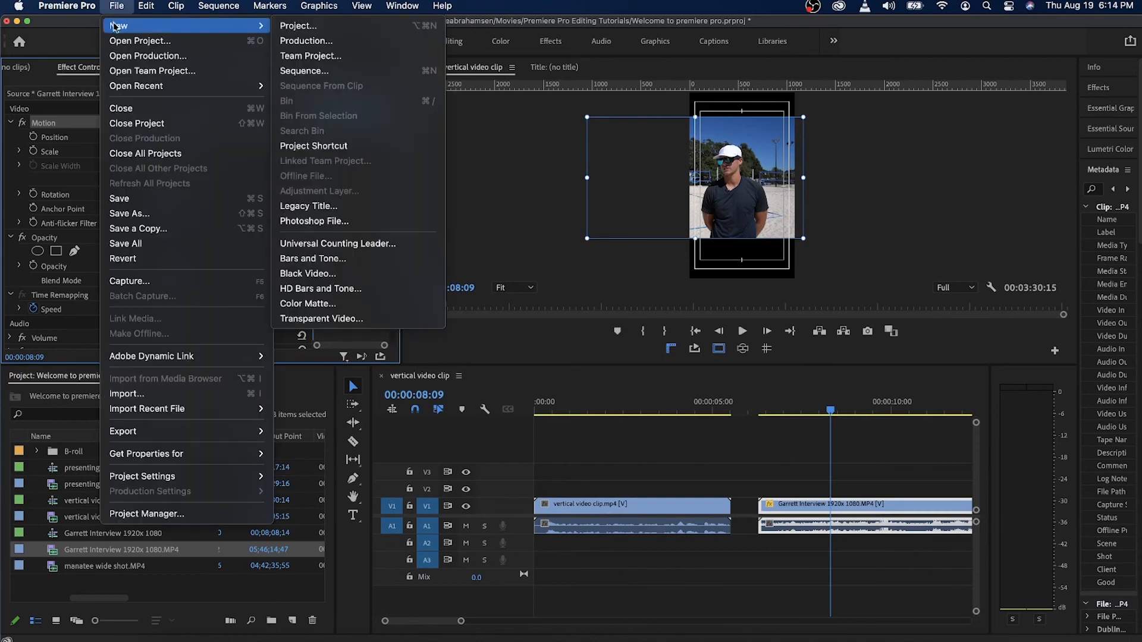
pyautogui.click(297, 71)
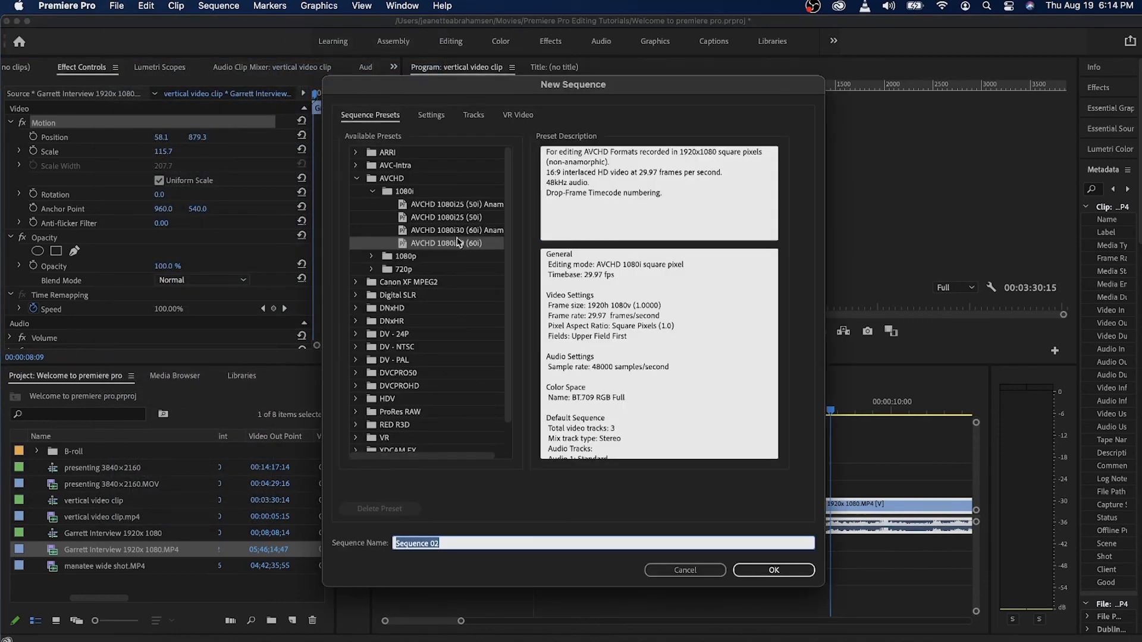
pyautogui.click(447, 247)
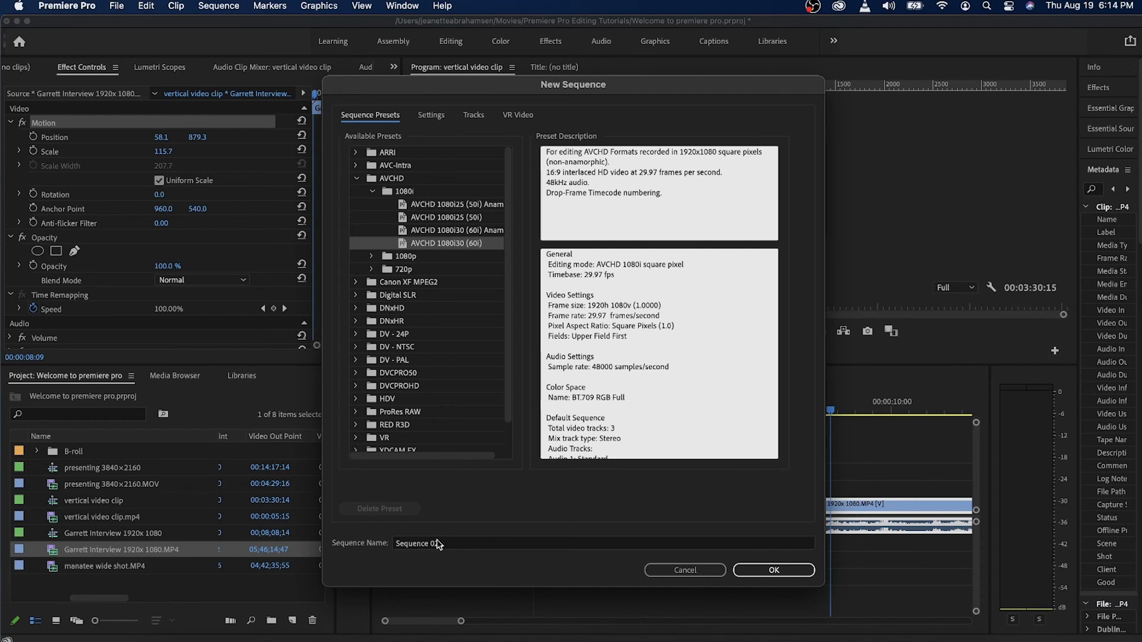
pyautogui.doubleClick(457, 547)
pyautogui.tripleClick(457, 547)
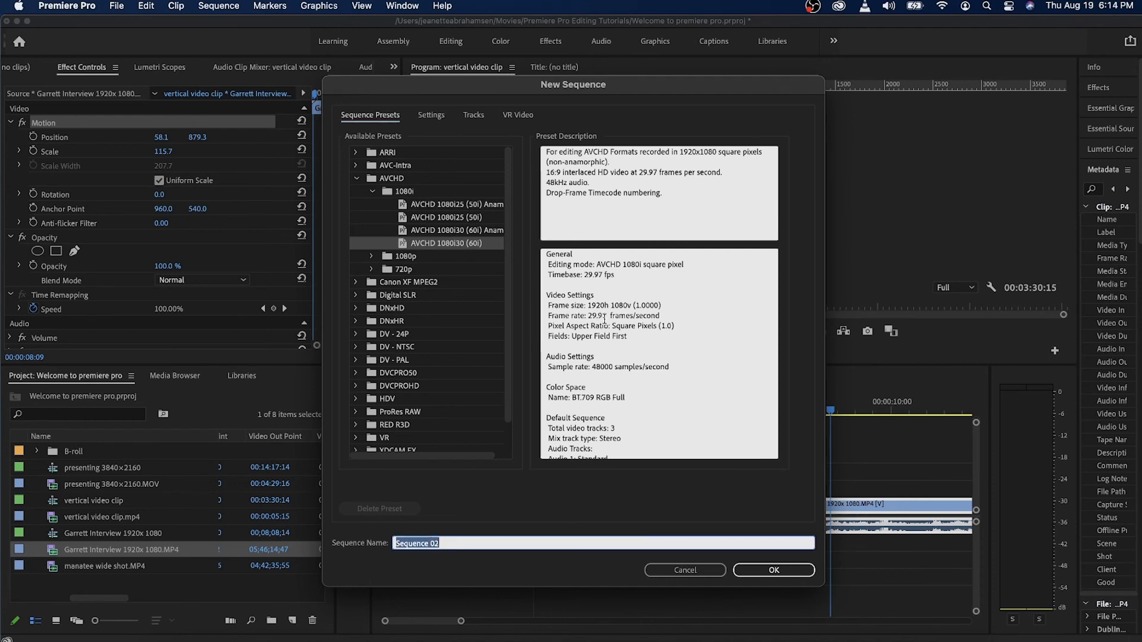
pyautogui.moveTo(639, 173); pyautogui.dragTo(773, 173)
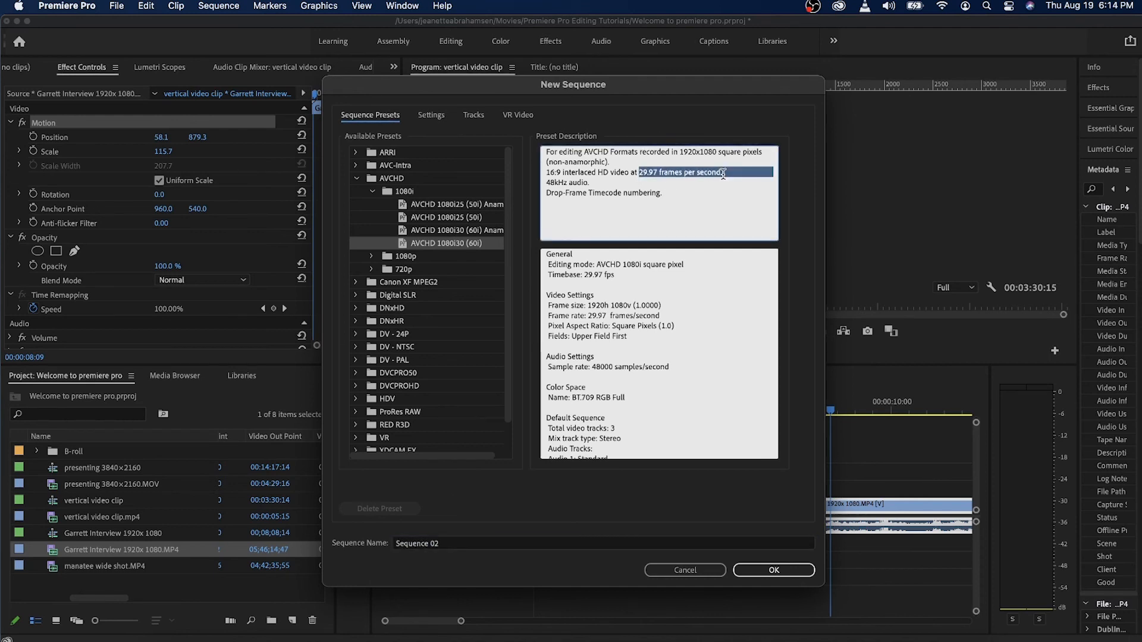
pyautogui.scroll(-3, 606, 346)
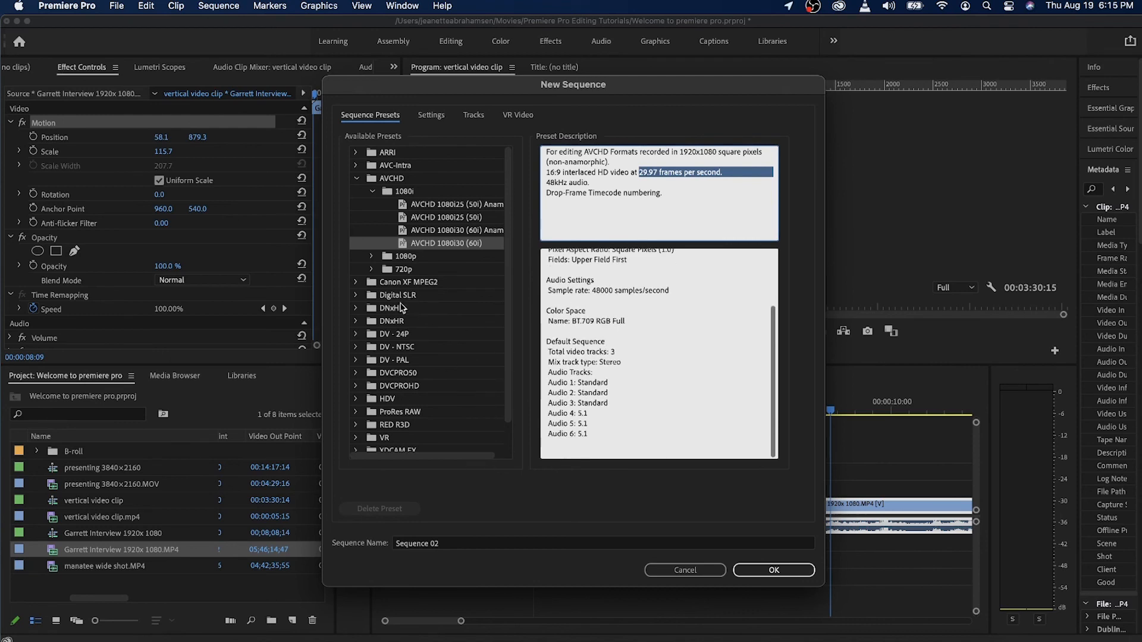
pyautogui.scroll(-2, 424, 330)
pyautogui.scroll(2, 423, 330)
pyautogui.scroll(3, 635, 284)
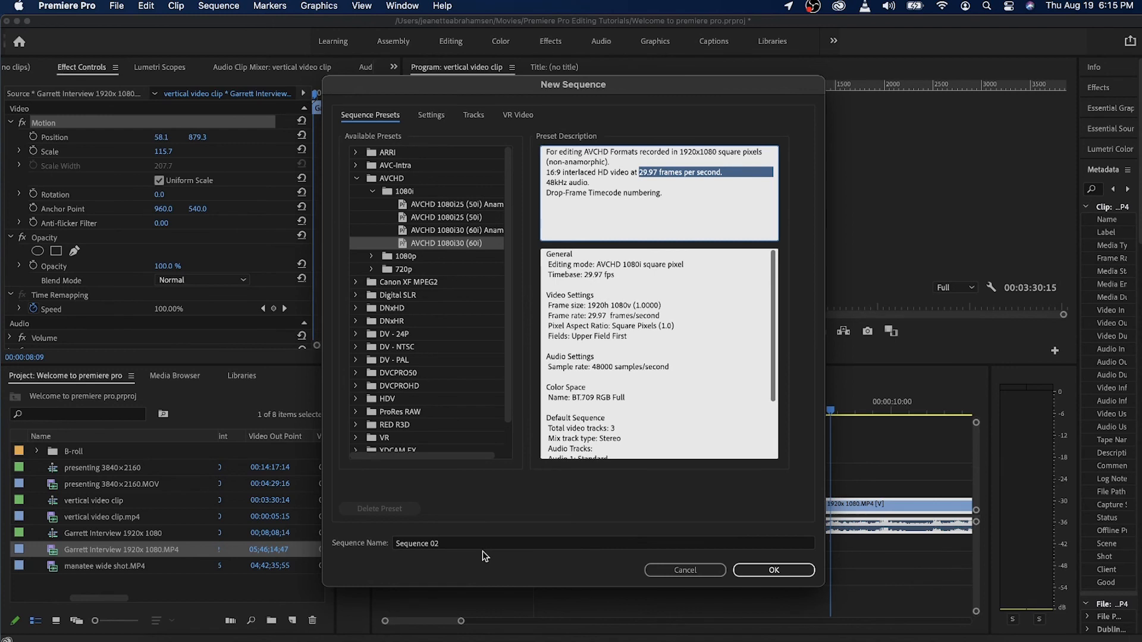
# Name the new sequence "test timeline" and create it.
pyautogui.click(448, 545)
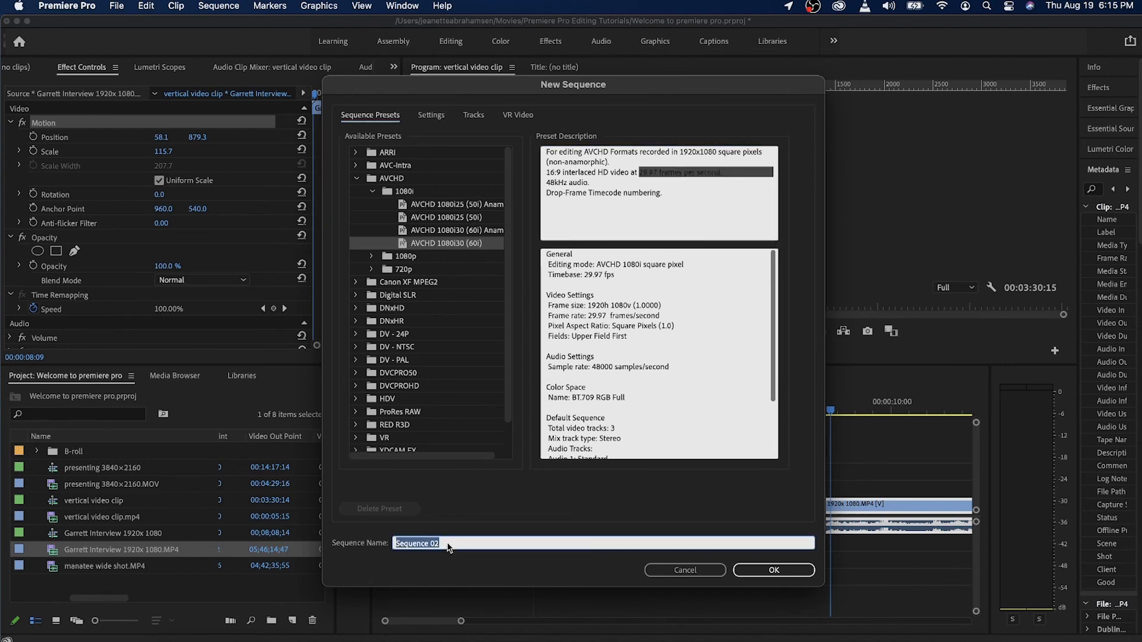
pyautogui.write('test timeline')
pyautogui.press('Return')
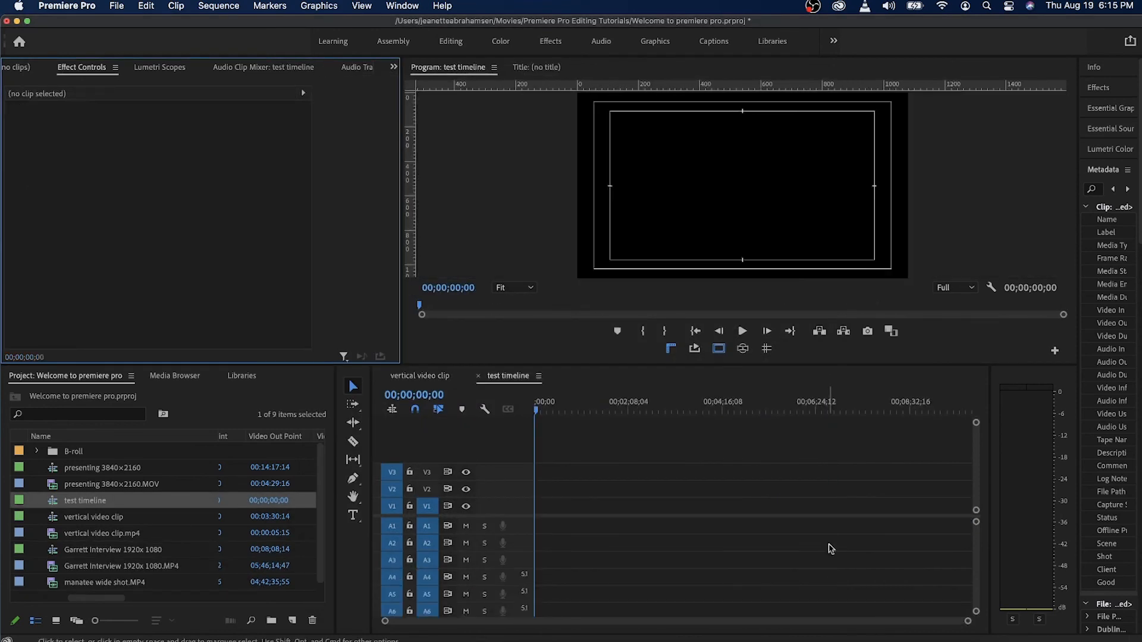
# Review the test timeline's sequence settings, including editing mode, timebase and frame size, and leave them without making changes.
pyautogui.moveTo(666, 410)
pyautogui.mouseDown()
pyautogui.moveTo(635, 410)
pyautogui.moveTo(670, 409)
pyautogui.moveTo(661, 410)
pyautogui.mouseUp()
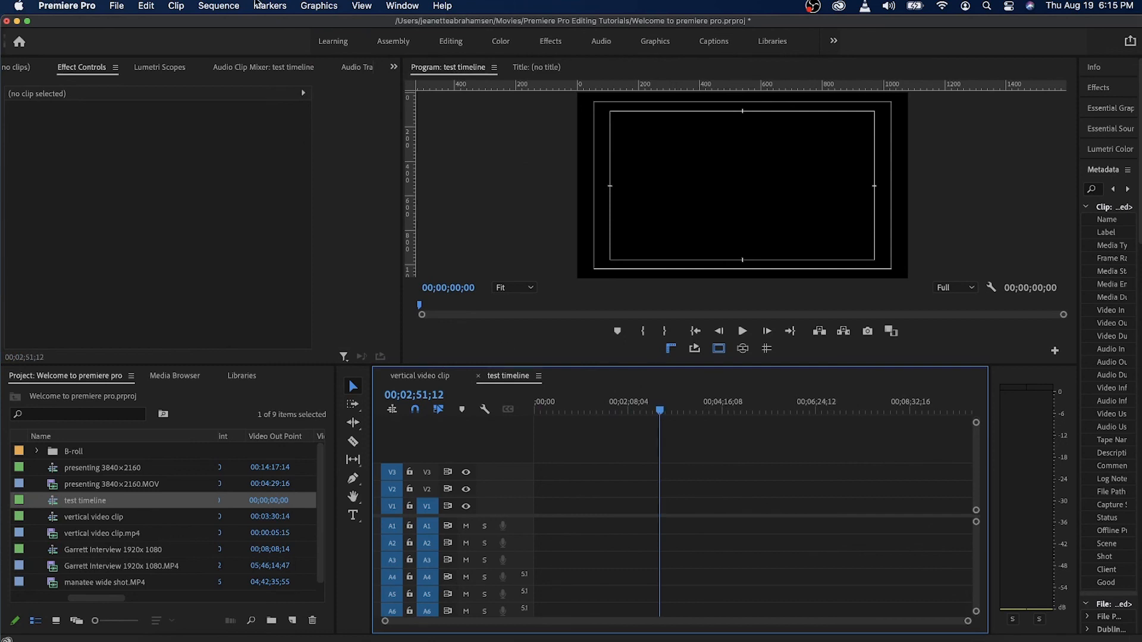
pyautogui.click(225, 8)
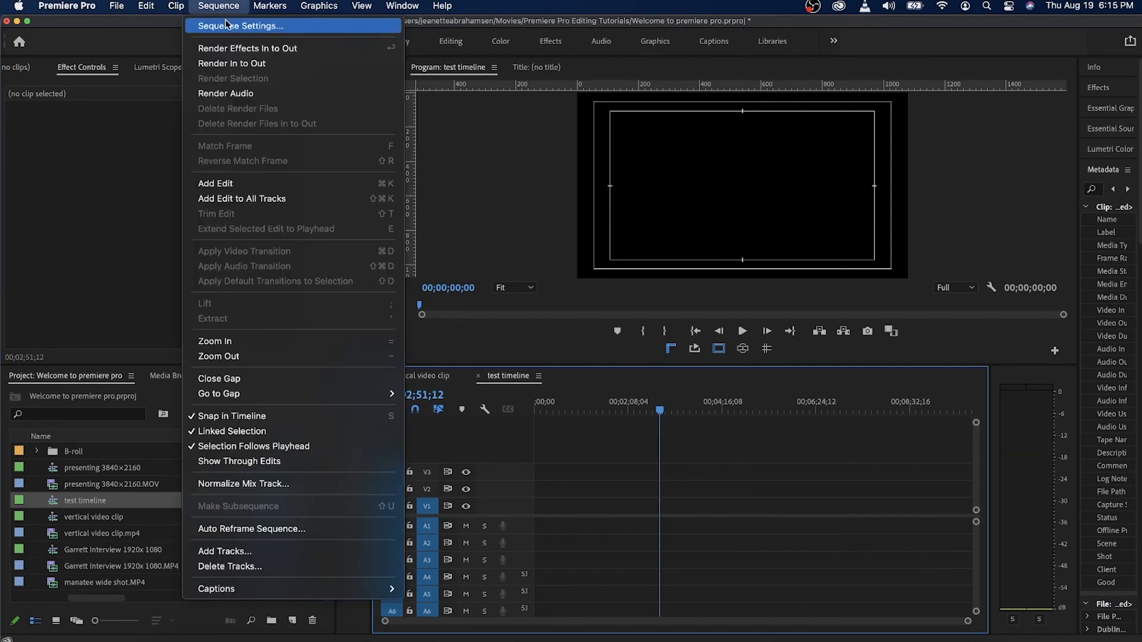
pyautogui.click(228, 27)
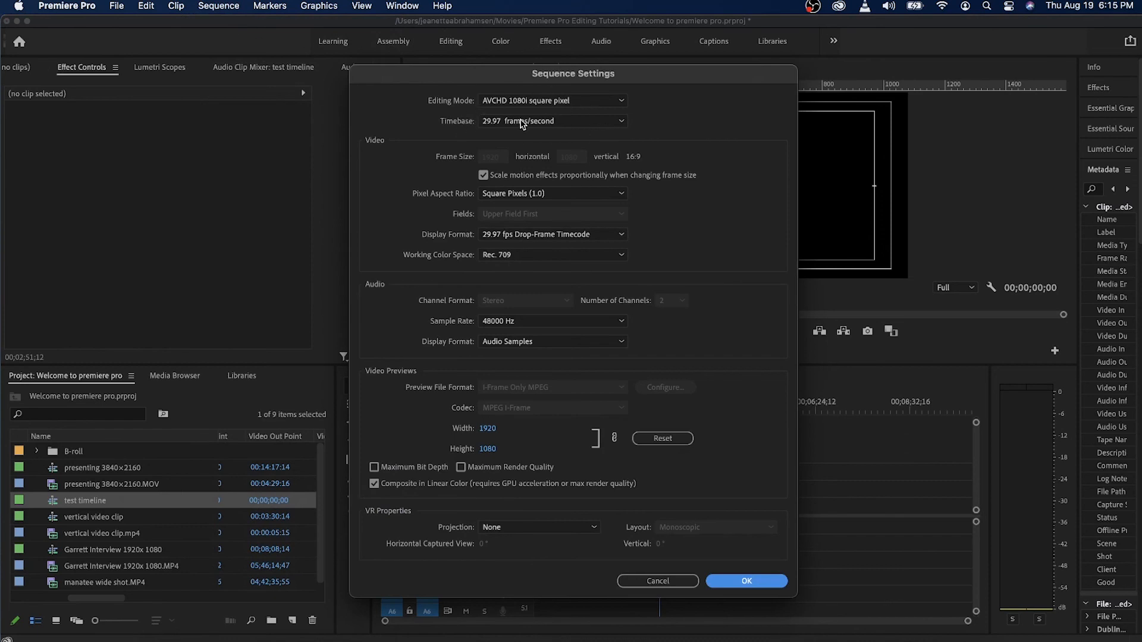
pyautogui.click(667, 582)
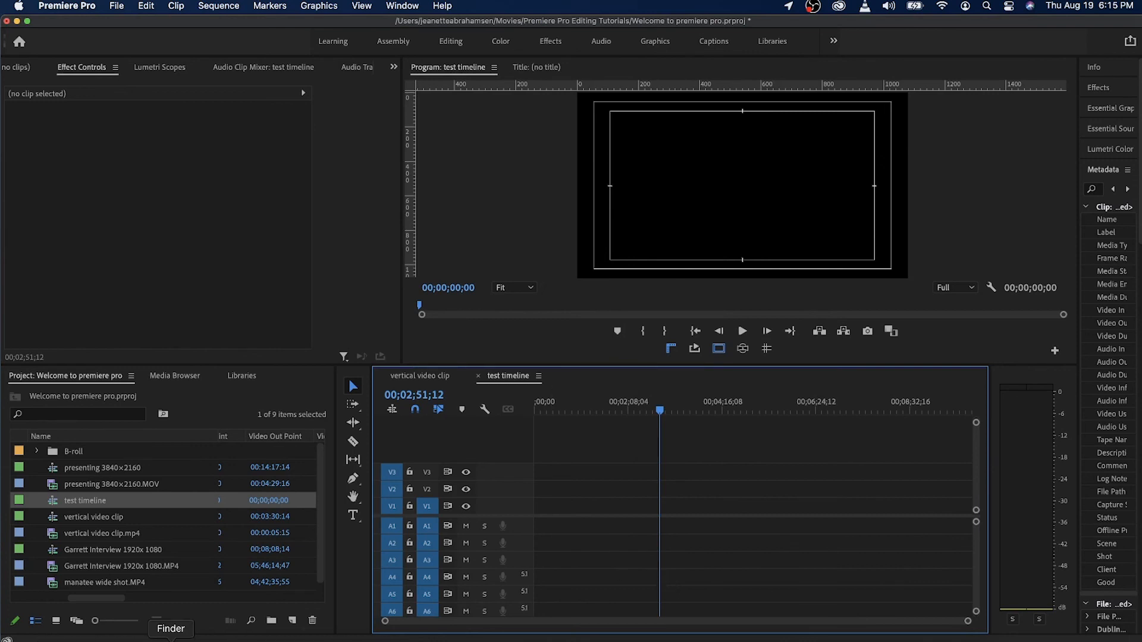
# Enlarge the Project panel and timeline area upward and briefly check the contents of the B-roll bin.
pyautogui.hscroll(2, 106, 566)
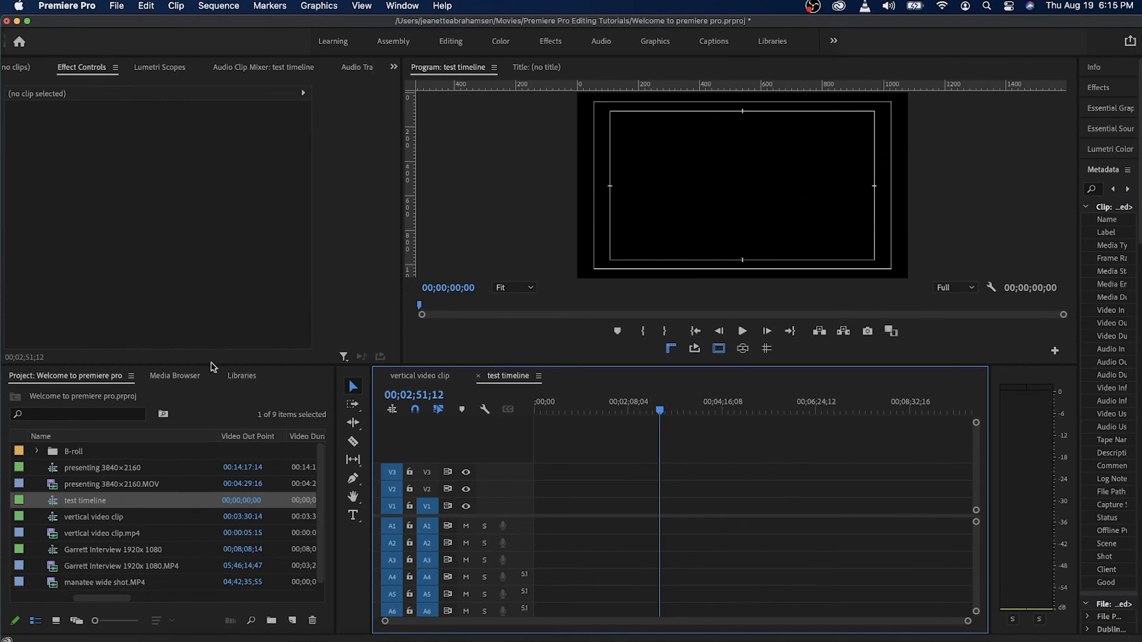
pyautogui.moveTo(211, 356); pyautogui.dragTo(211, 301)
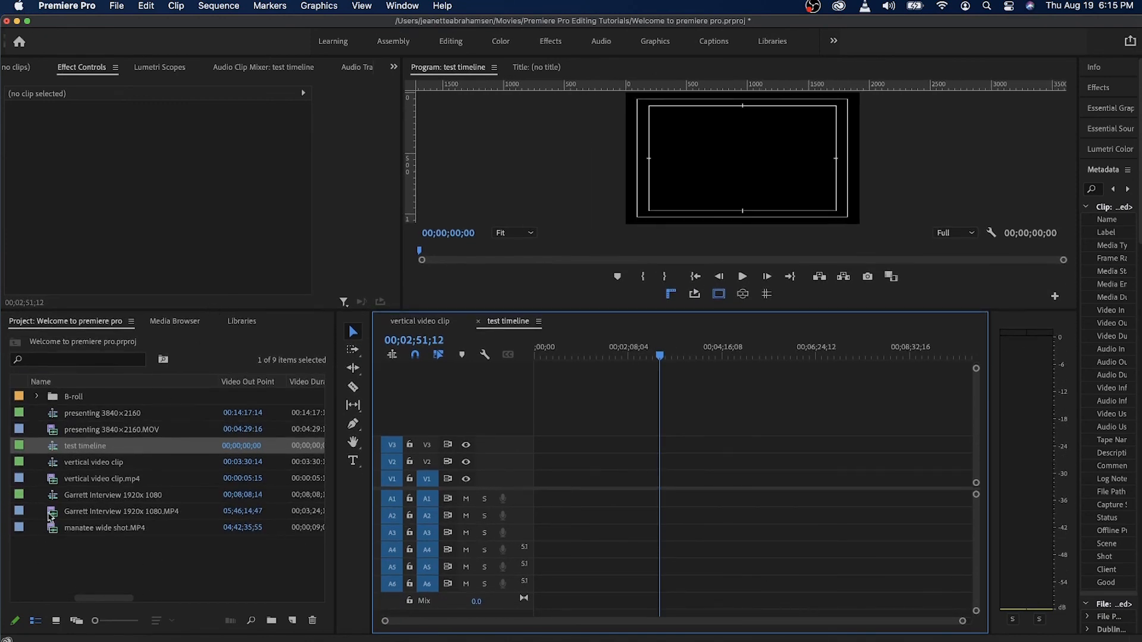
pyautogui.click(74, 463)
pyautogui.click(74, 447)
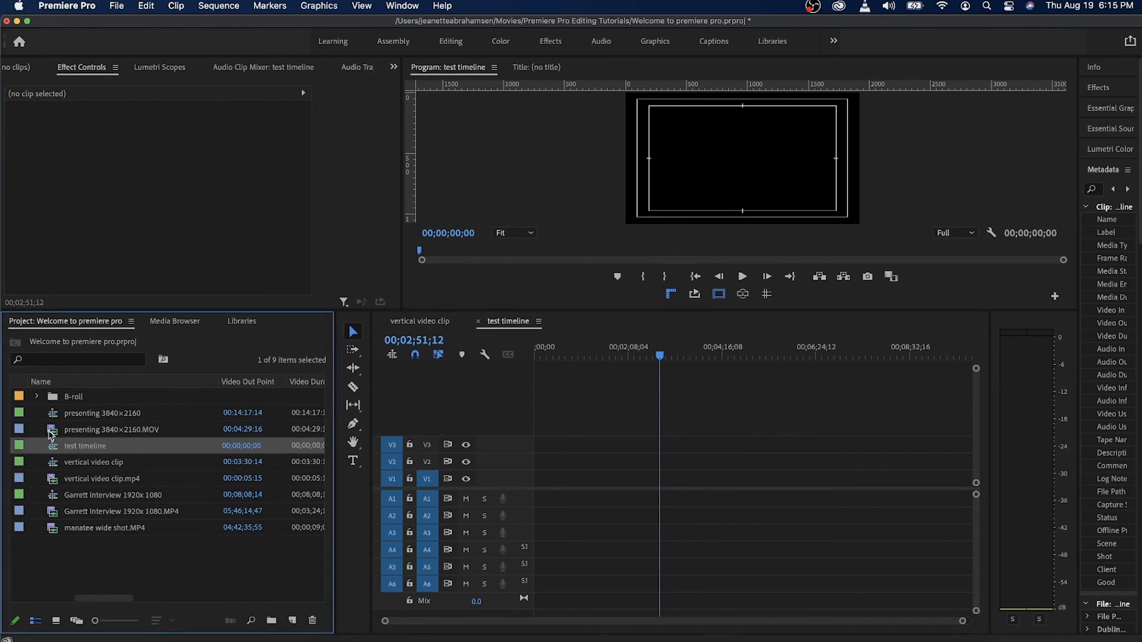
pyautogui.click(37, 397)
pyautogui.click(37, 397)
# Create a new bin named "interview" in the project.
pyautogui.click(271, 622)
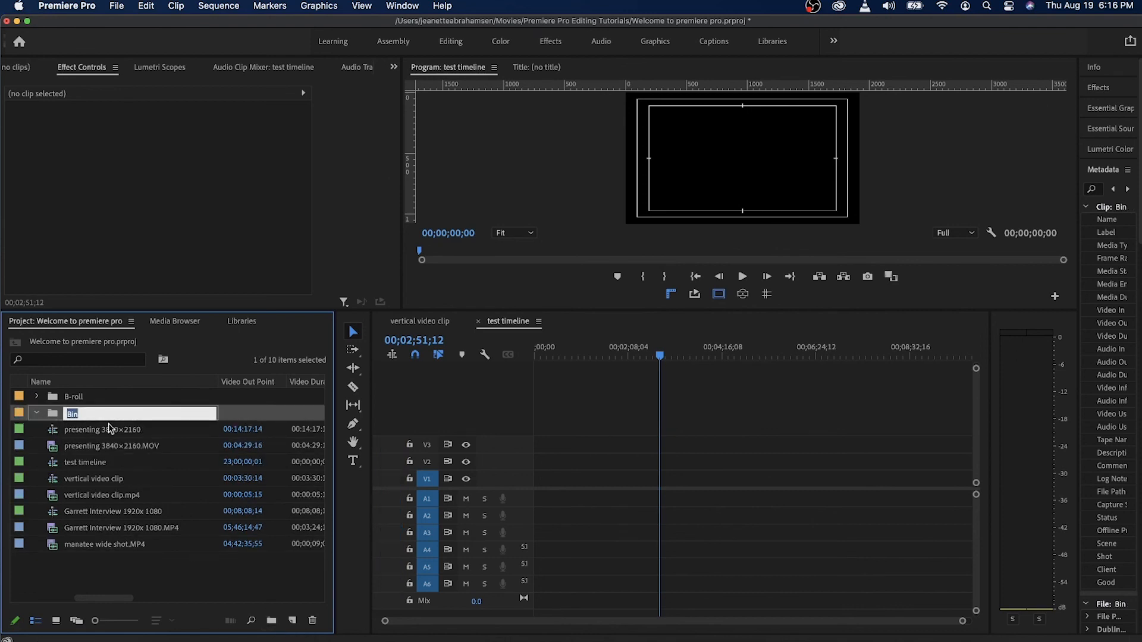
pyautogui.write('interview')
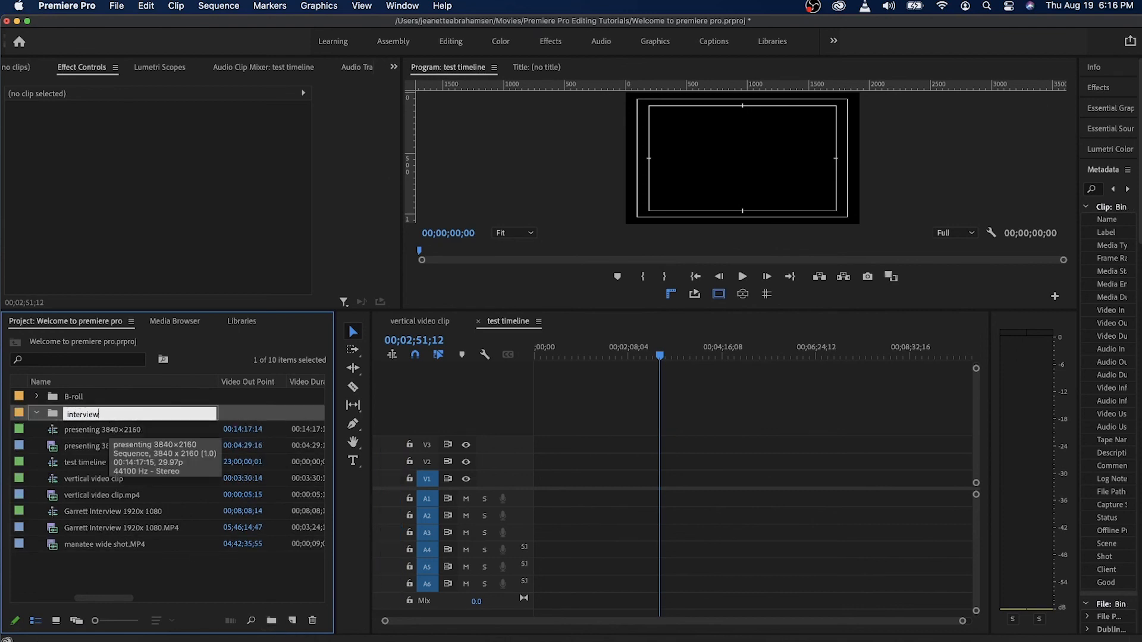
pyautogui.click(147, 588)
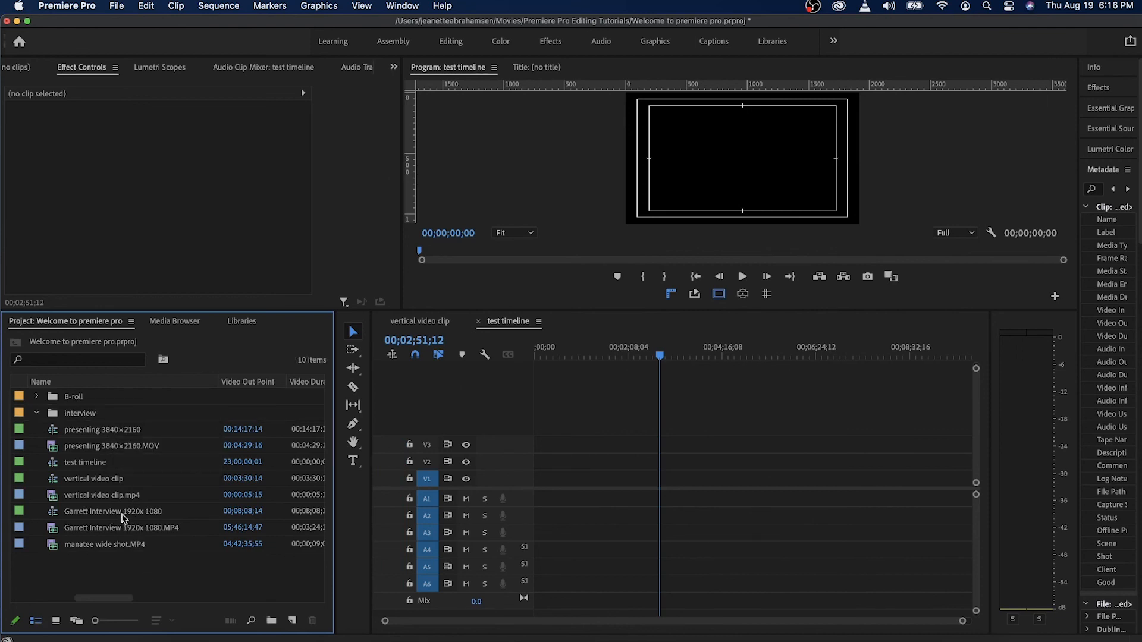
# Move the 1920x 1080 interview MP4 clip into the interview bin and manatee wide shot.MP4 into the B-roll bin.
pyautogui.click(122, 534)
pyautogui.moveTo(107, 533); pyautogui.dragTo(79, 418)
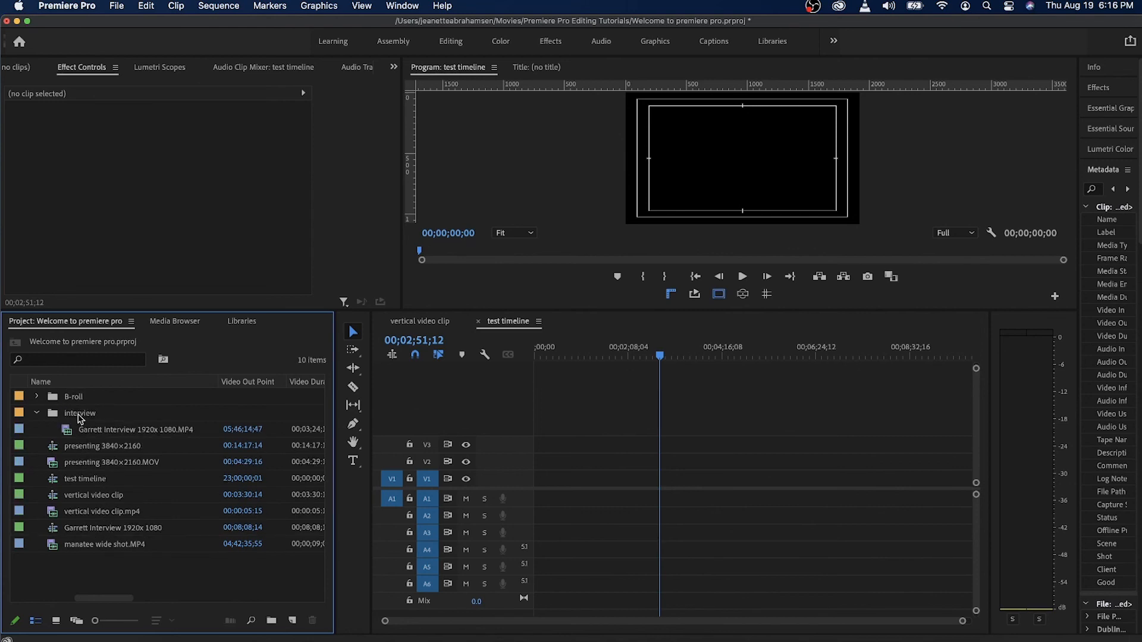
pyautogui.click(36, 413)
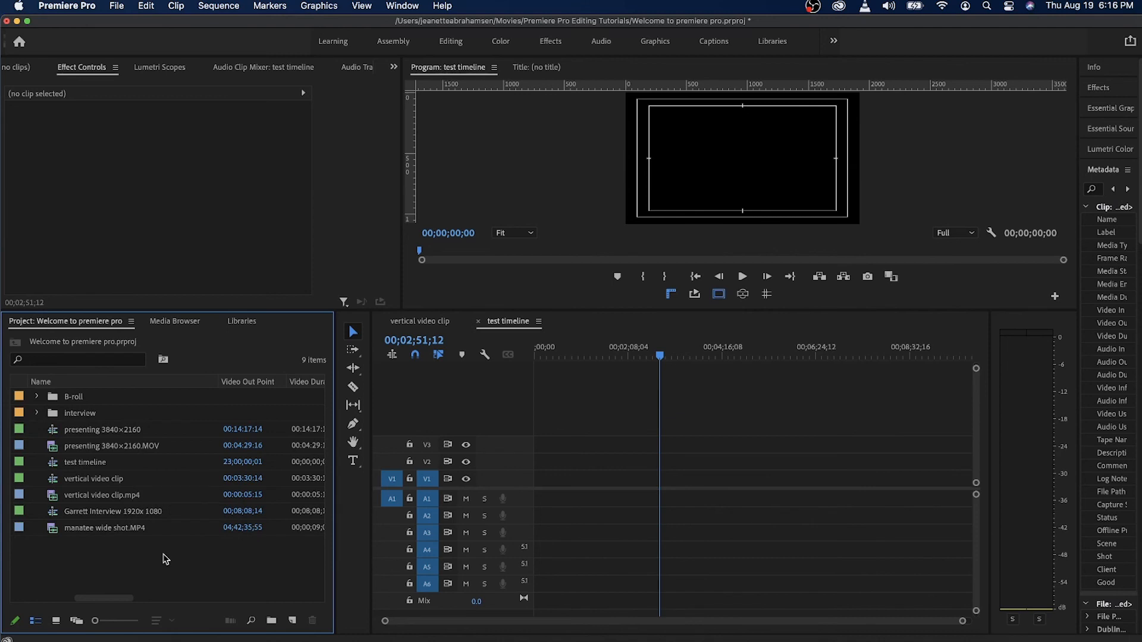
pyautogui.click(76, 531)
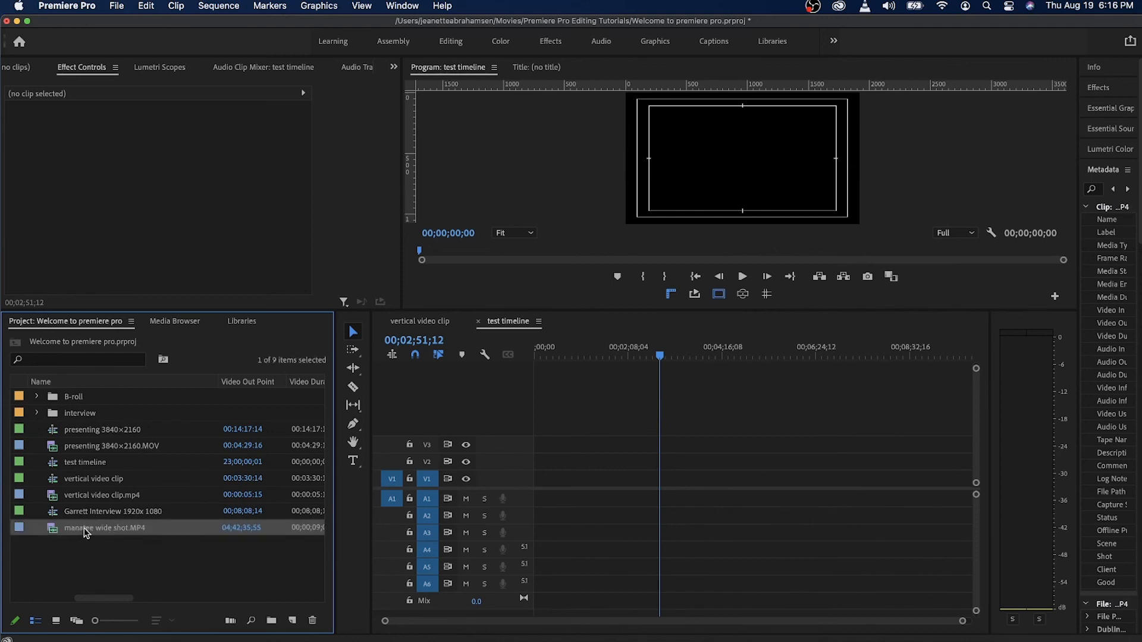
pyautogui.moveTo(86, 531); pyautogui.dragTo(70, 397)
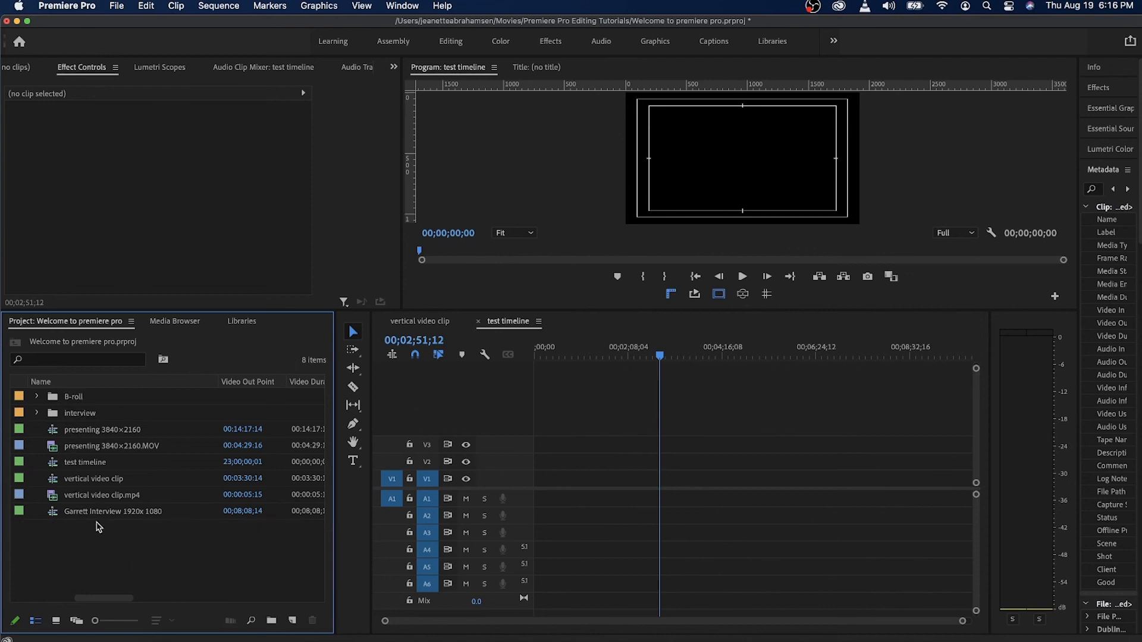